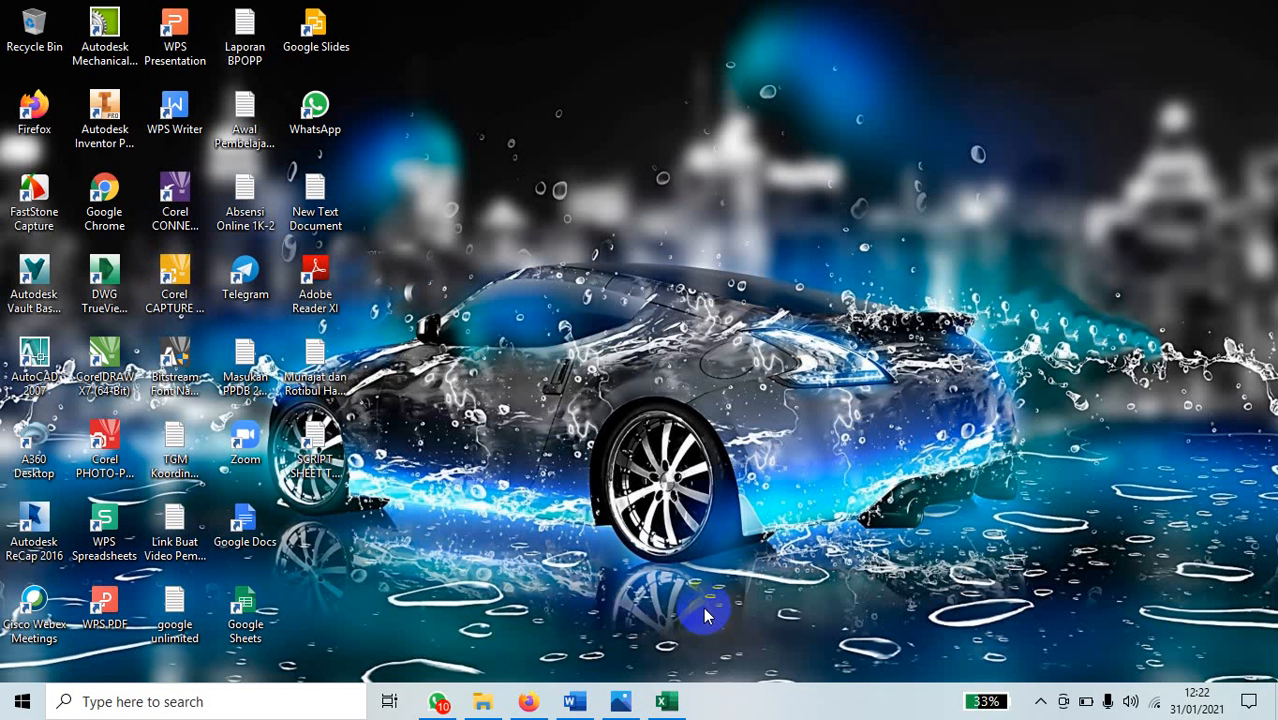
Switch to Firefox and open the FUNGSI PERINTAH DRAW Word document under Gambar Teknik Manufaktur XI in the class assignments.
click(530, 700)
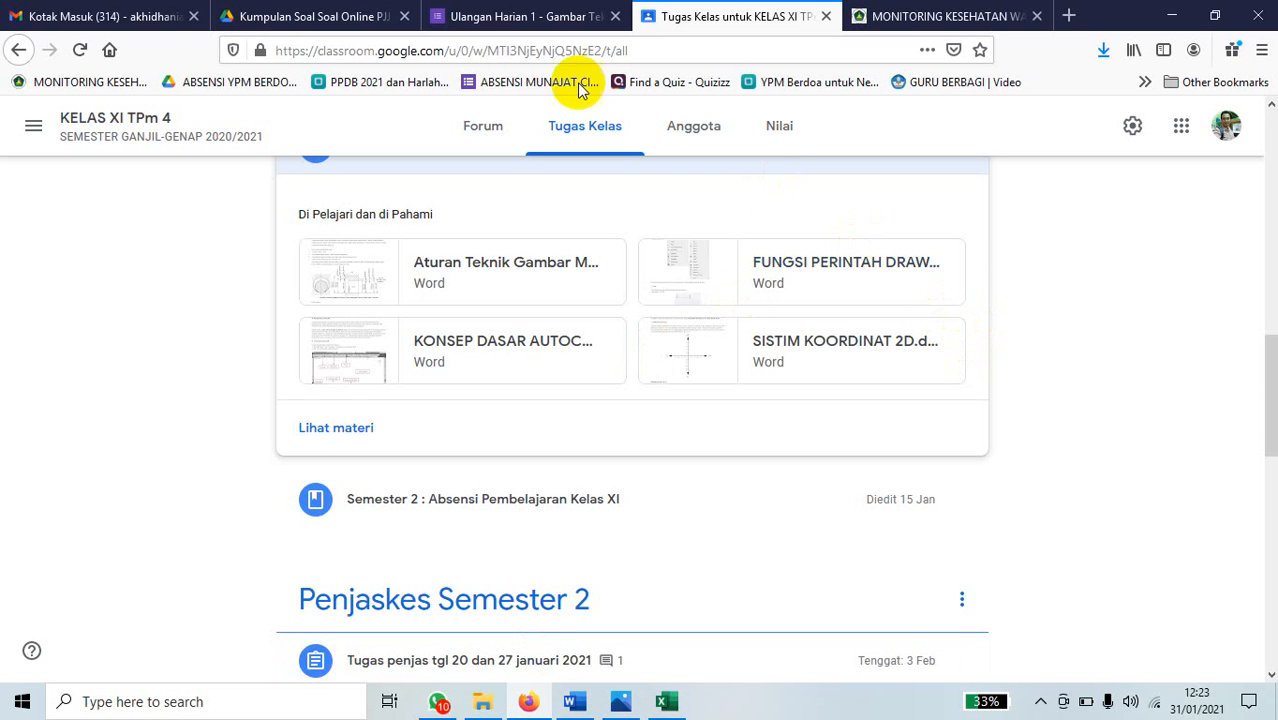
scroll(800, 340, up, 2)
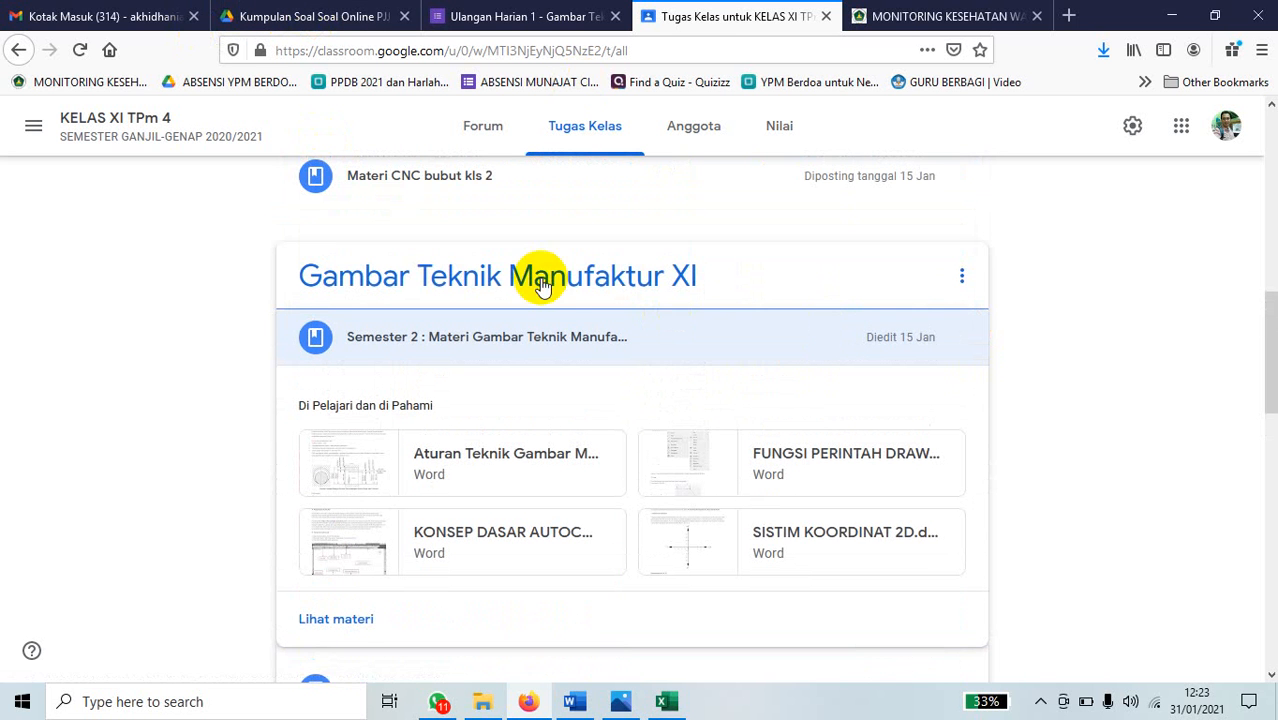
click(805, 458)
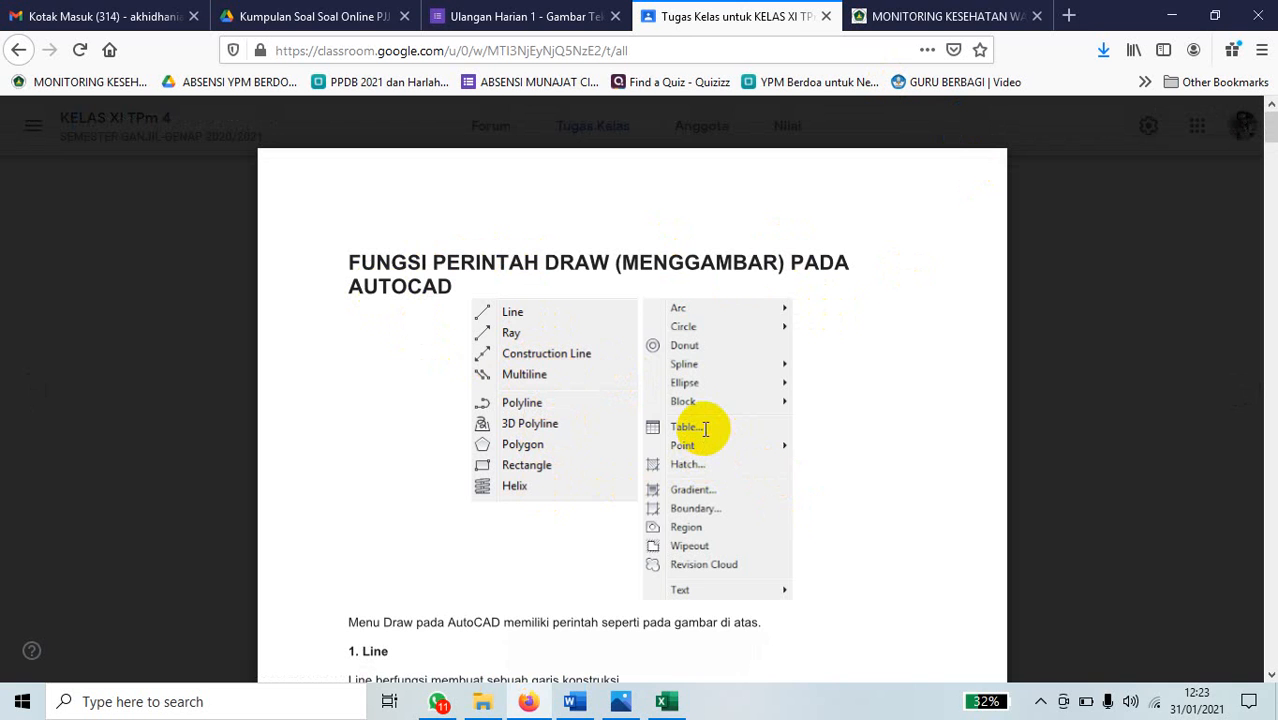
Read through the document's AutoCAD Draw commands, from Line and Polyline to Hatch, Region, Table and Text.
scroll(712, 390, down, 5)
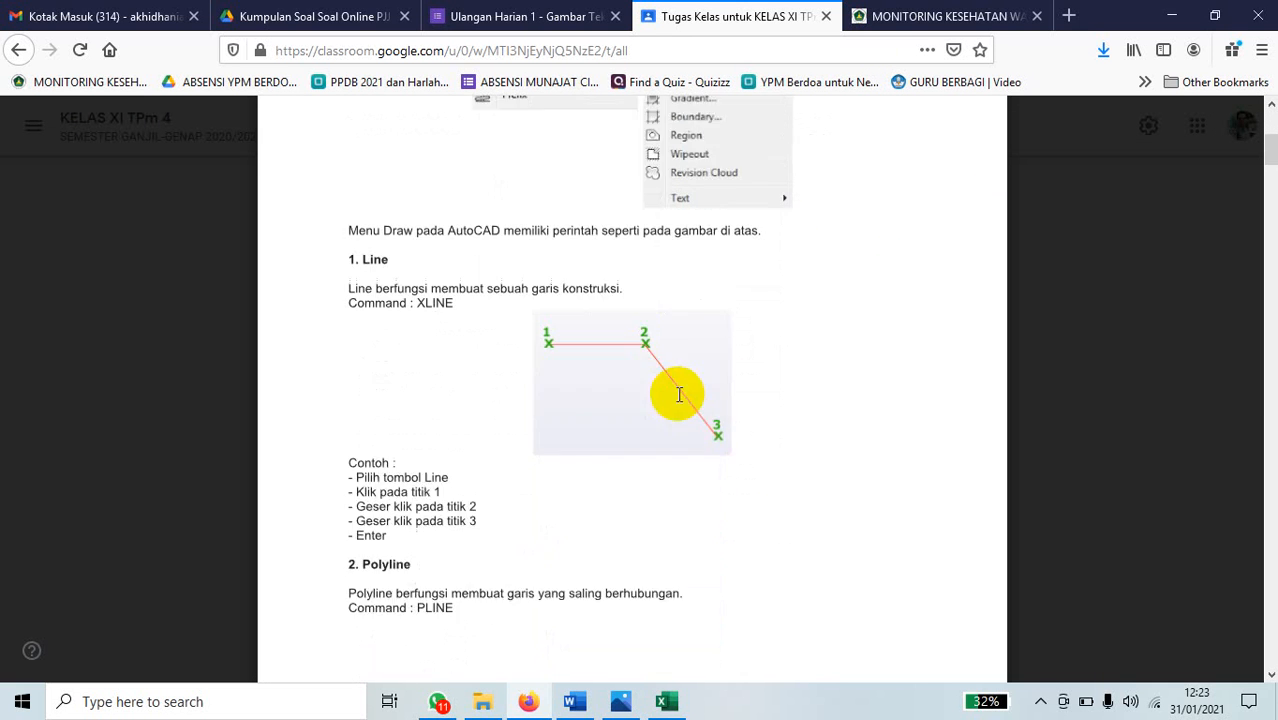
scroll(690, 383, down, 5)
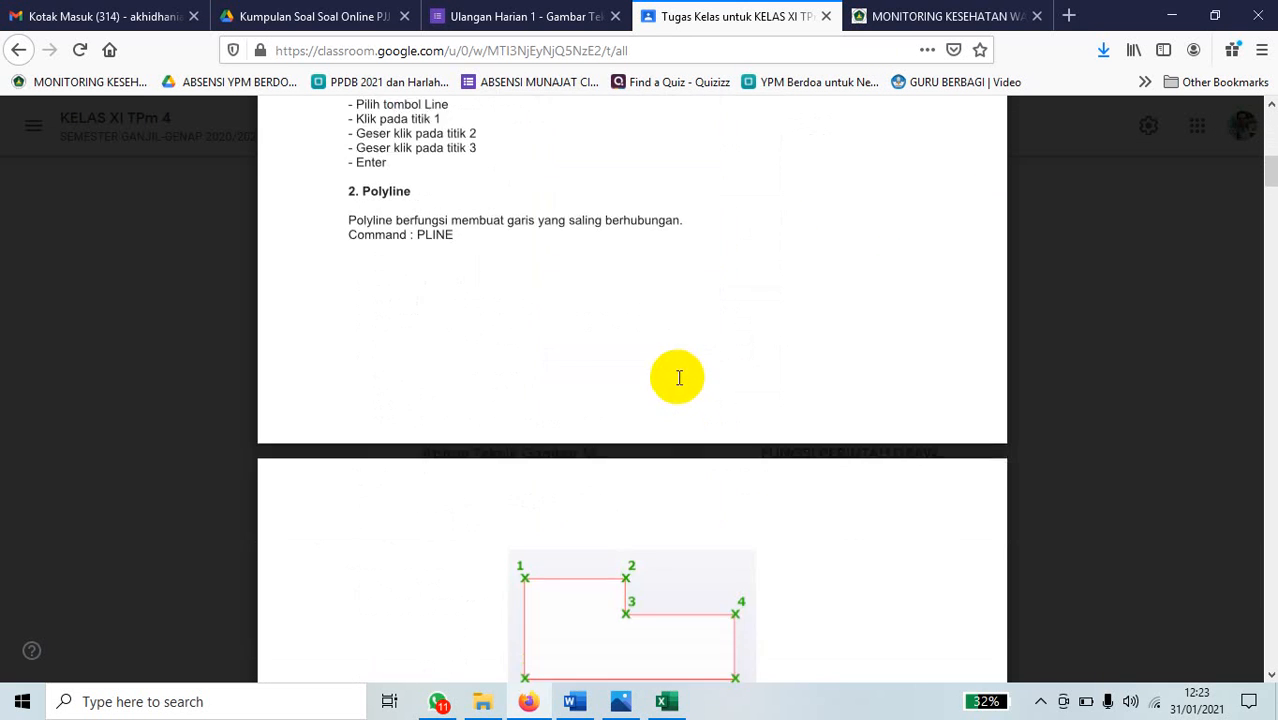
scroll(673, 371, down, 10)
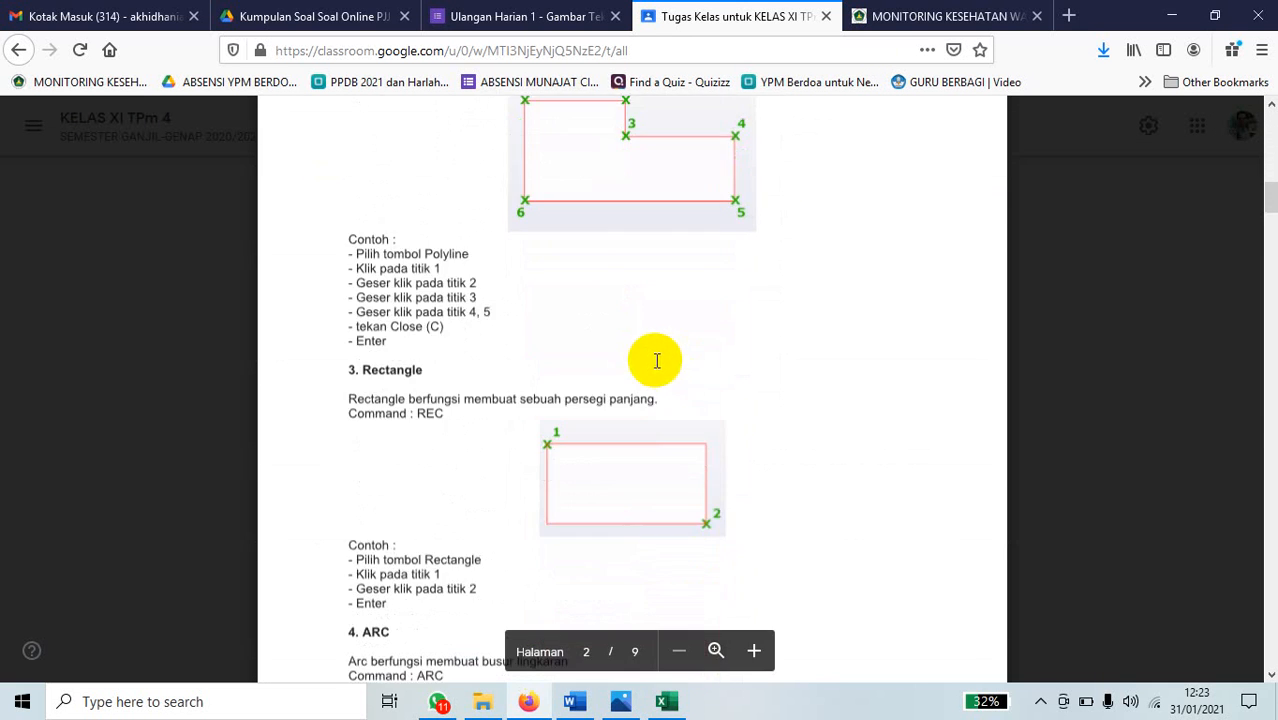
scroll(643, 354, down, 5)
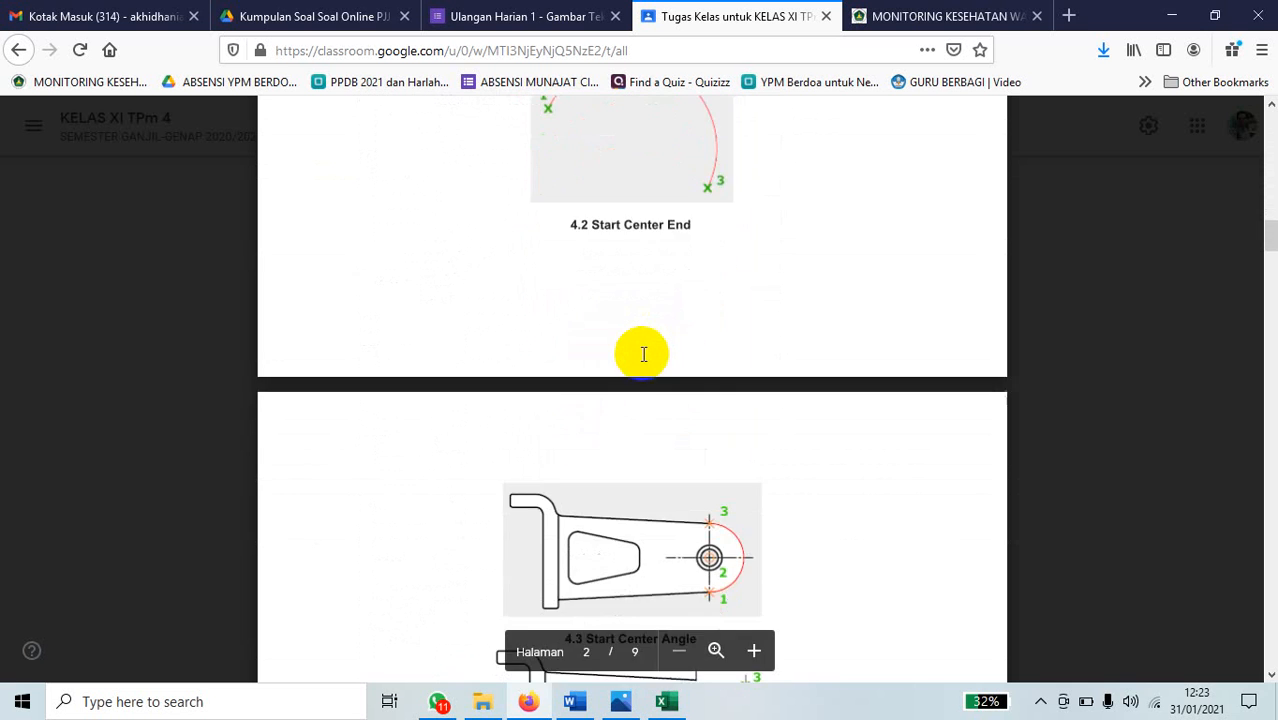
scroll(773, 390, down, 7)
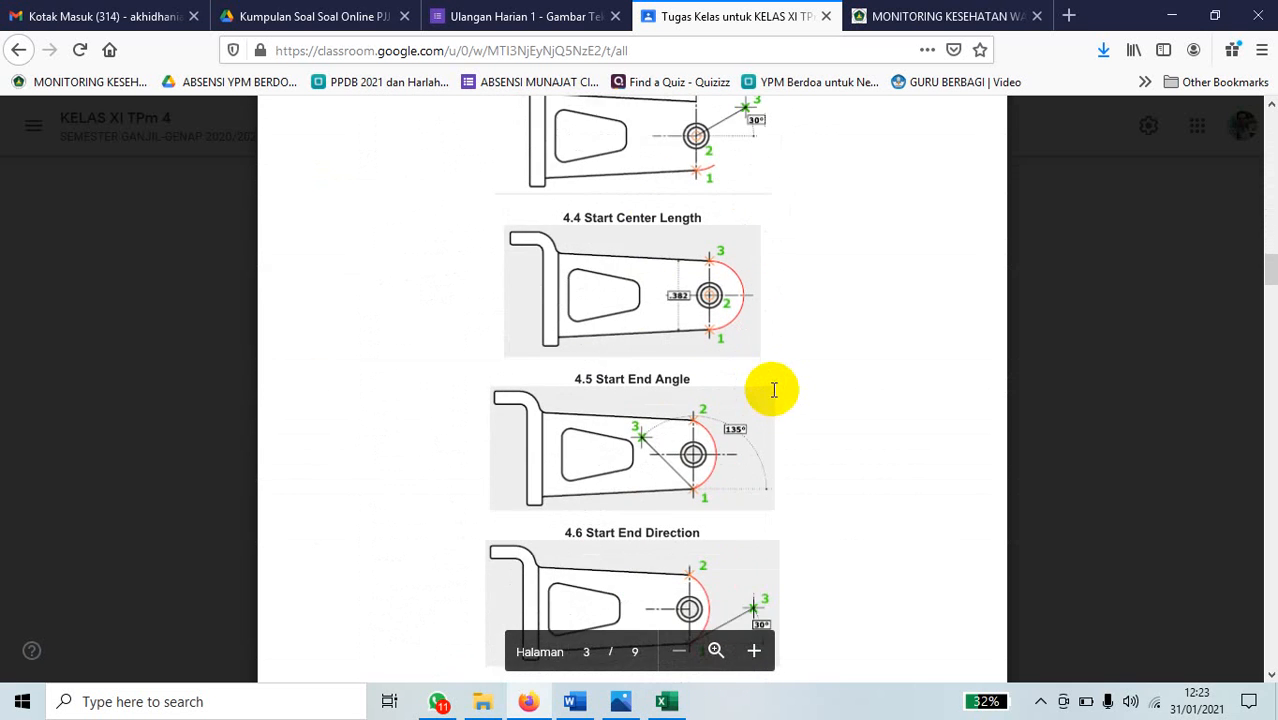
scroll(767, 380, down, 8)
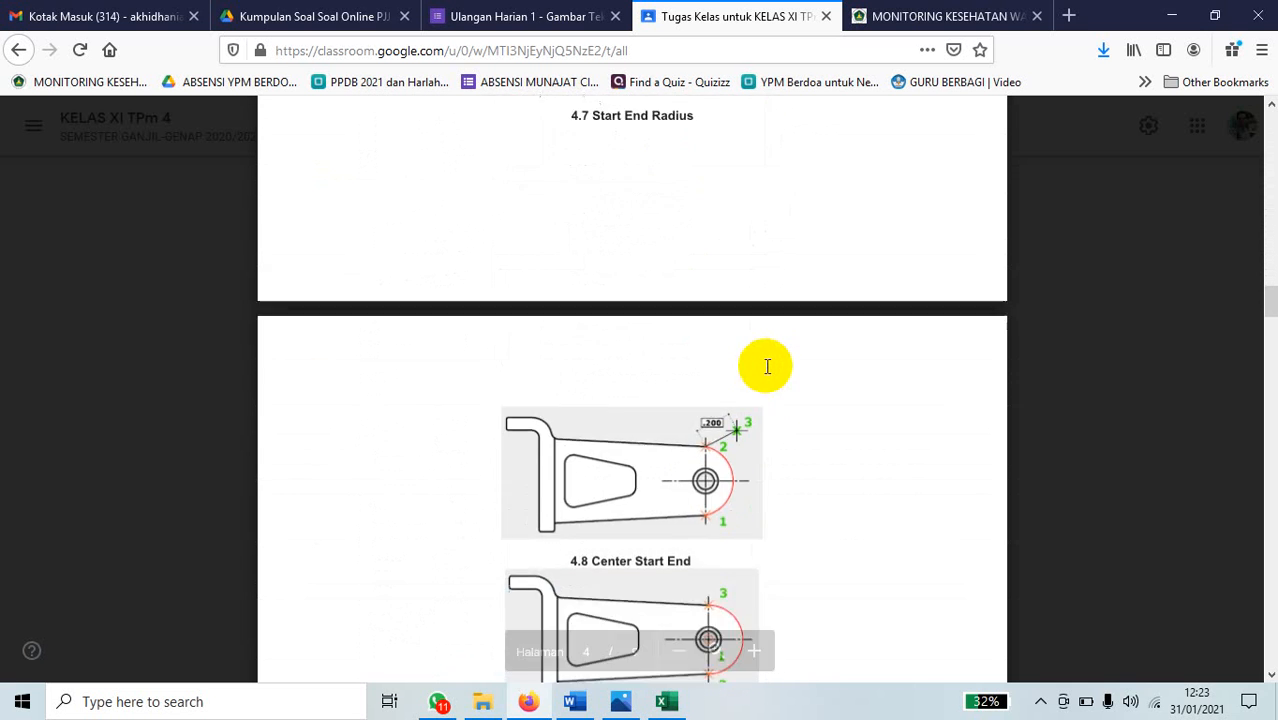
scroll(767, 361, down, 6)
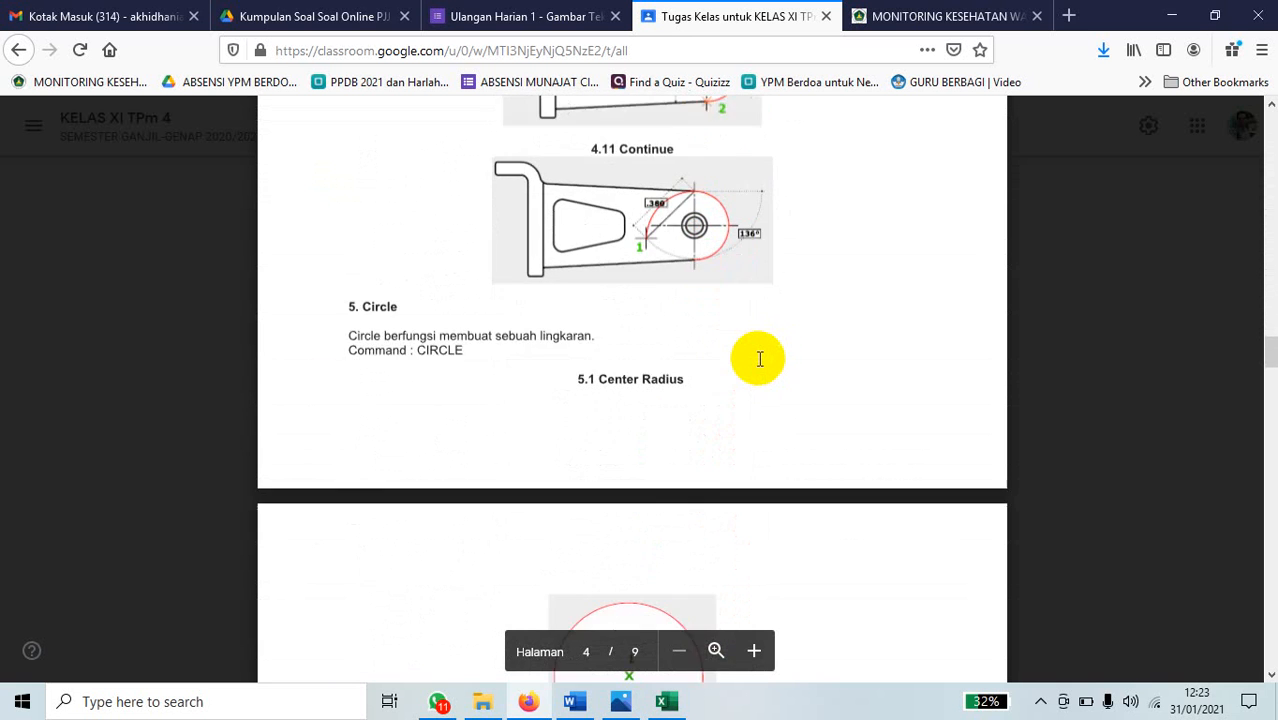
scroll(756, 356, down, 10)
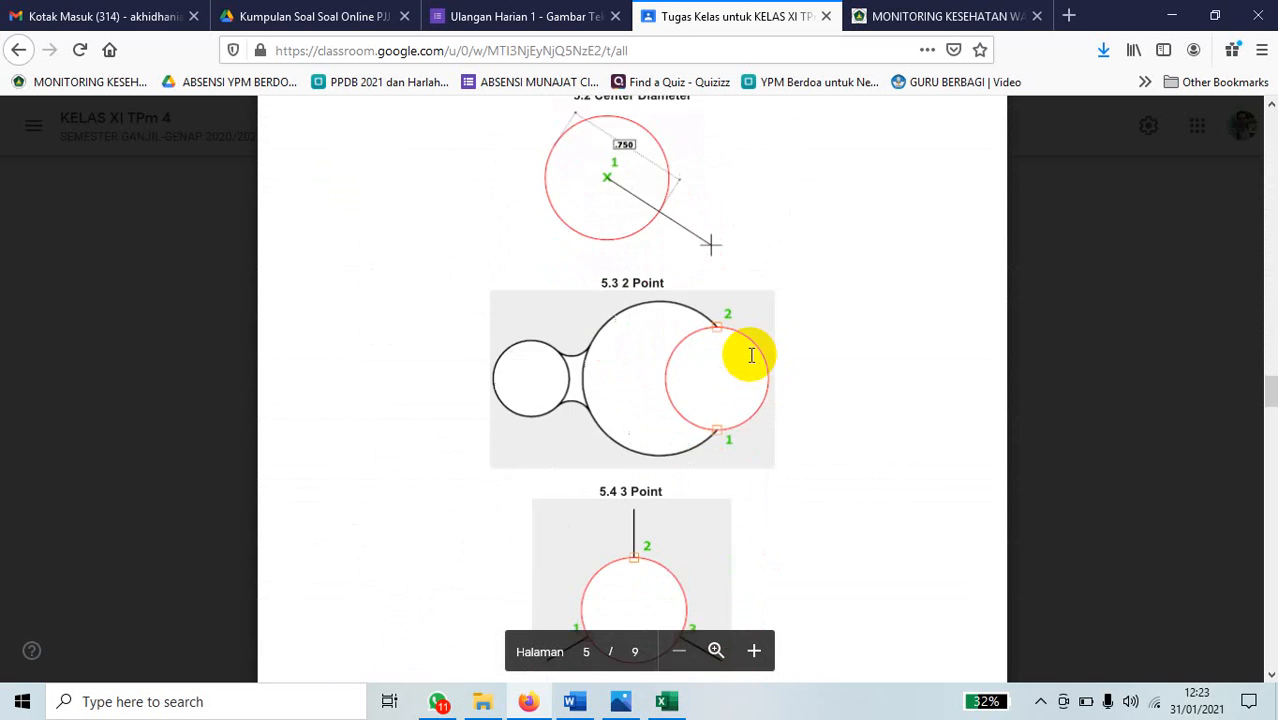
scroll(749, 353, down, 8)
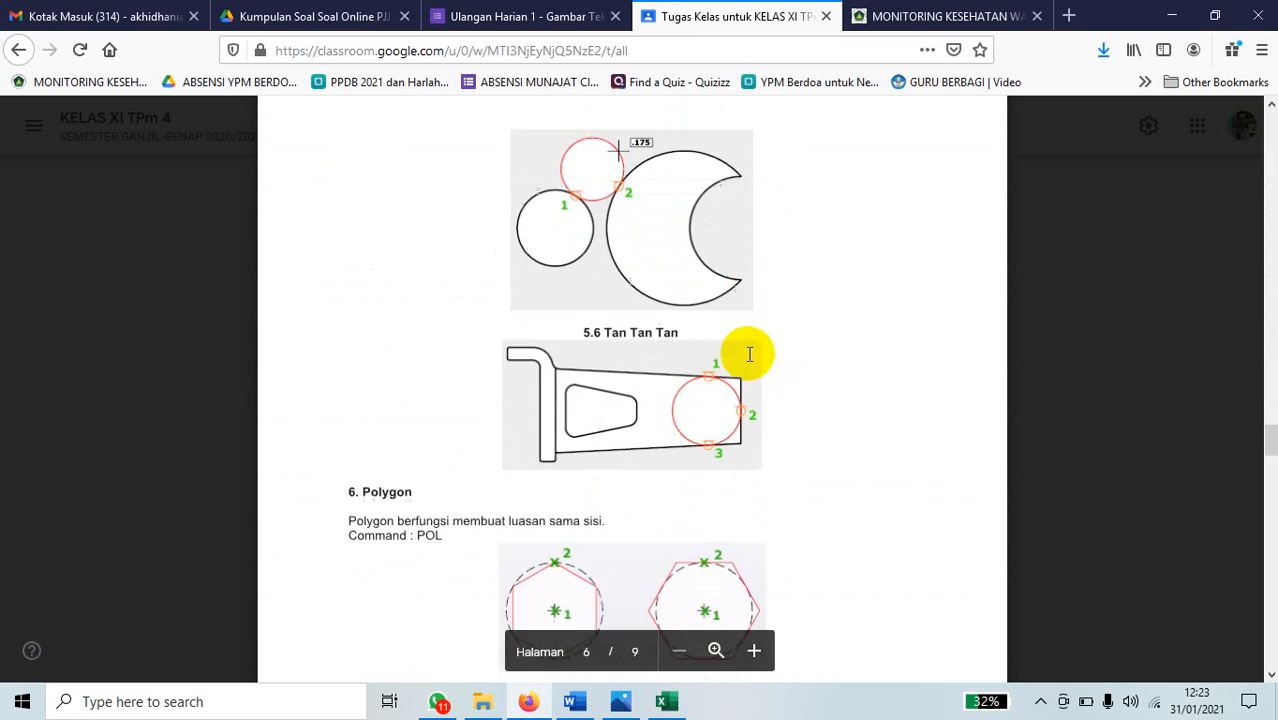
scroll(747, 353, down, 6)
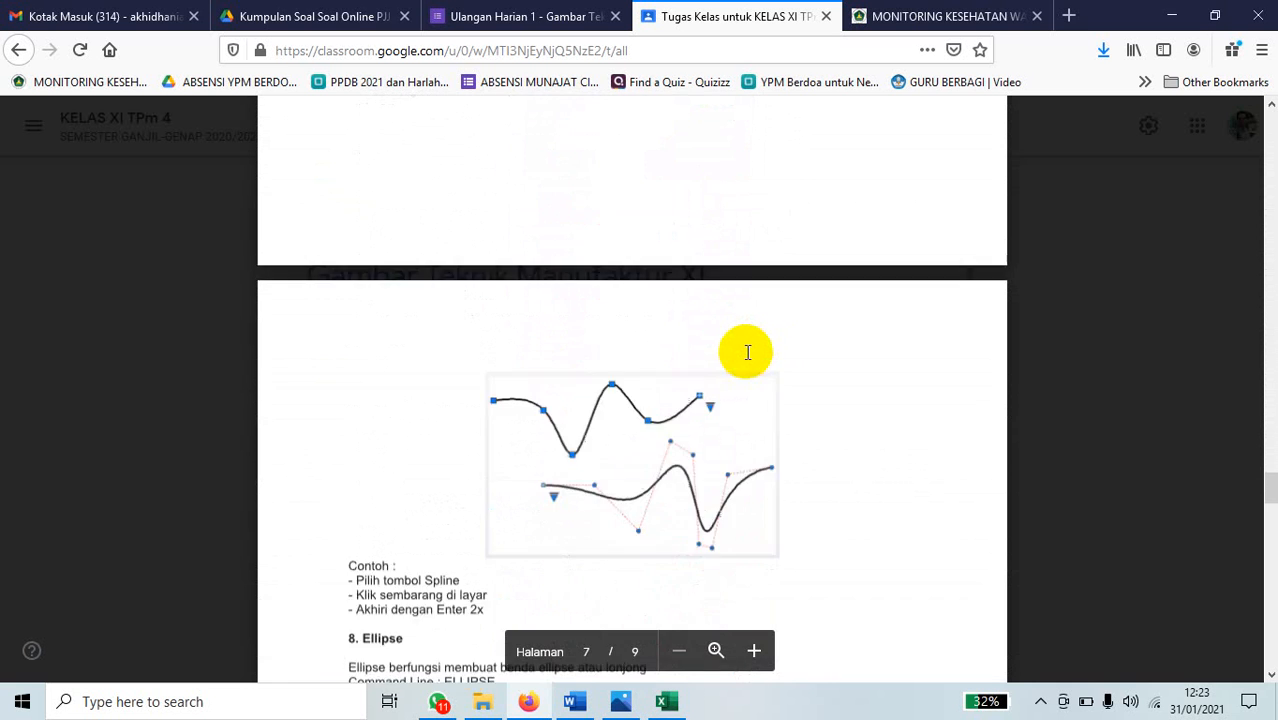
scroll(744, 349, down, 11)
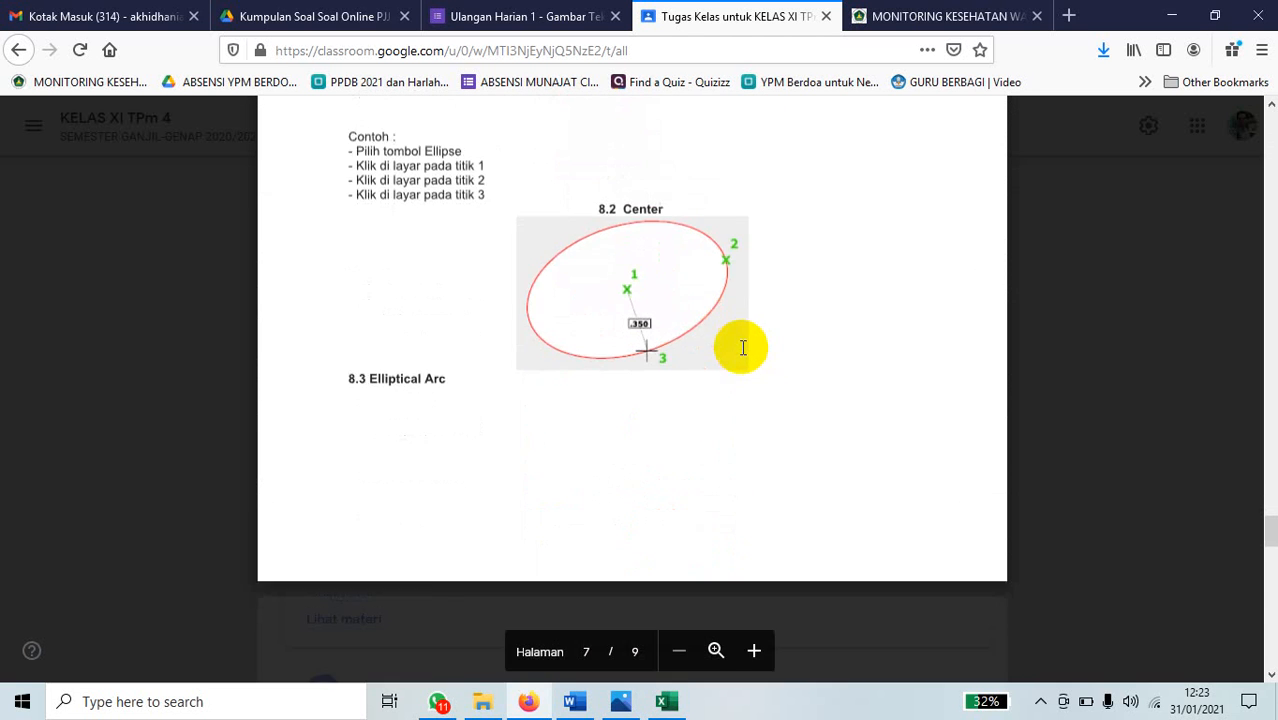
scroll(762, 396, down, 4)
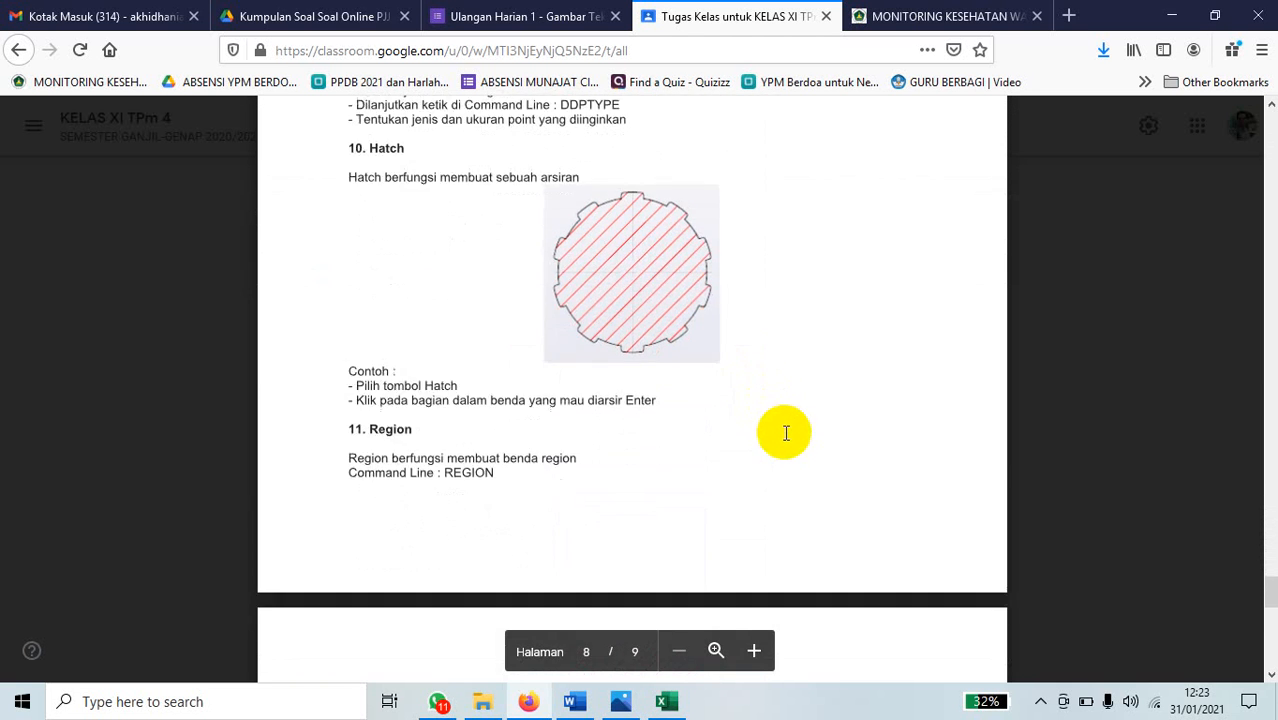
scroll(779, 431, up, 3)
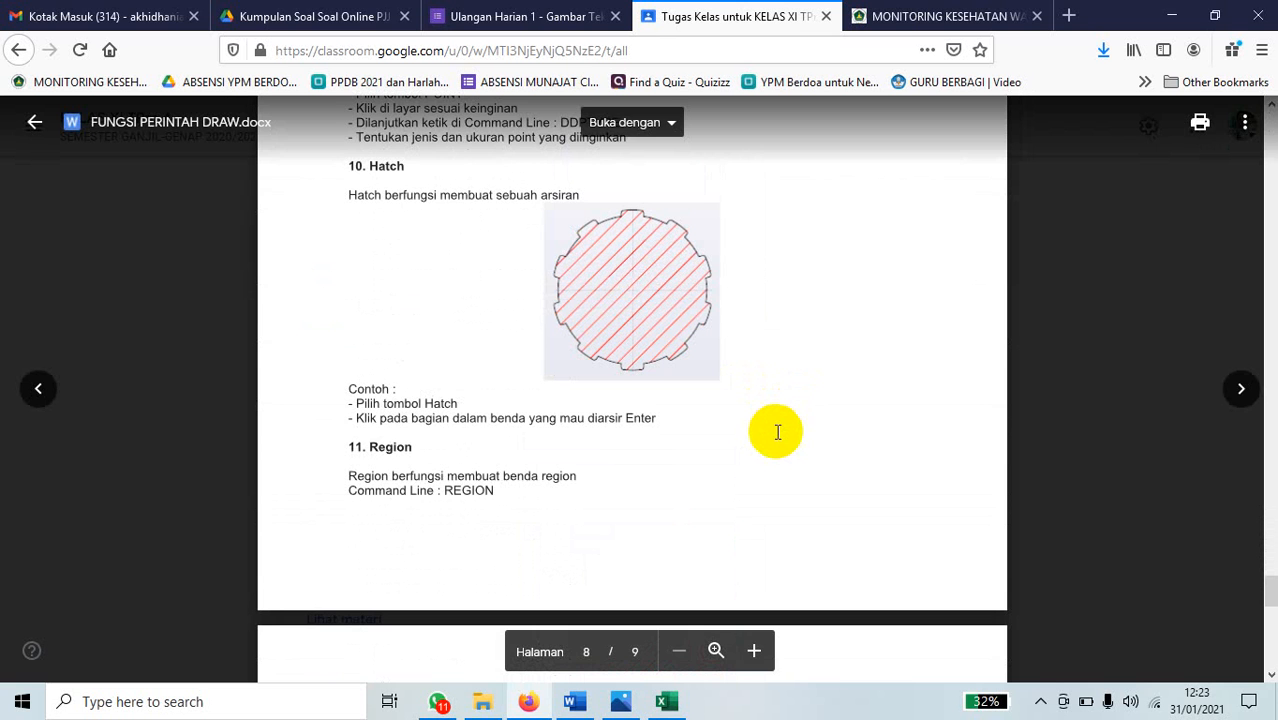
scroll(716, 530, down, 5)
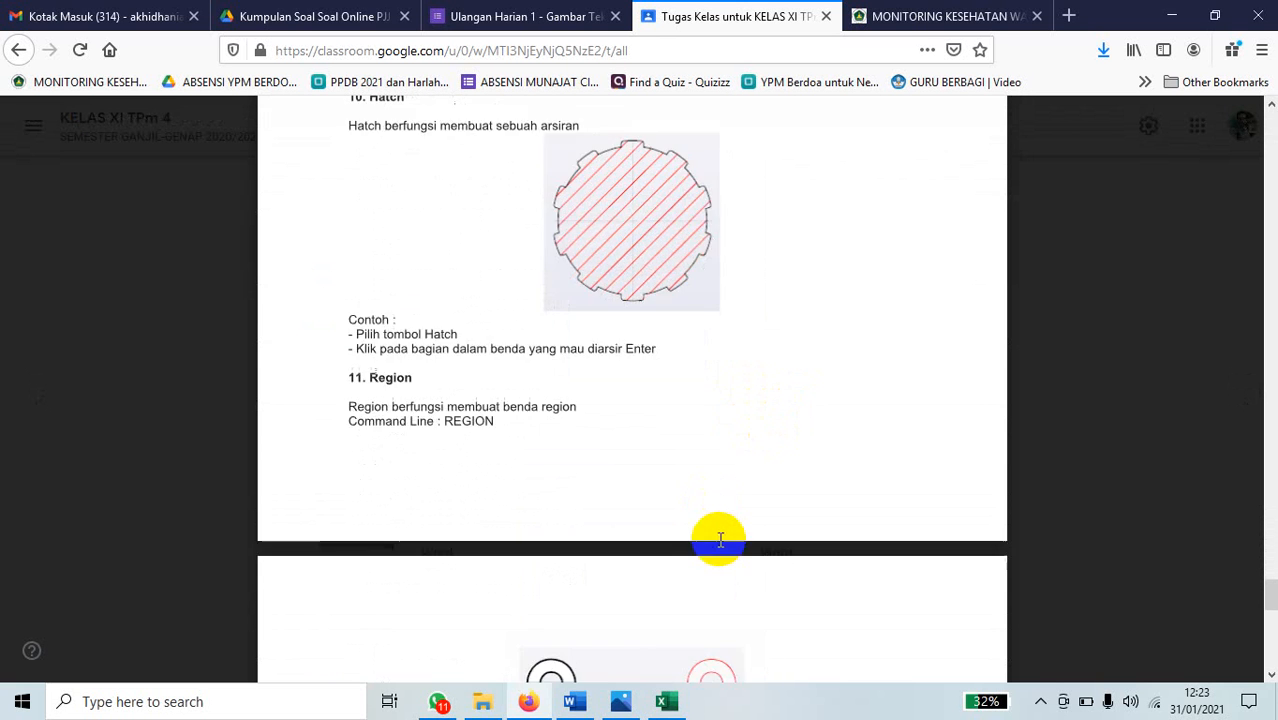
scroll(705, 532, down, 6)
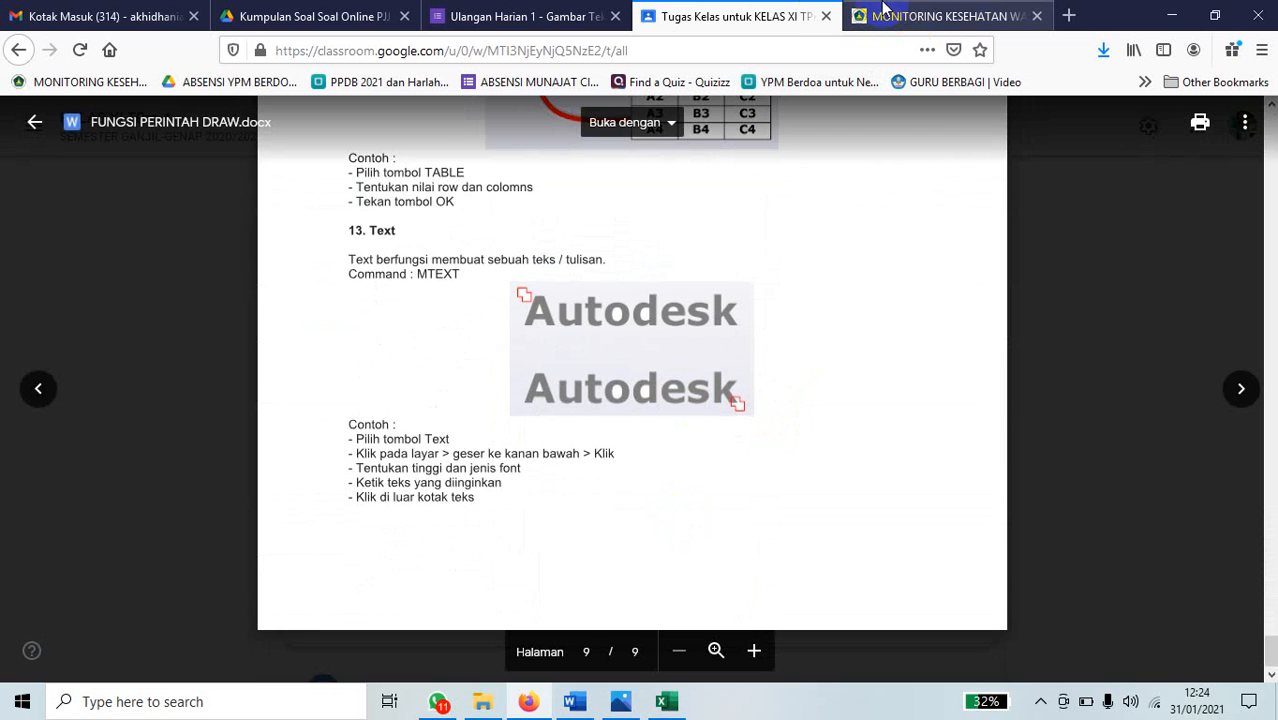
click(738, 8)
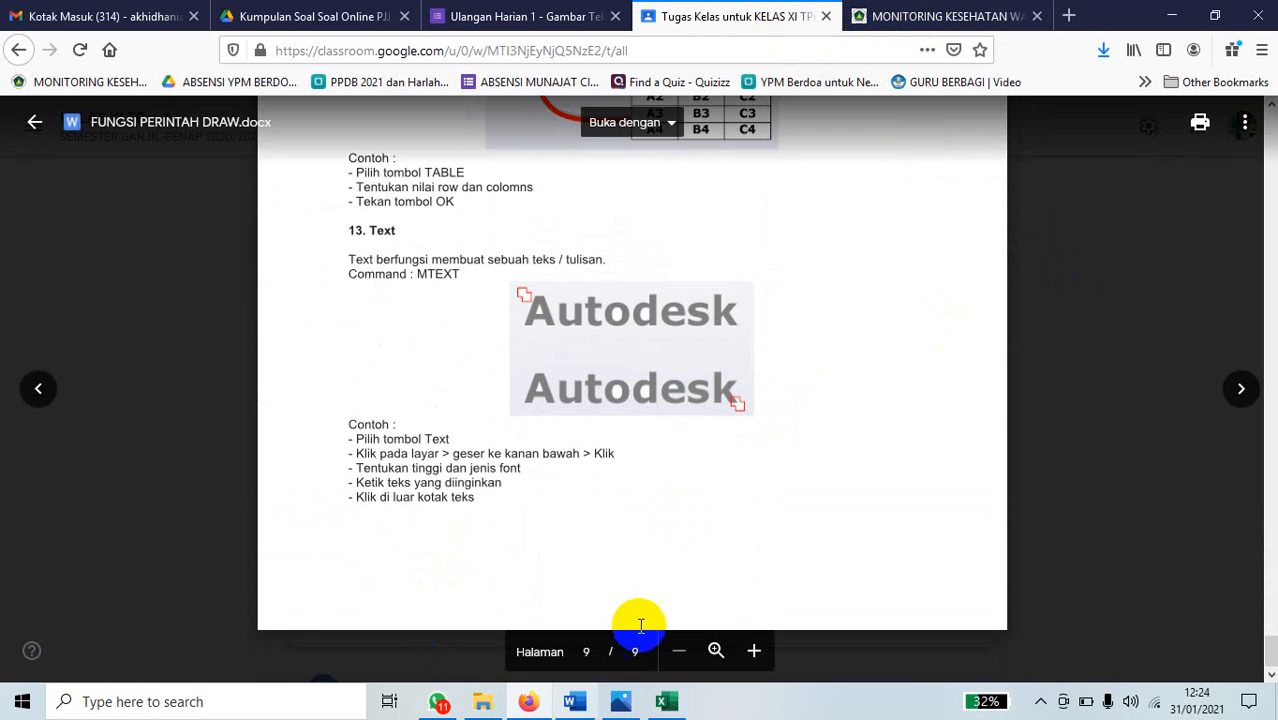
Minimize the browser, start AutoCAD 2007 with the AutoCAD Classic workspace, and close the New Features Workshop.
click(1165, 18)
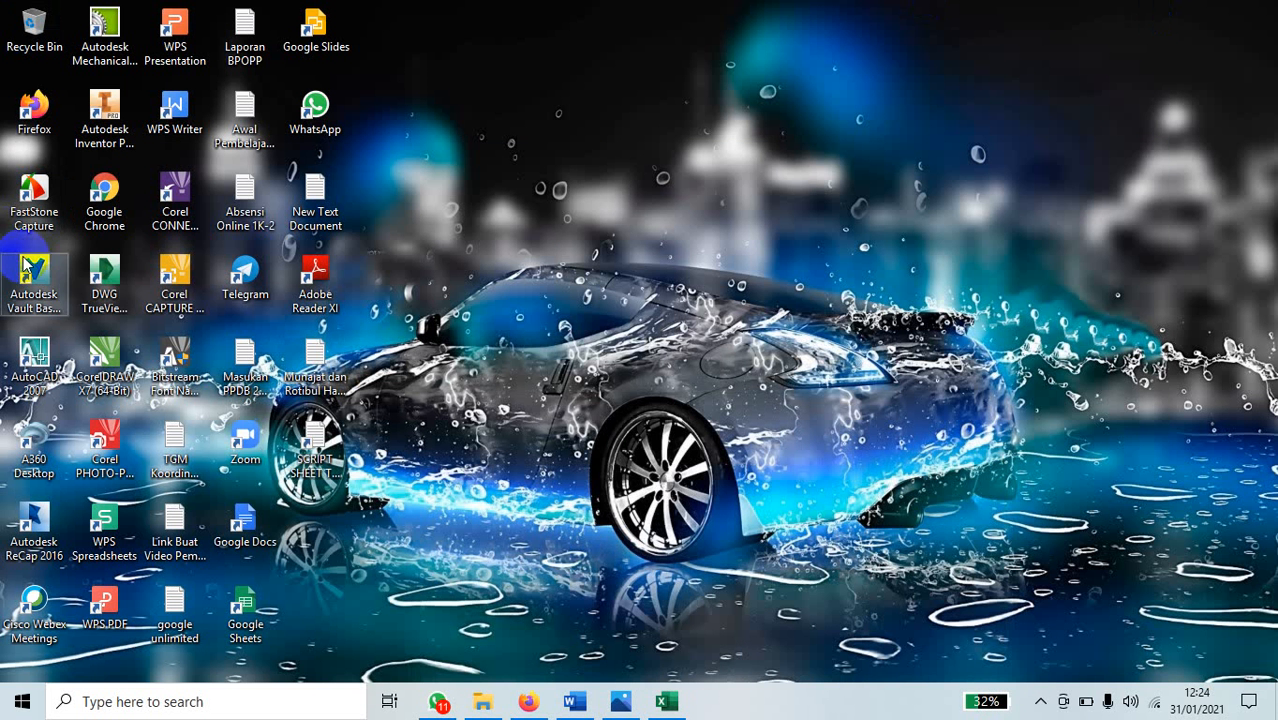
double_click(38, 368)
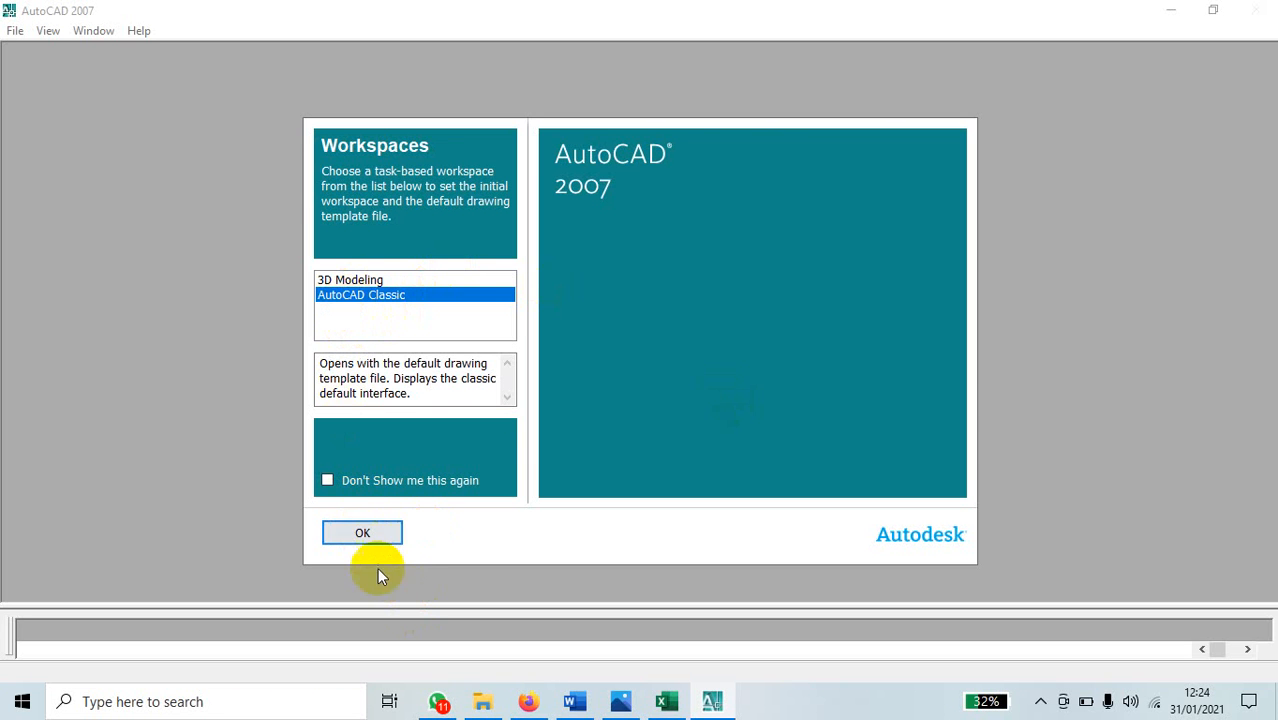
click(361, 535)
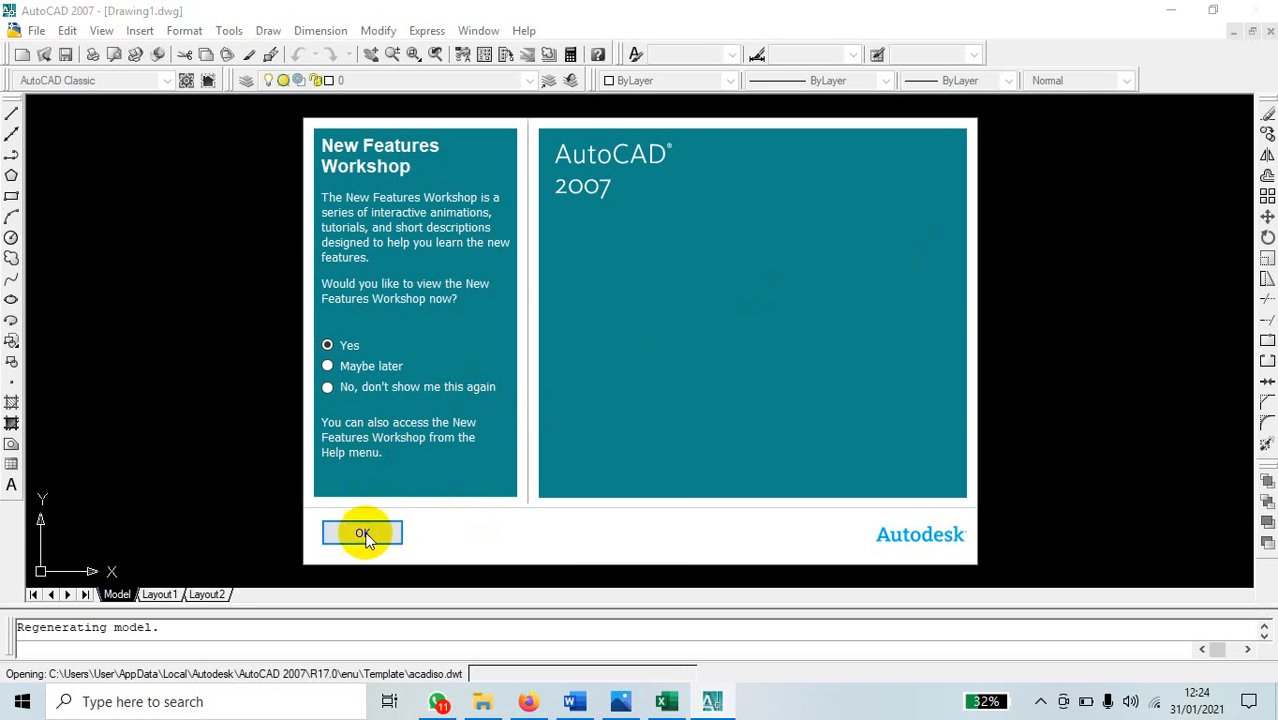
click(362, 533)
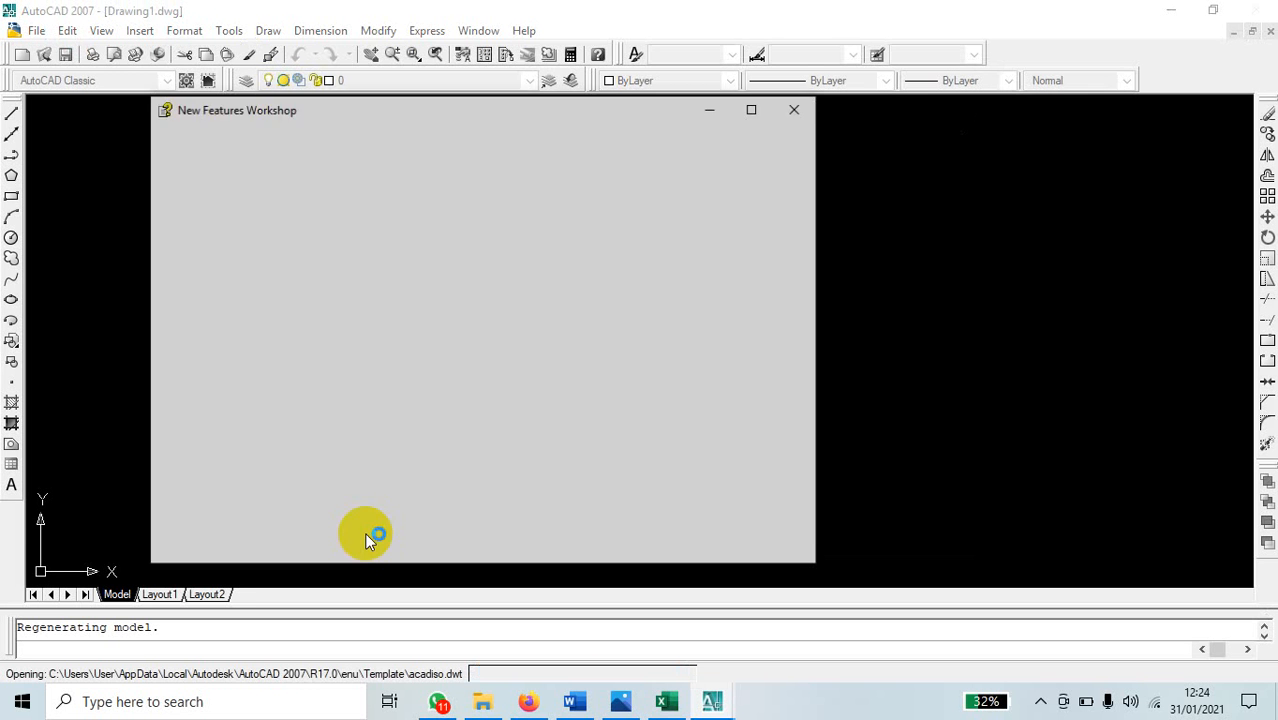
click(794, 106)
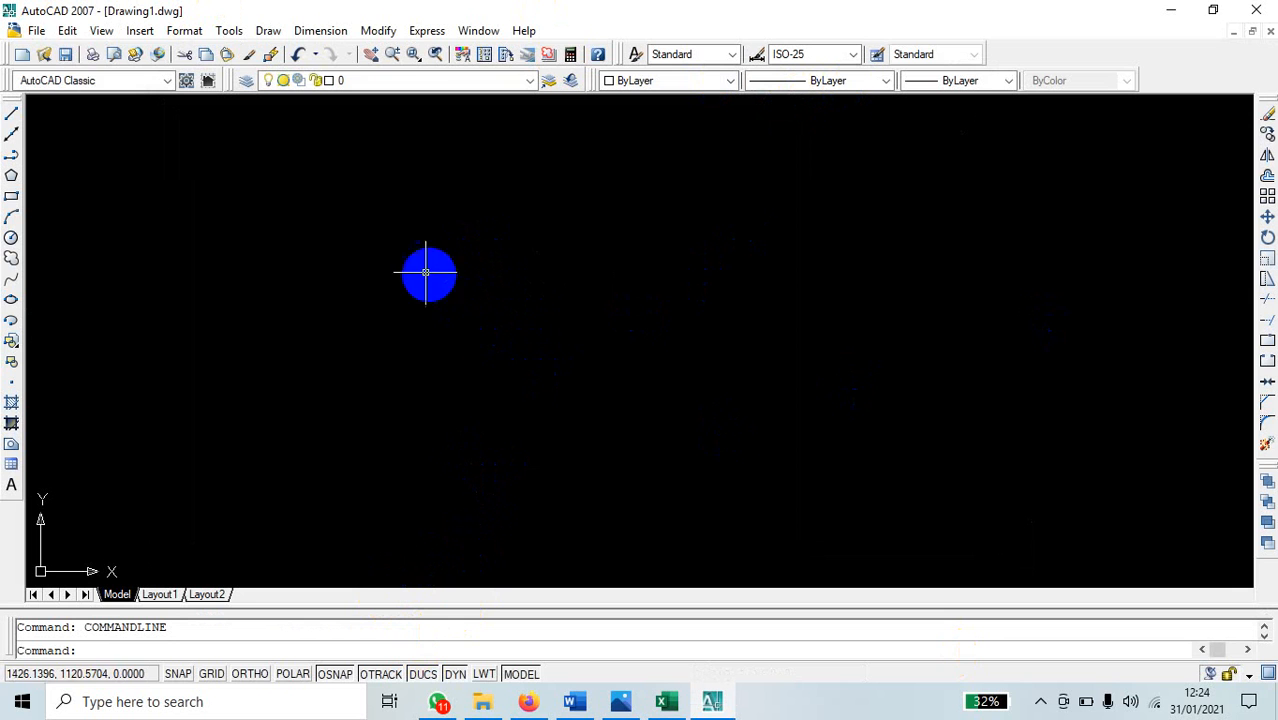
Create a new drawing from the acadiso template.
click(66, 56)
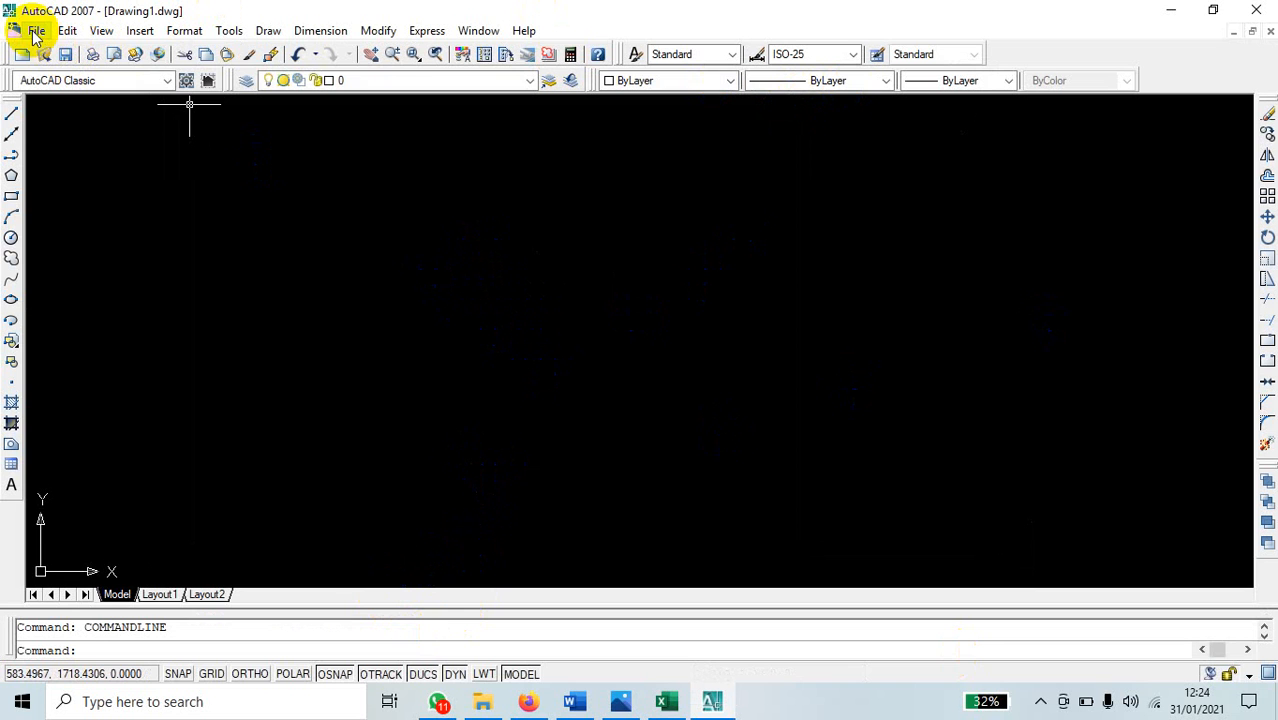
click(36, 32)
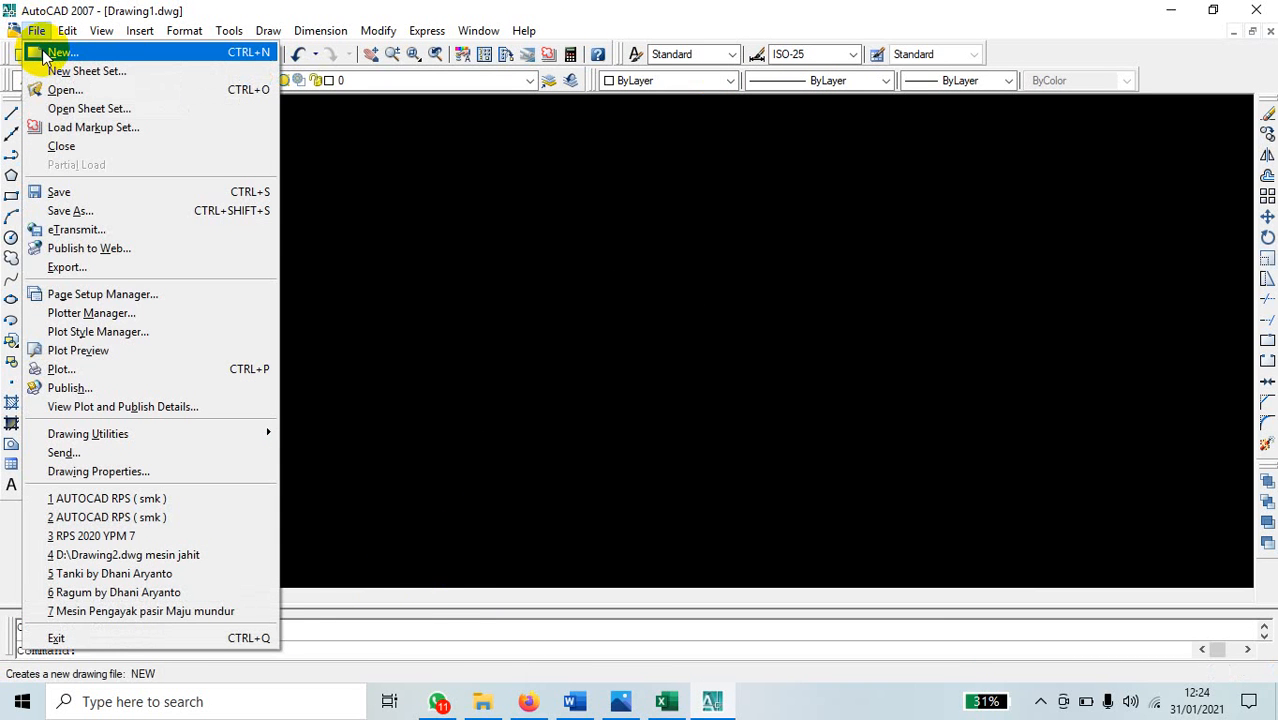
click(44, 56)
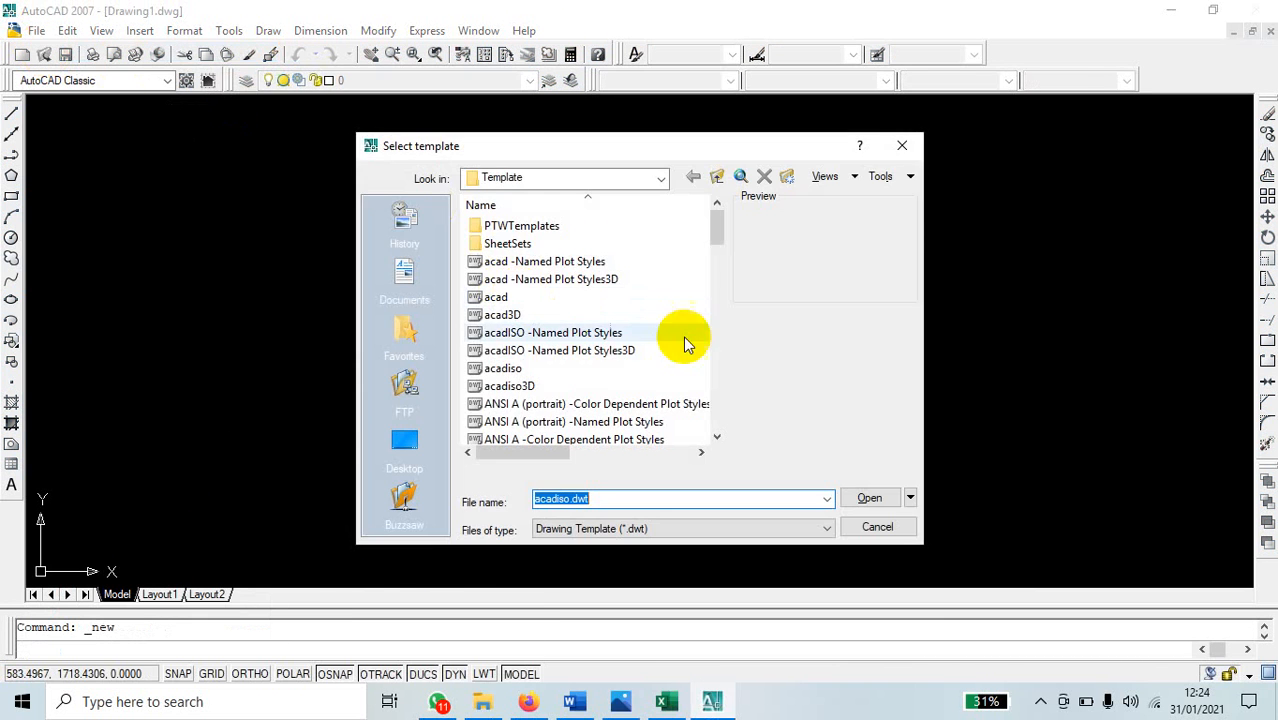
drag(720, 232, 720, 246)
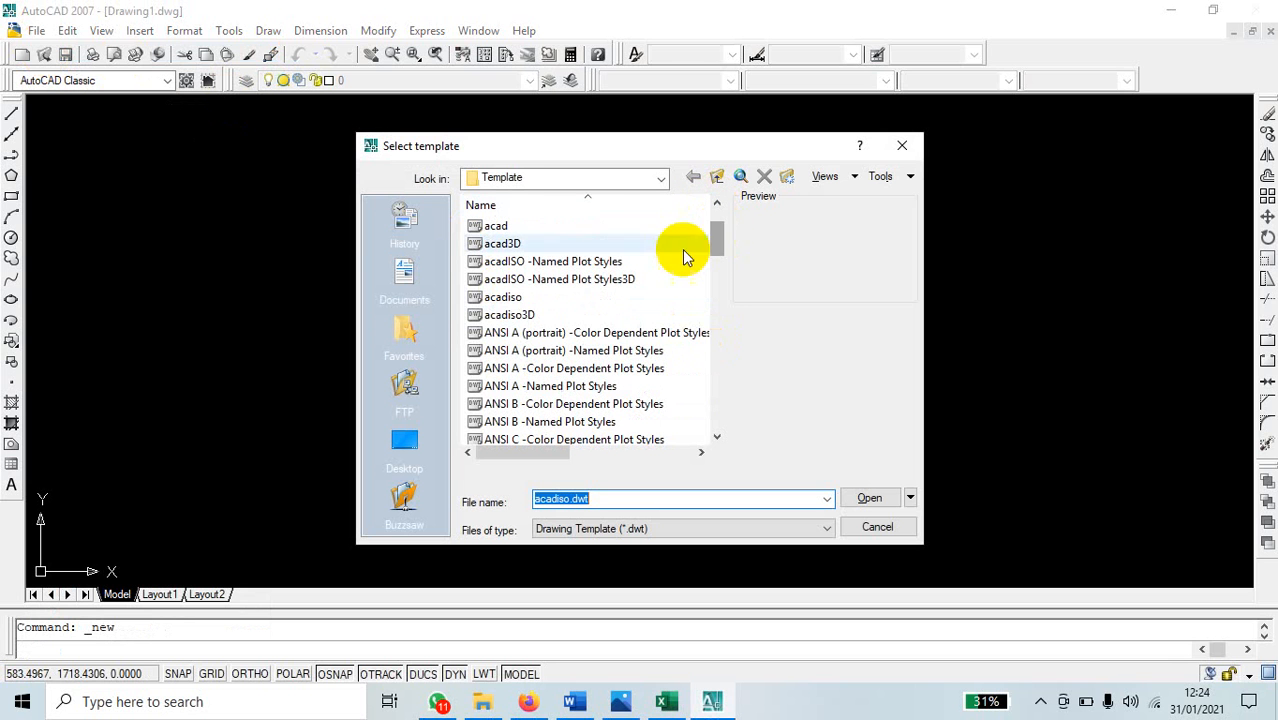
click(500, 299)
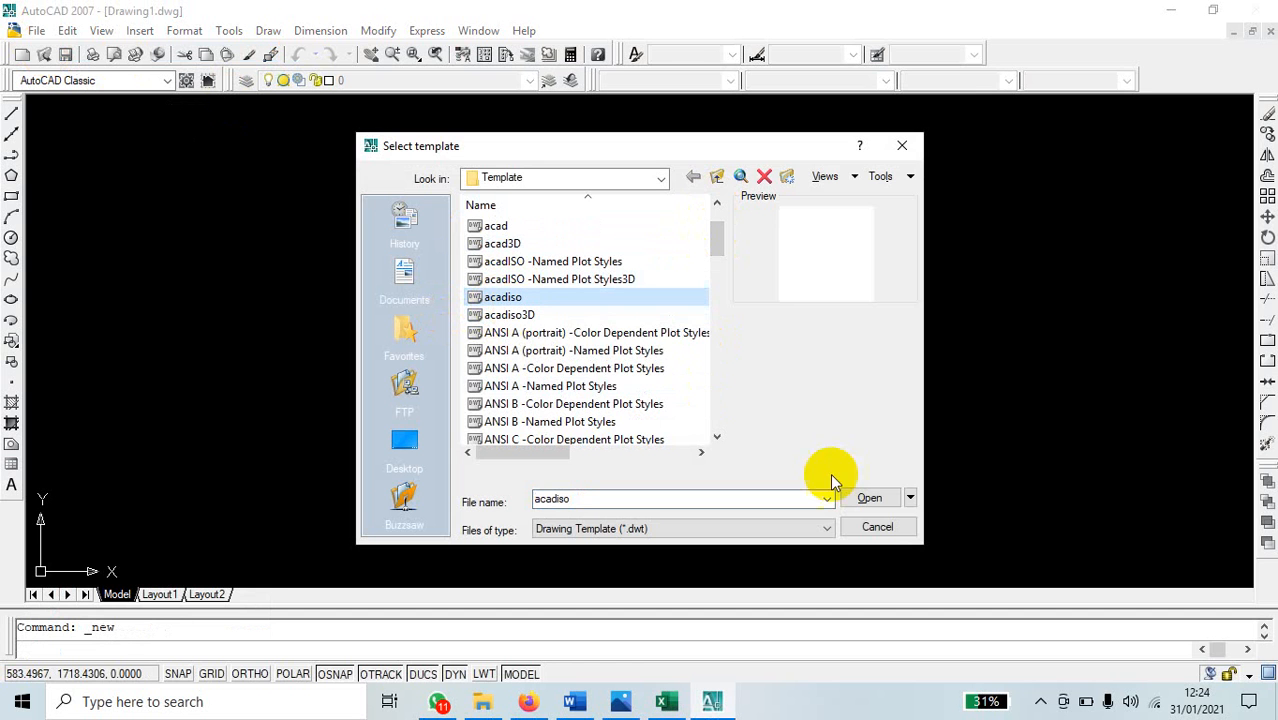
click(870, 497)
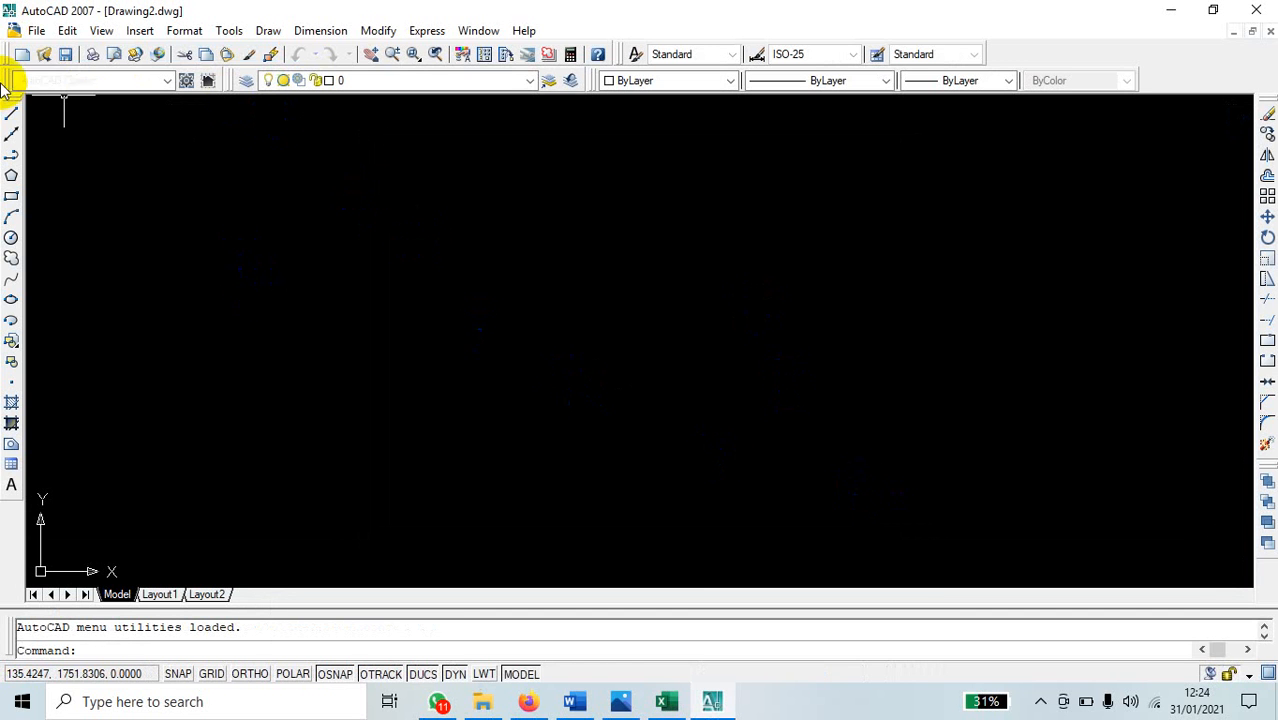
Start opening an existing drawing and browse drive D: through the BAHAN AJAR + NILAI teaching materials to the TEKNIK GAMBAR folder.
click(44, 56)
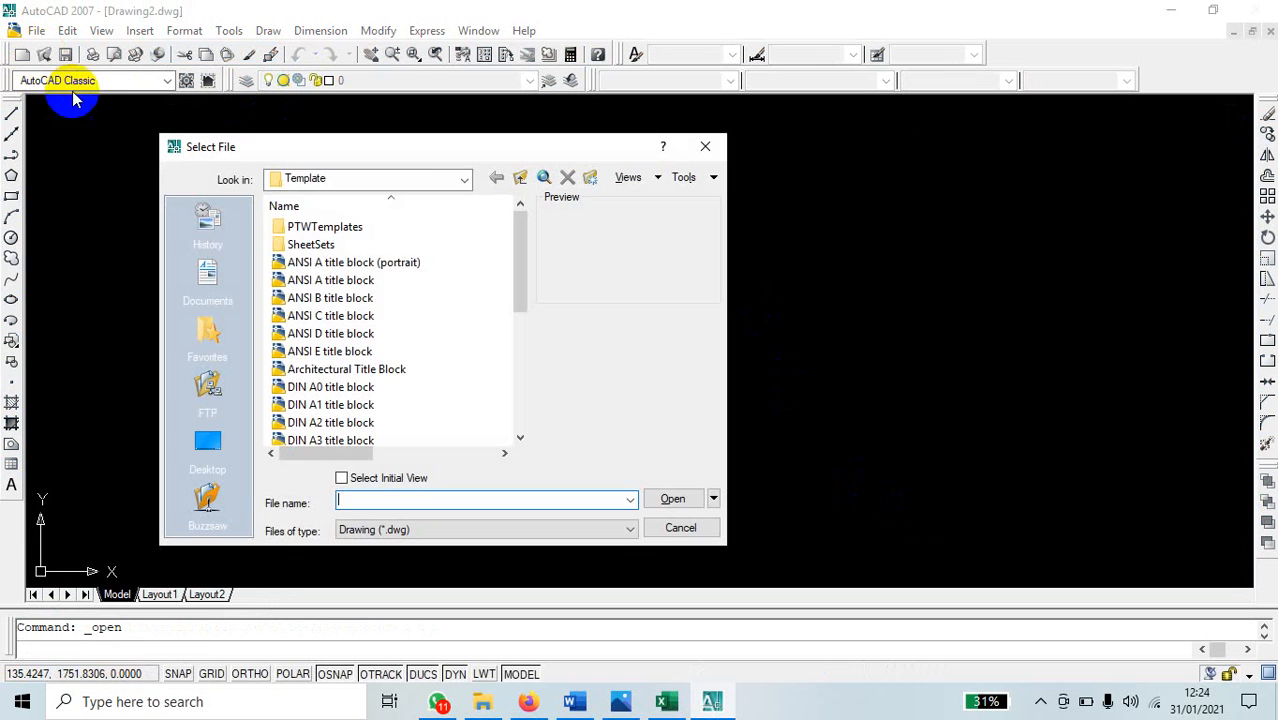
click(415, 180)
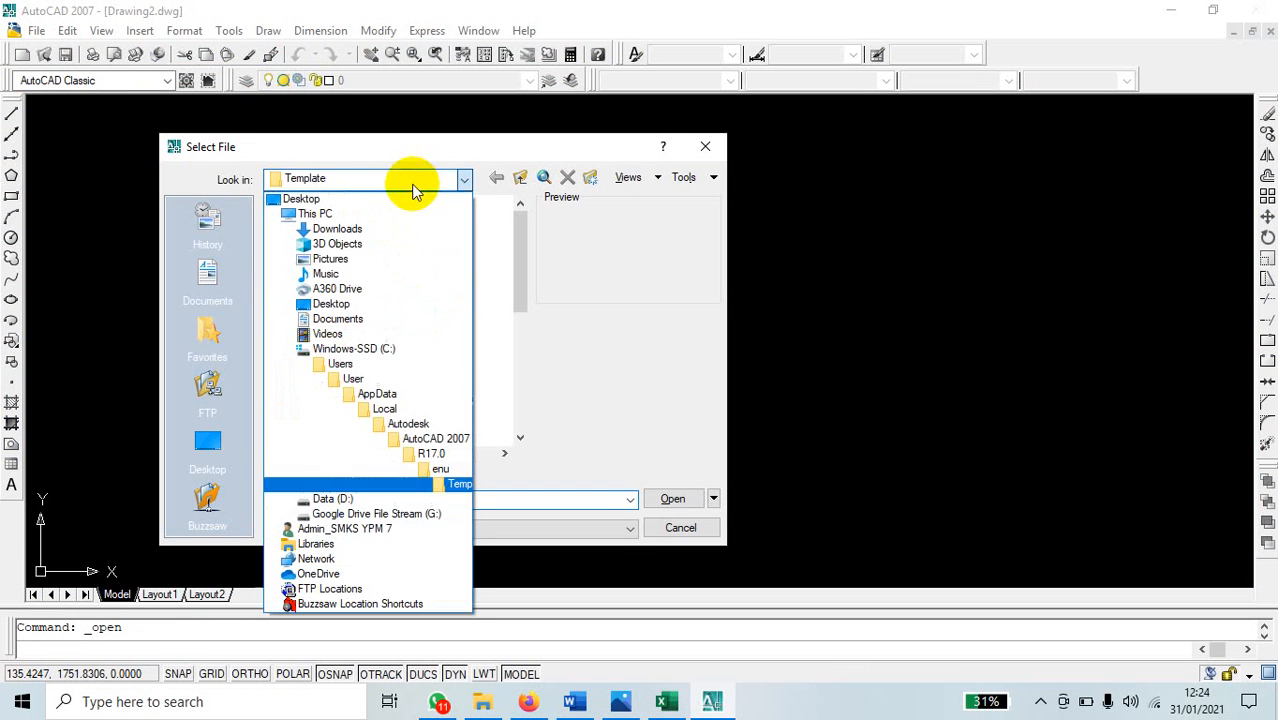
click(330, 498)
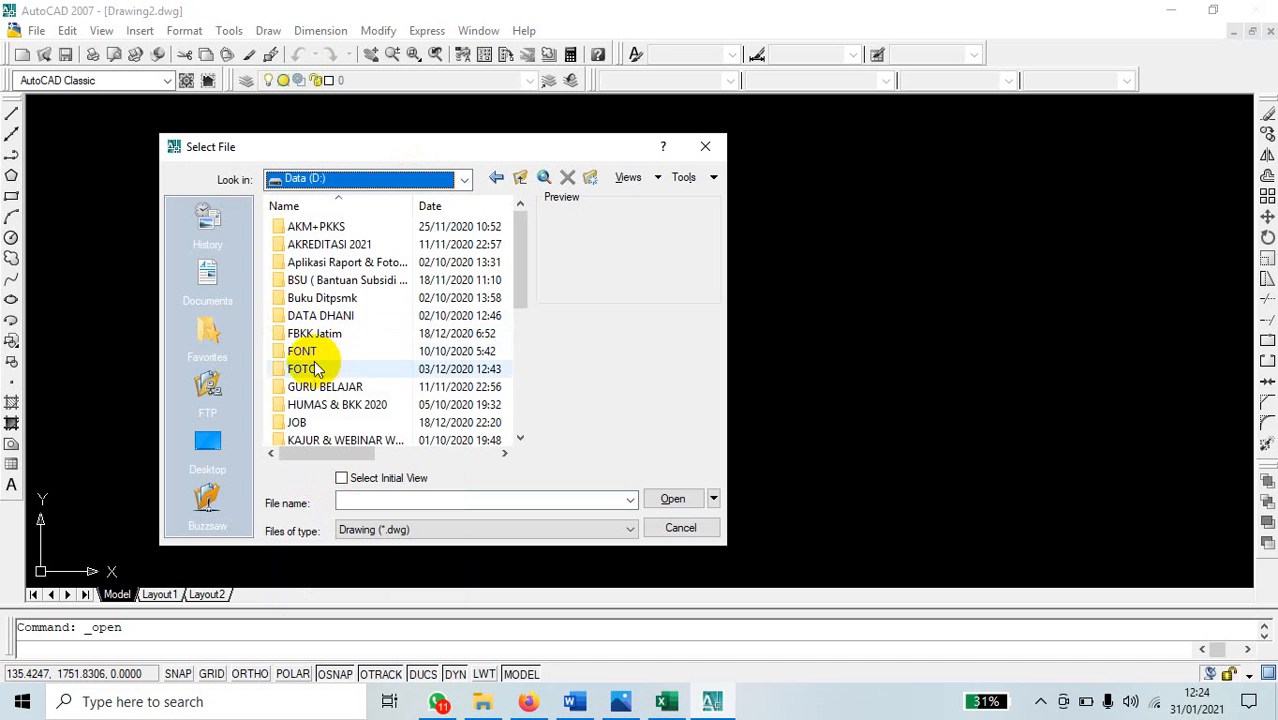
click(322, 318)
double_click(322, 318)
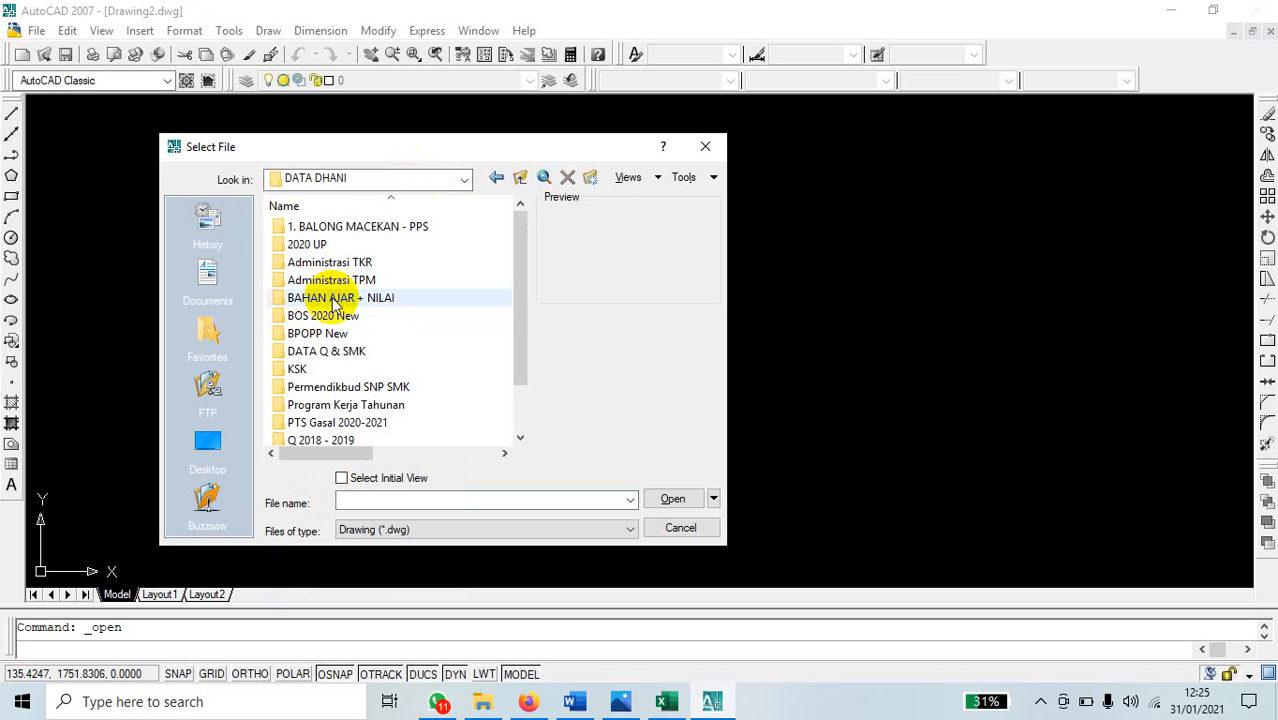
double_click(332, 294)
double_click(333, 228)
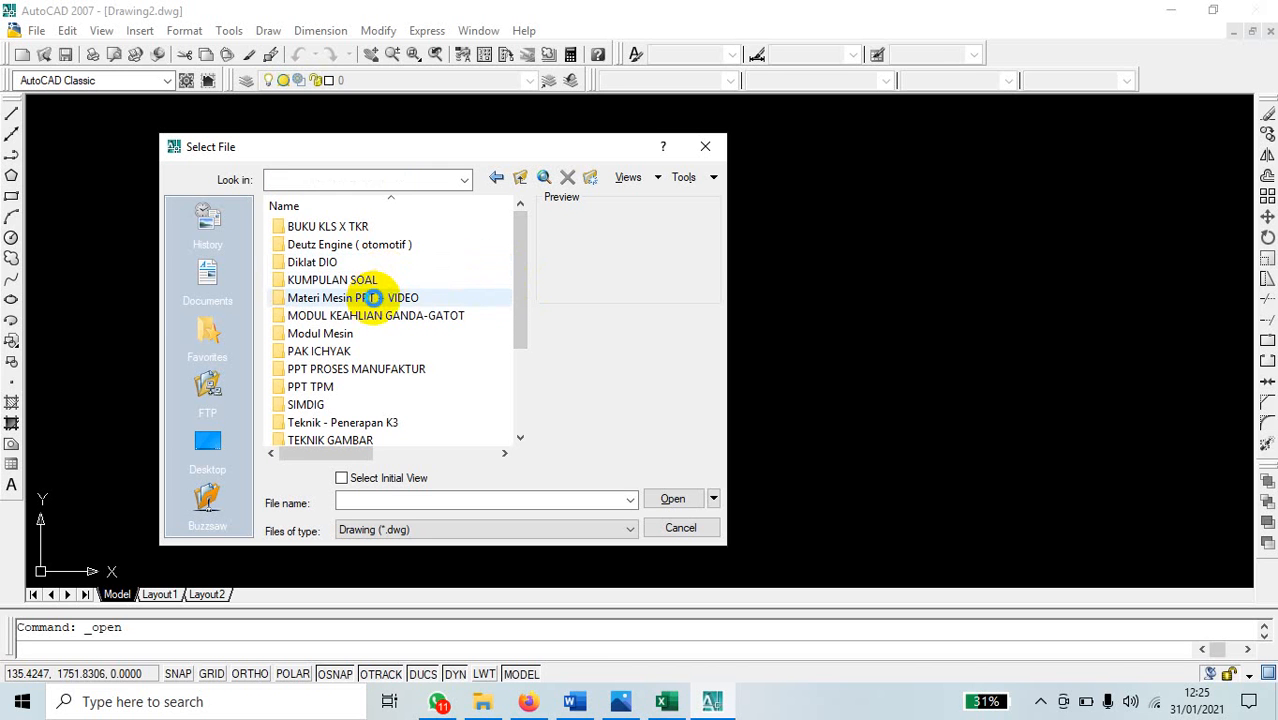
scroll(409, 385, down, 1)
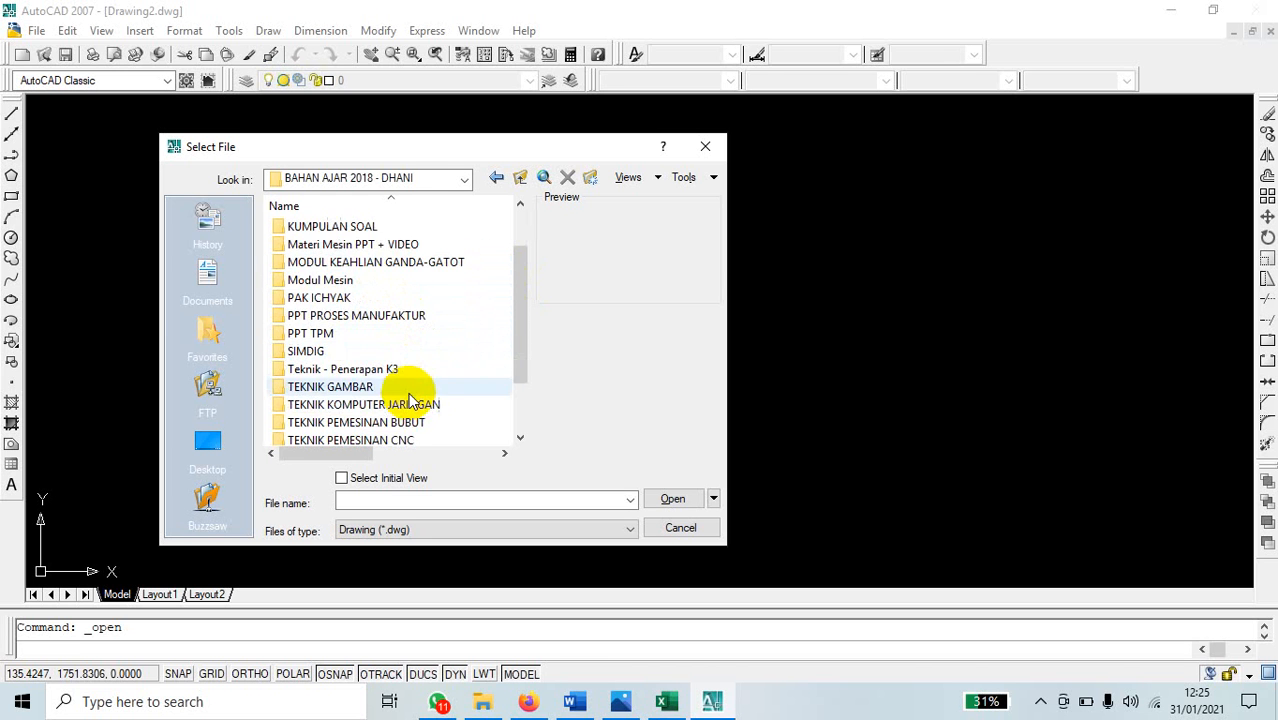
double_click(390, 386)
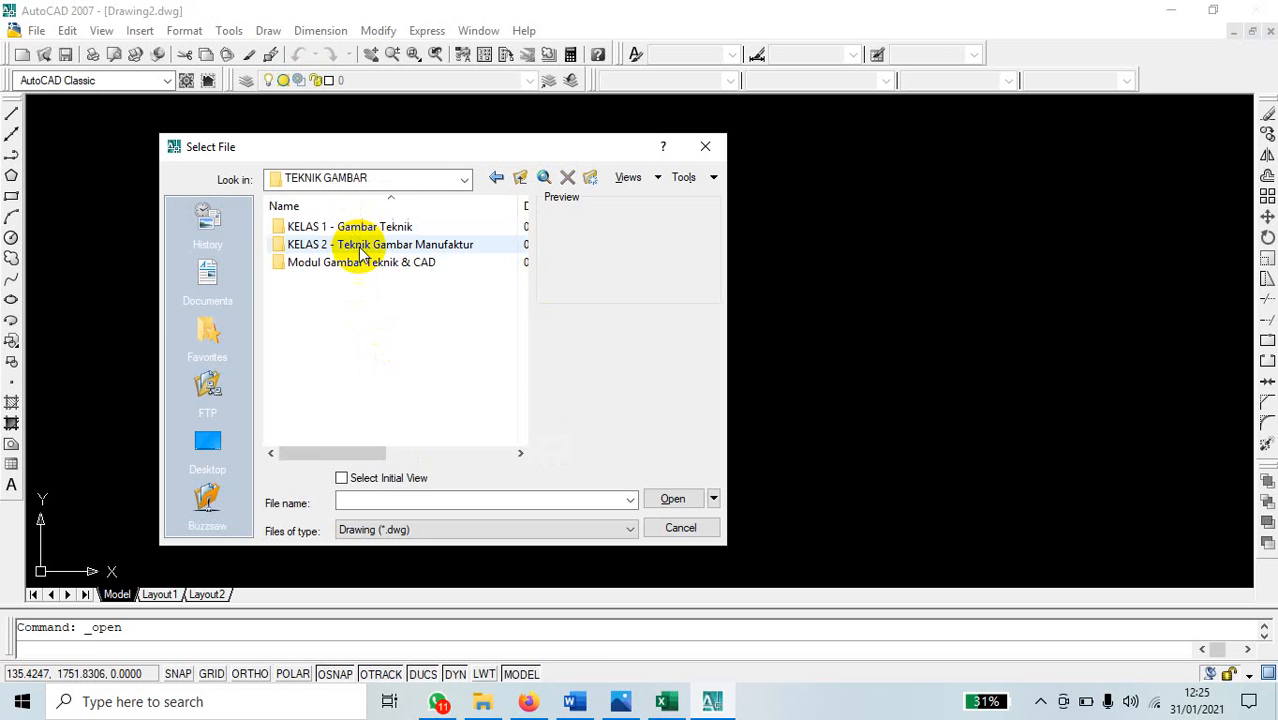
Open the Ragum drawing from Modul Gambar Teknik & CAD, Autocad + Mechanical Dekstop, Desain Autocad + MD, Pelatihan Sarirogo.
double_click(358, 262)
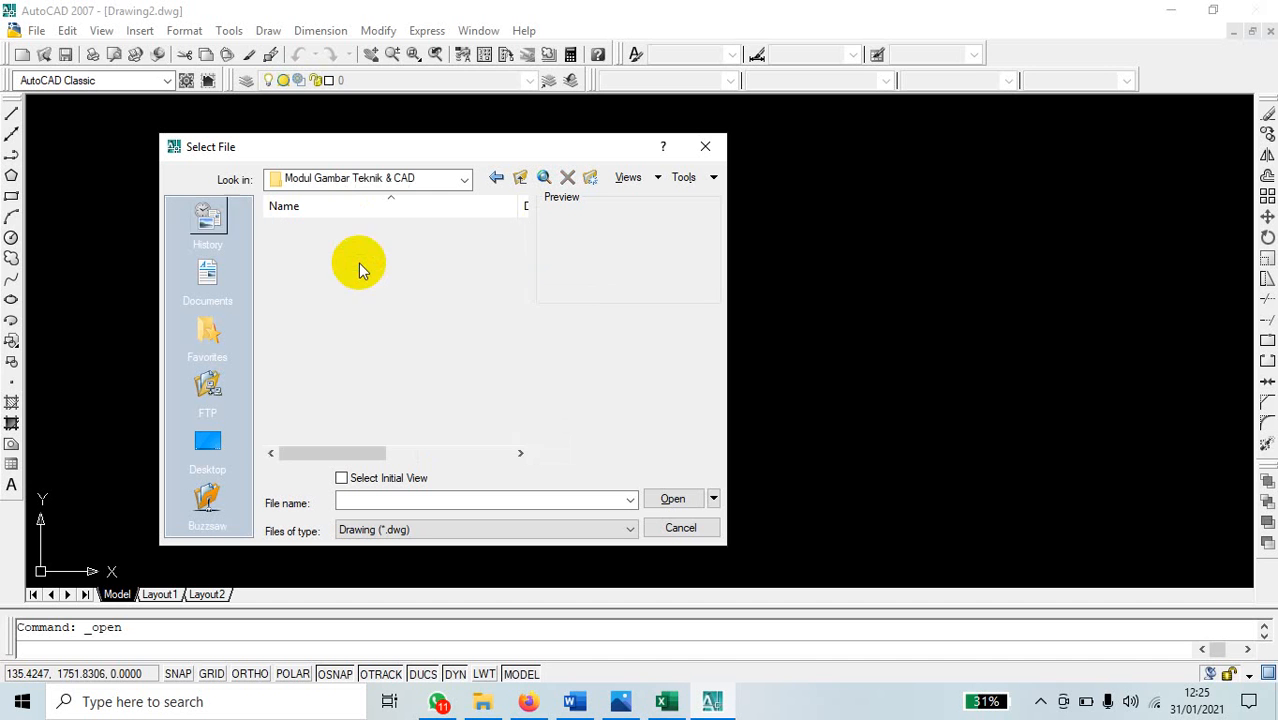
double_click(337, 226)
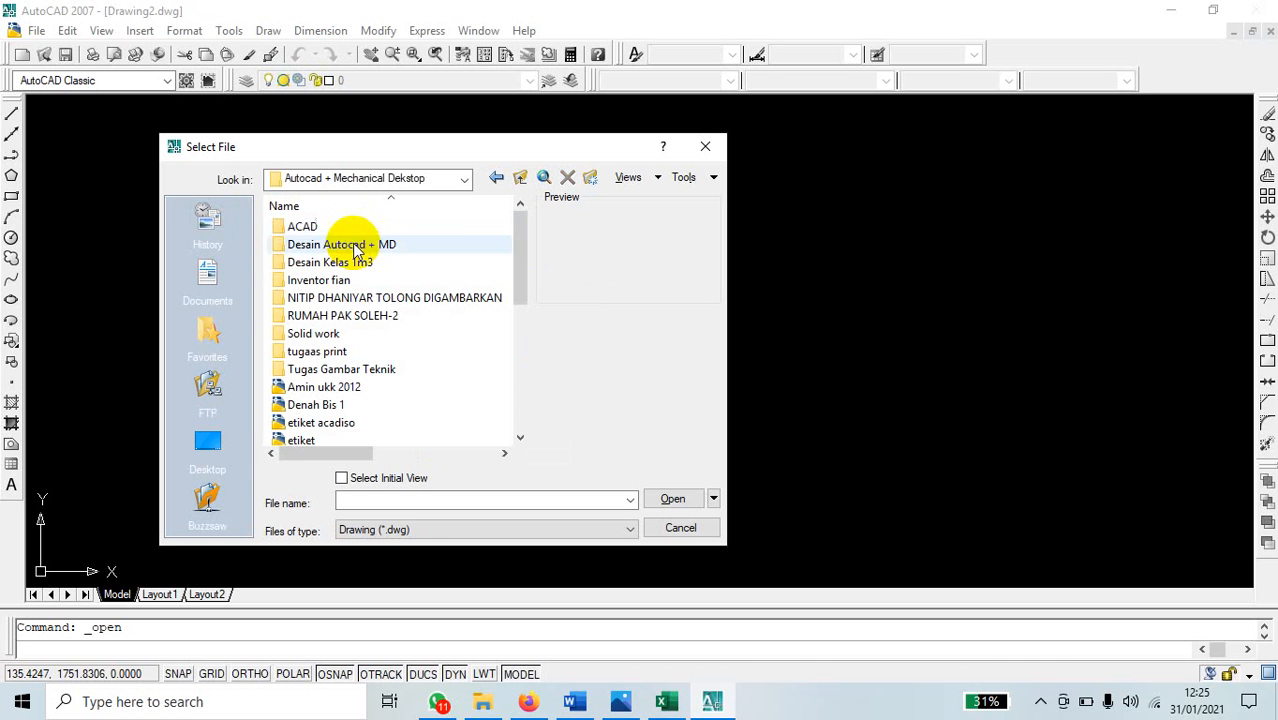
double_click(359, 245)
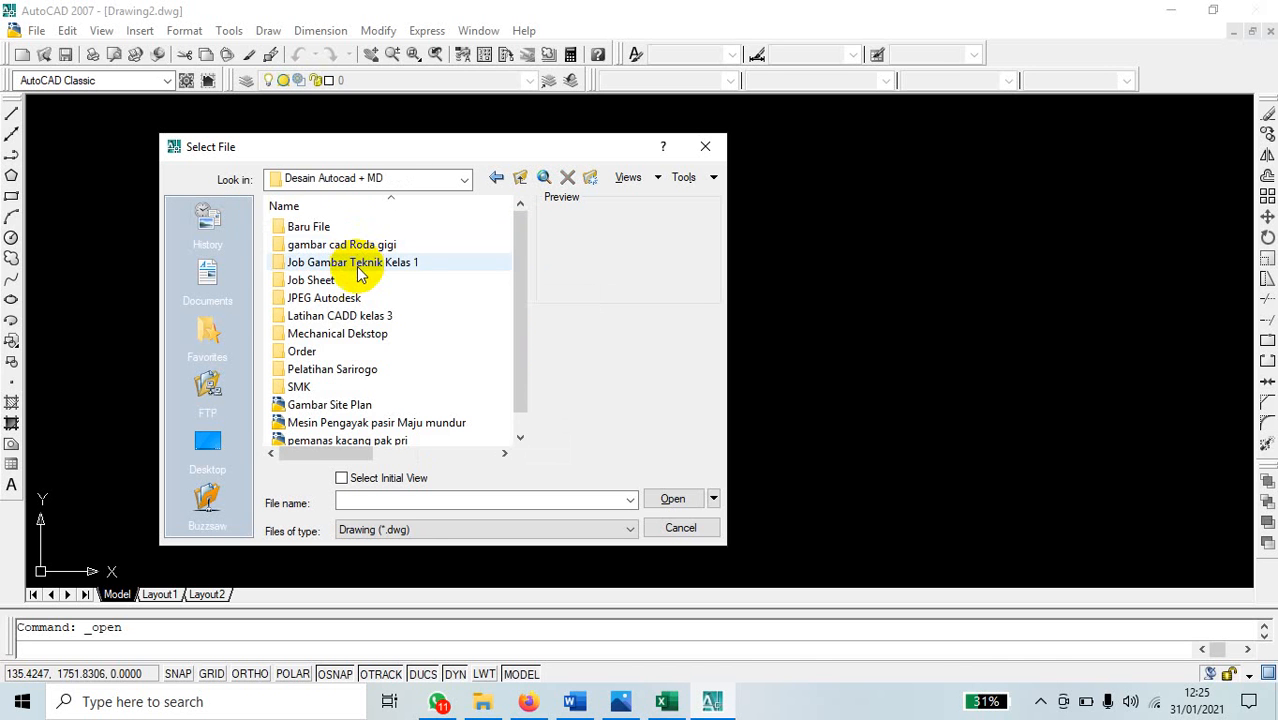
double_click(370, 369)
scroll(371, 305, down, 1)
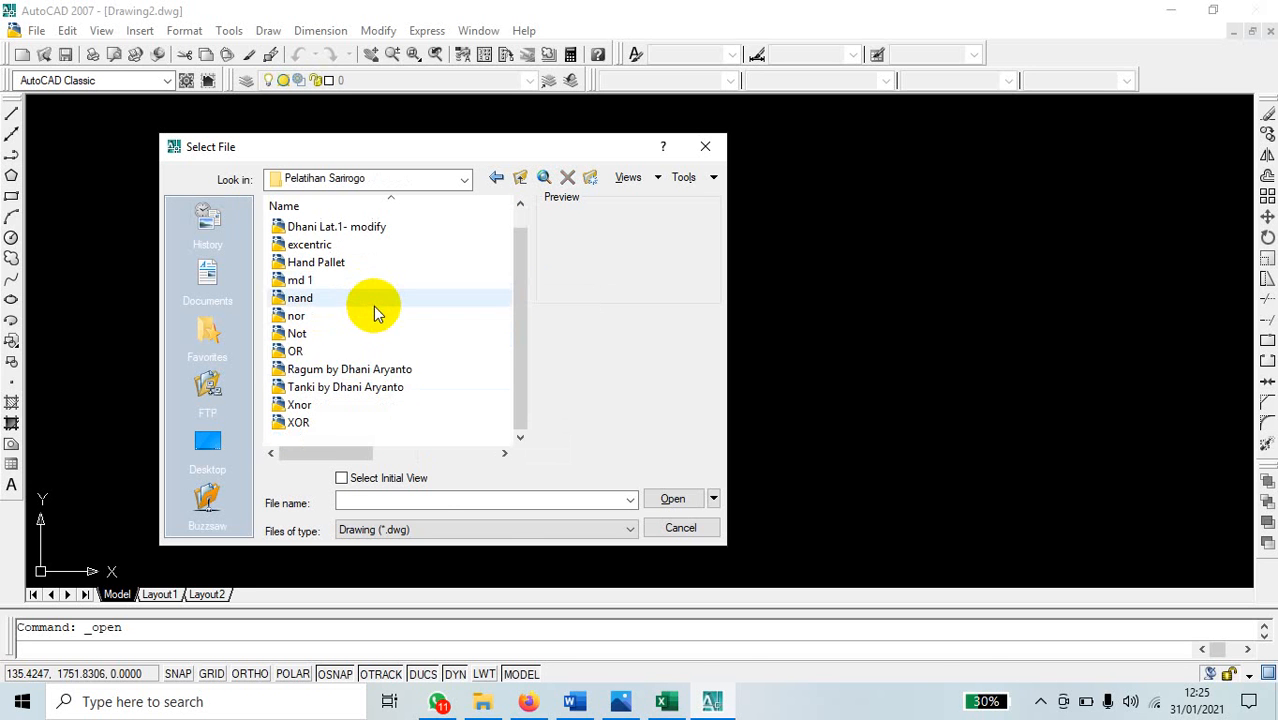
click(360, 372)
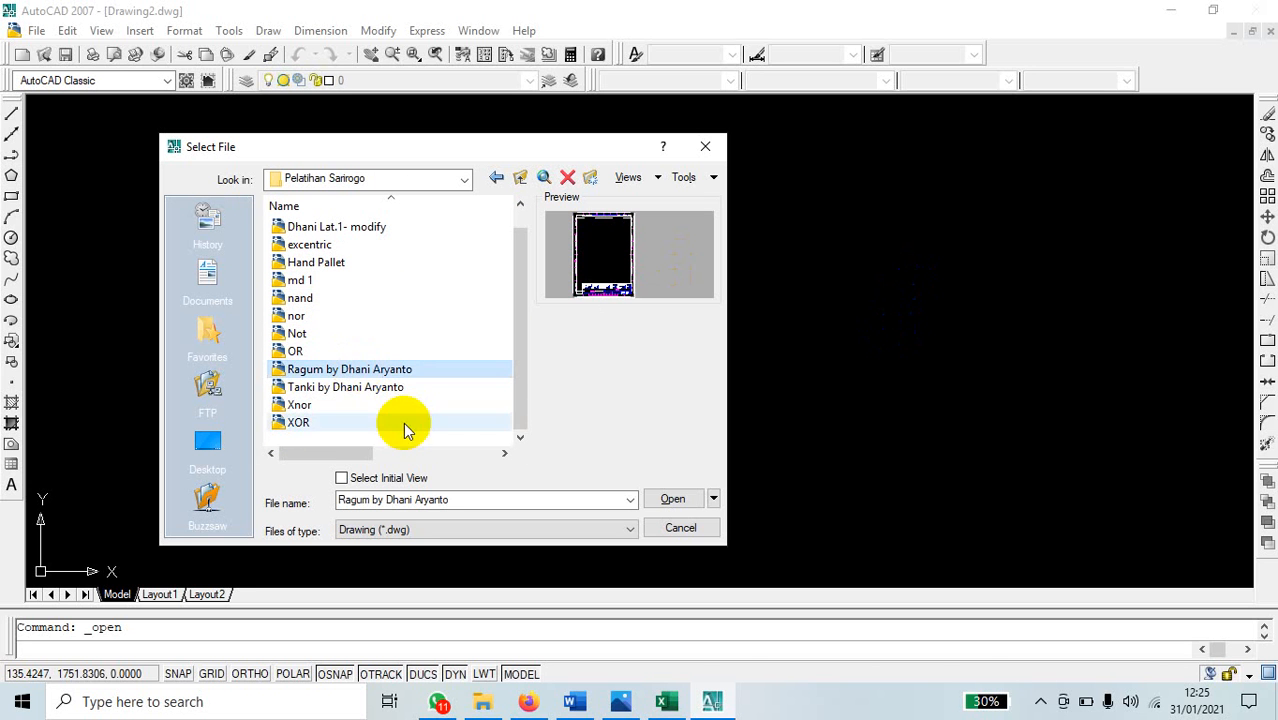
click(676, 500)
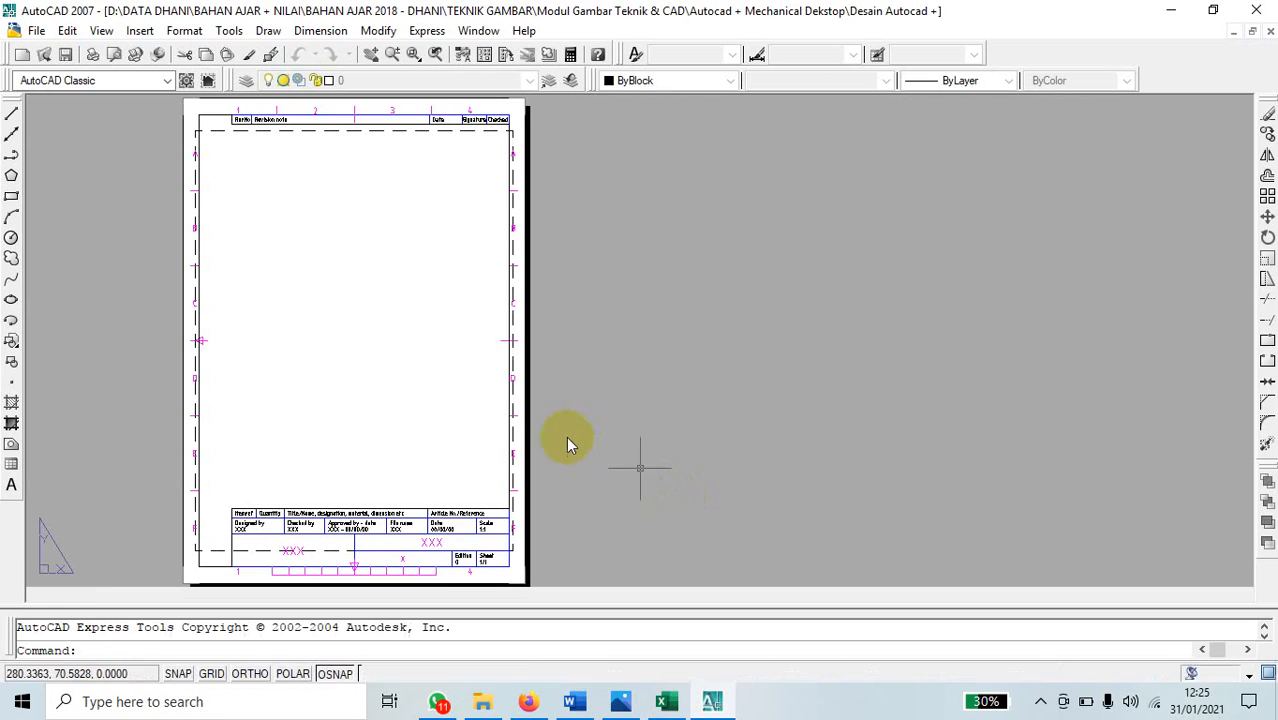
Switch the Ragum drawing from its layout to model space and look over the part sheets.
click(115, 595)
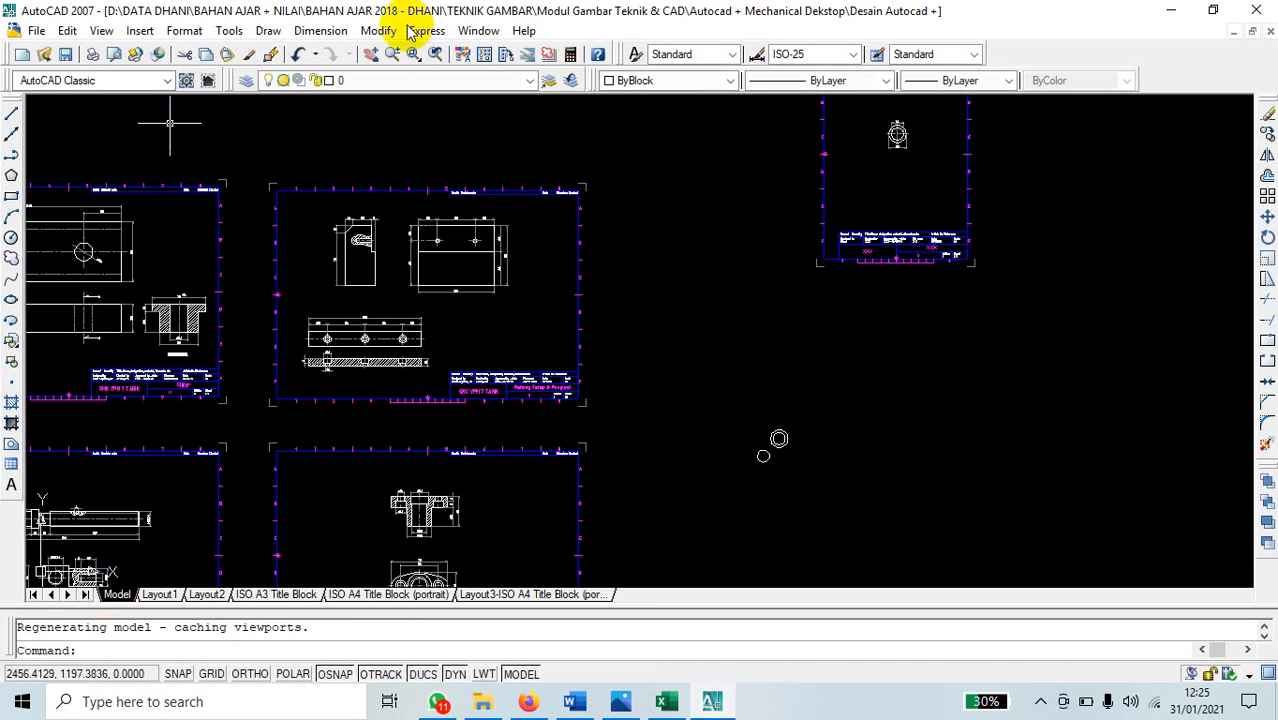
middle_drag(545, 252, 1070, 163)
scroll(688, 238, down, 2)
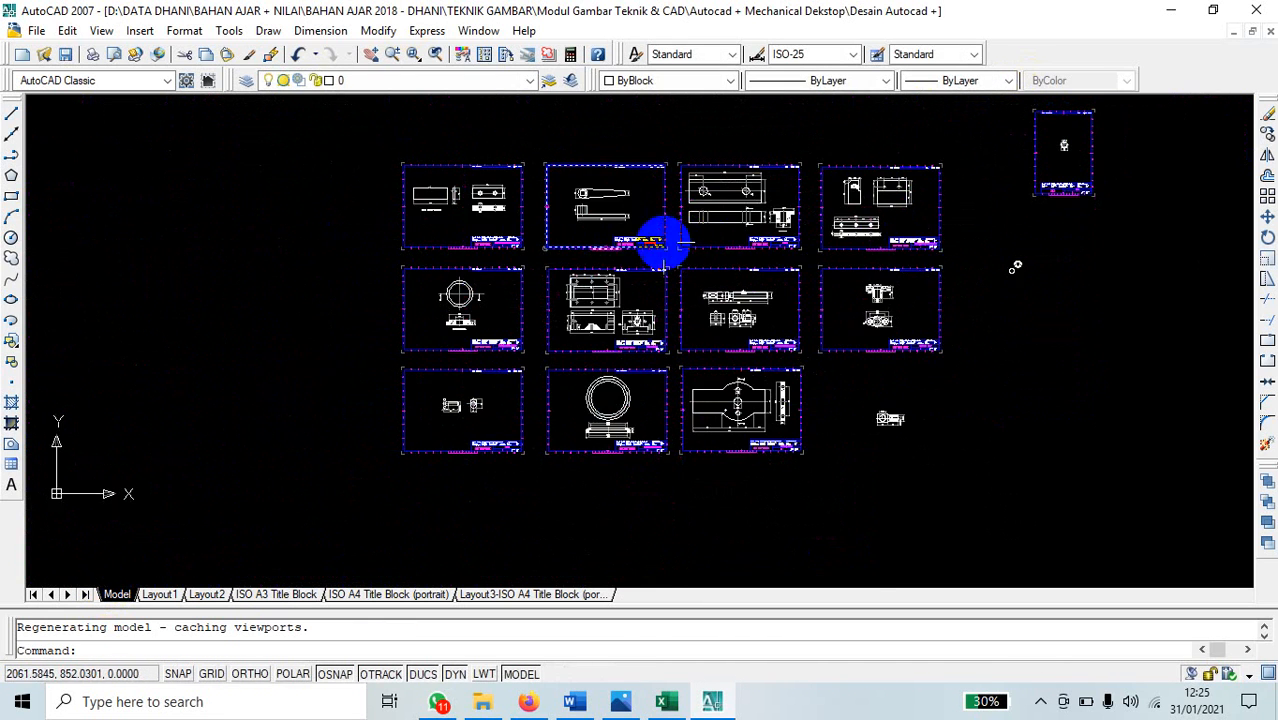
scroll(551, 222, up, 4)
middle_drag(550, 224, 476, 294)
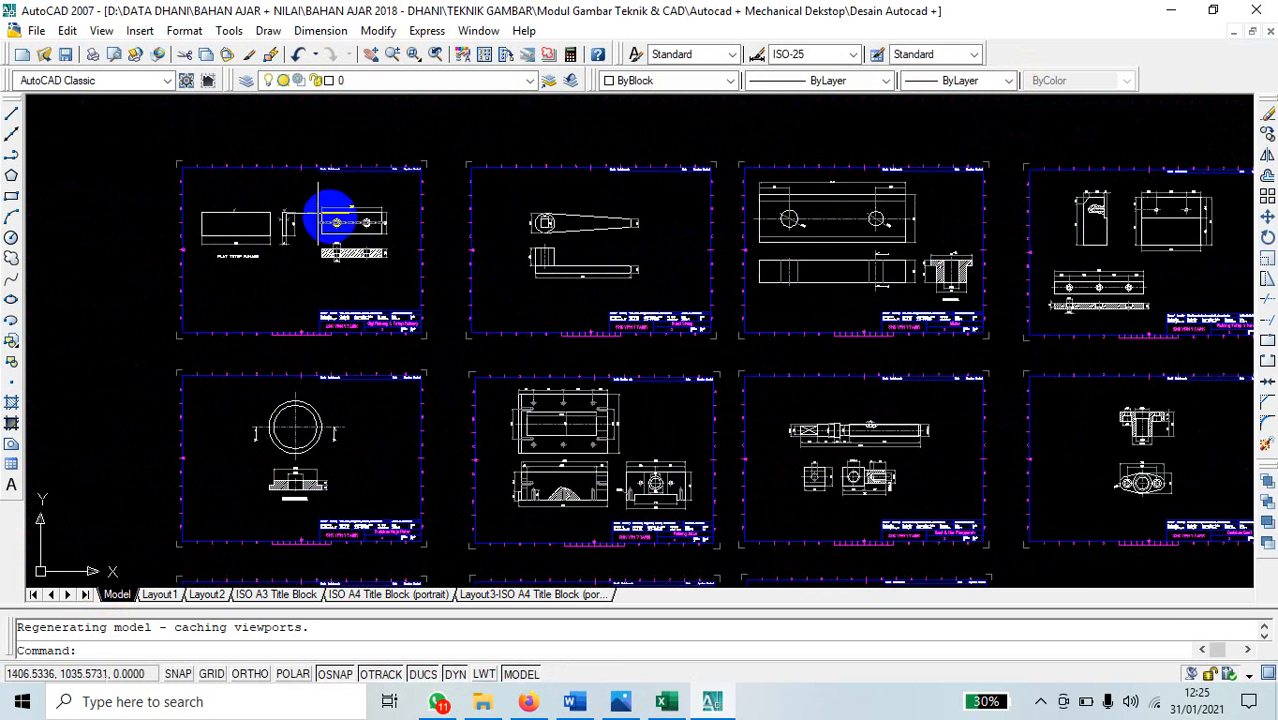
middle_drag(722, 379, 648, 345)
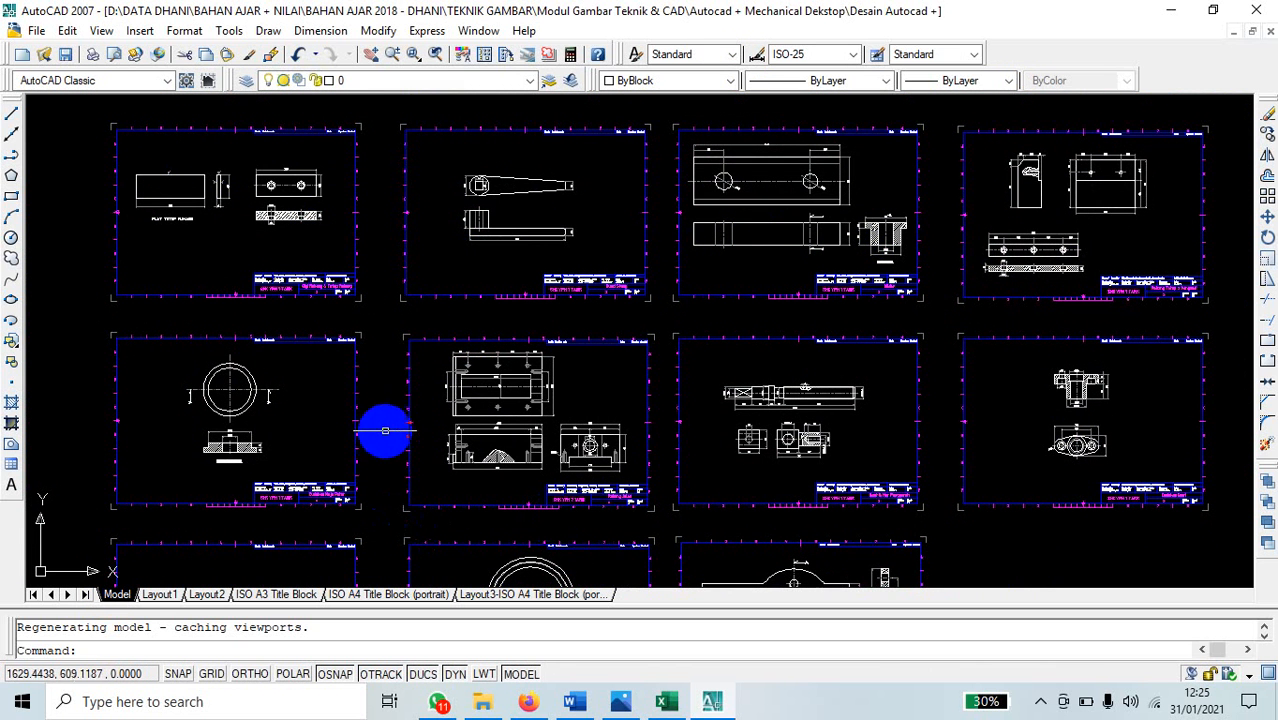
Examine the Gigi Rahang & Tutup Rahang sheet closely, including its part views, dimensions and title block.
scroll(184, 182, up, 3)
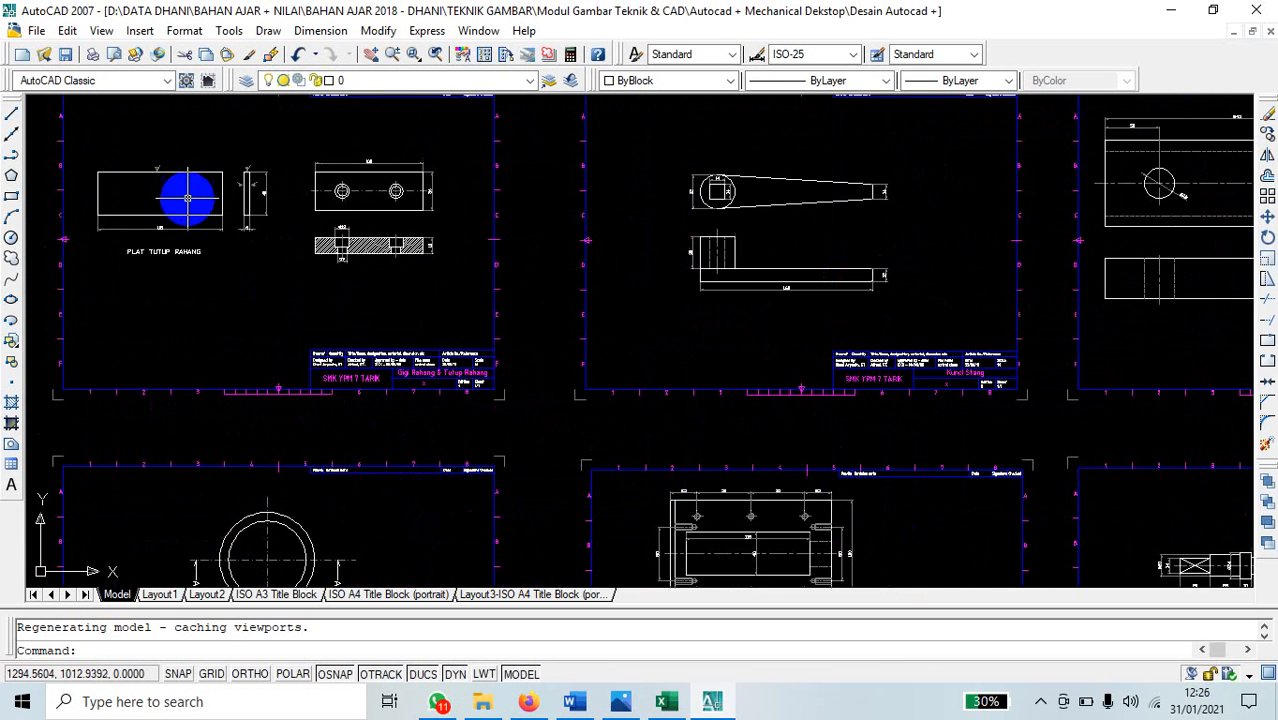
mouse_move(203, 204)
middle_down()
mouse_move(421, 294)
mouse_move(423, 267)
middle_up()
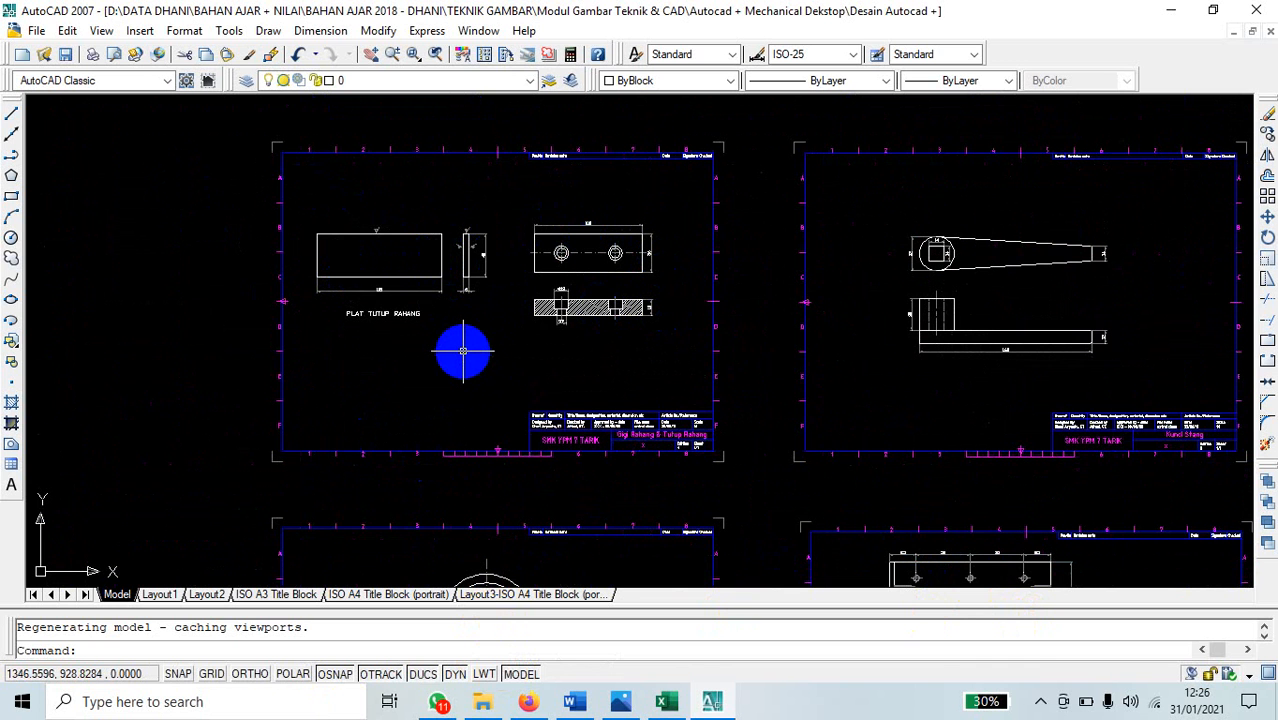
scroll(463, 349, up, 2)
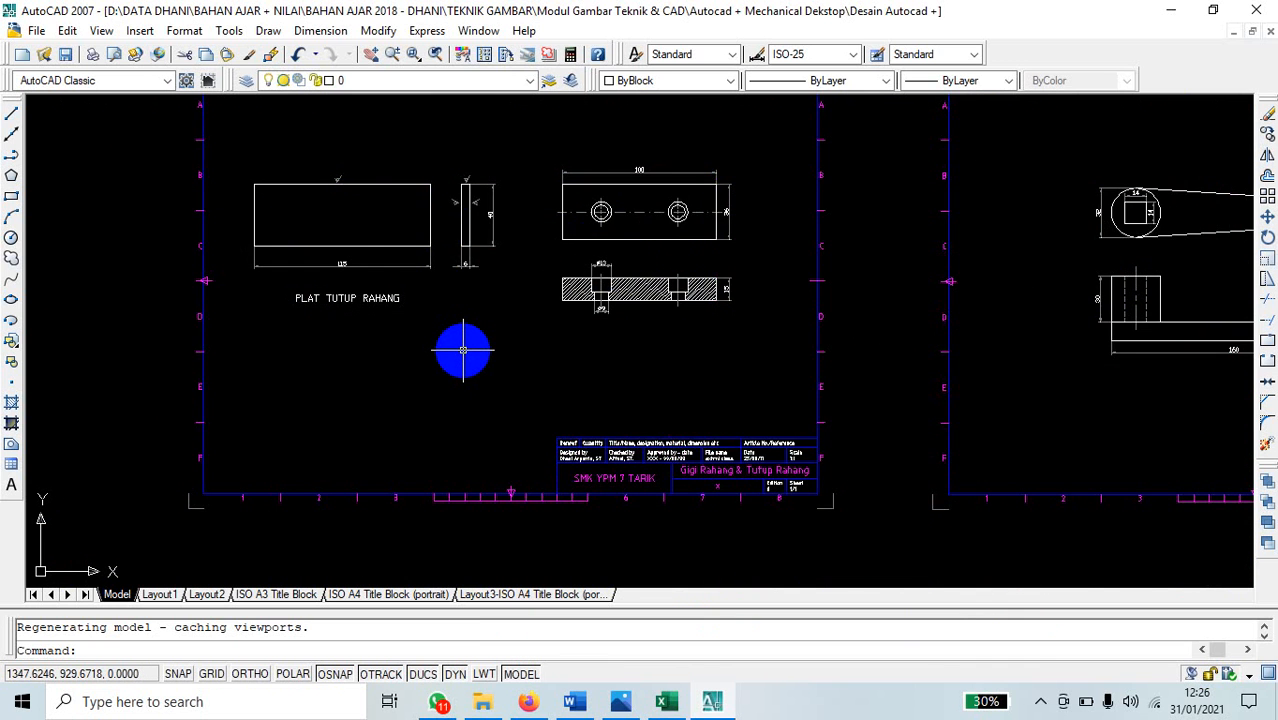
scroll(463, 349, up, 3)
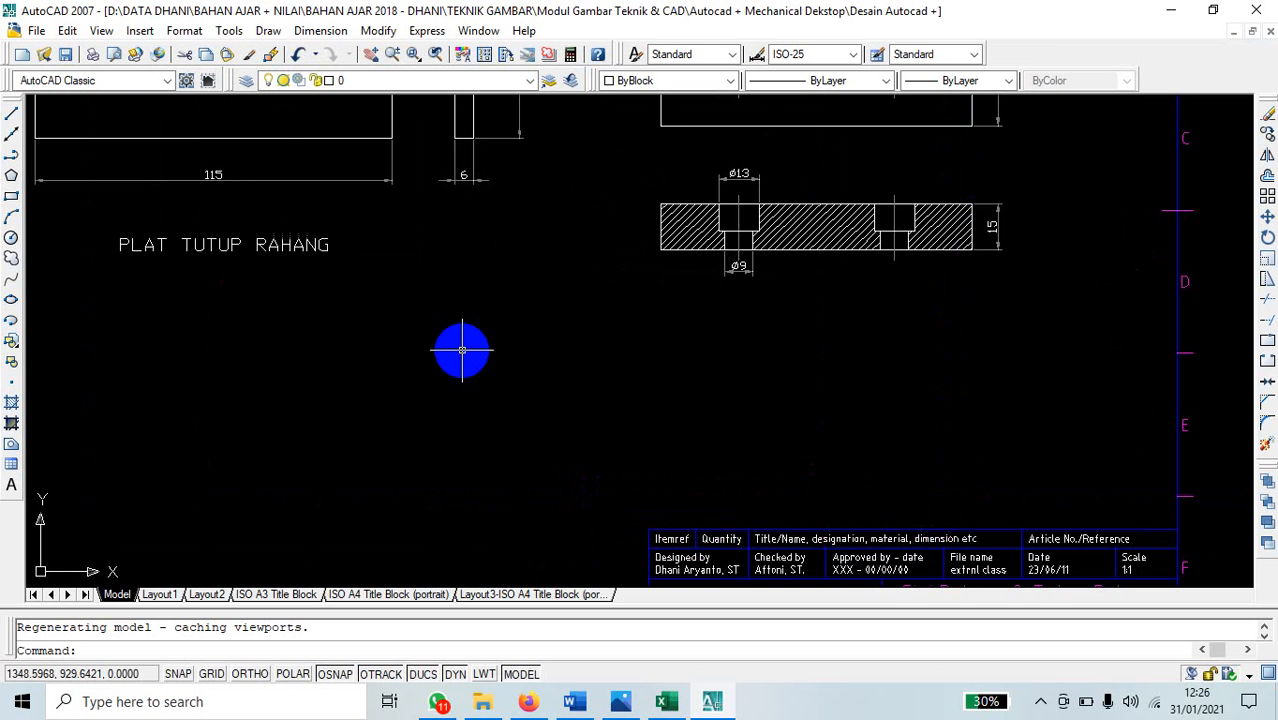
scroll(462, 349, down, 10)
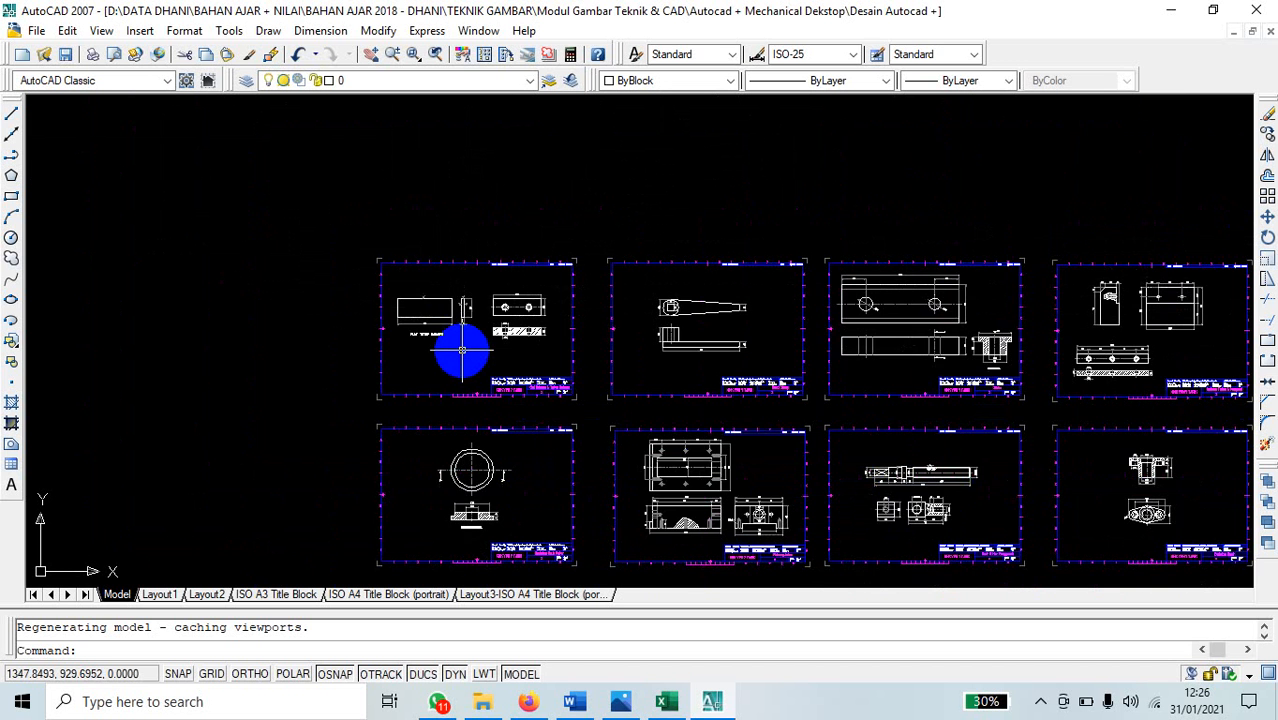
scroll(462, 349, down, 4)
scroll(461, 347, up, 5)
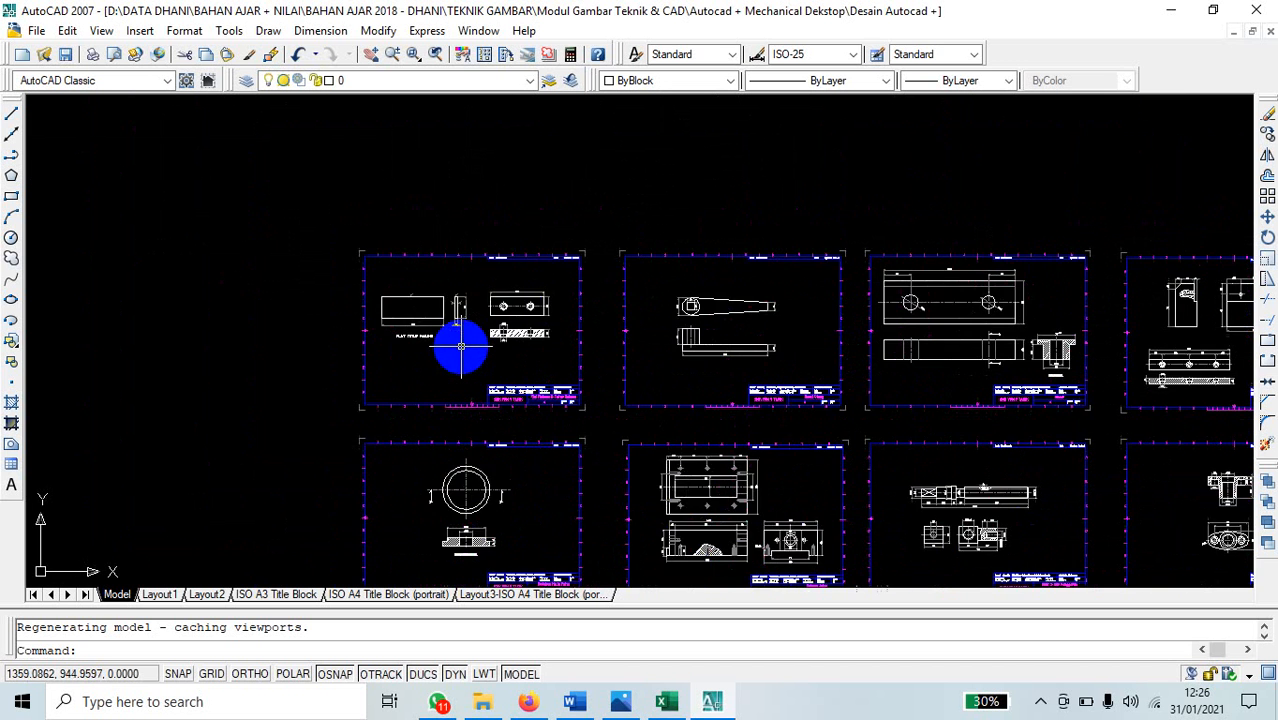
scroll(461, 347, up, 1)
scroll(460, 338, down, 2)
scroll(533, 294, up, 4)
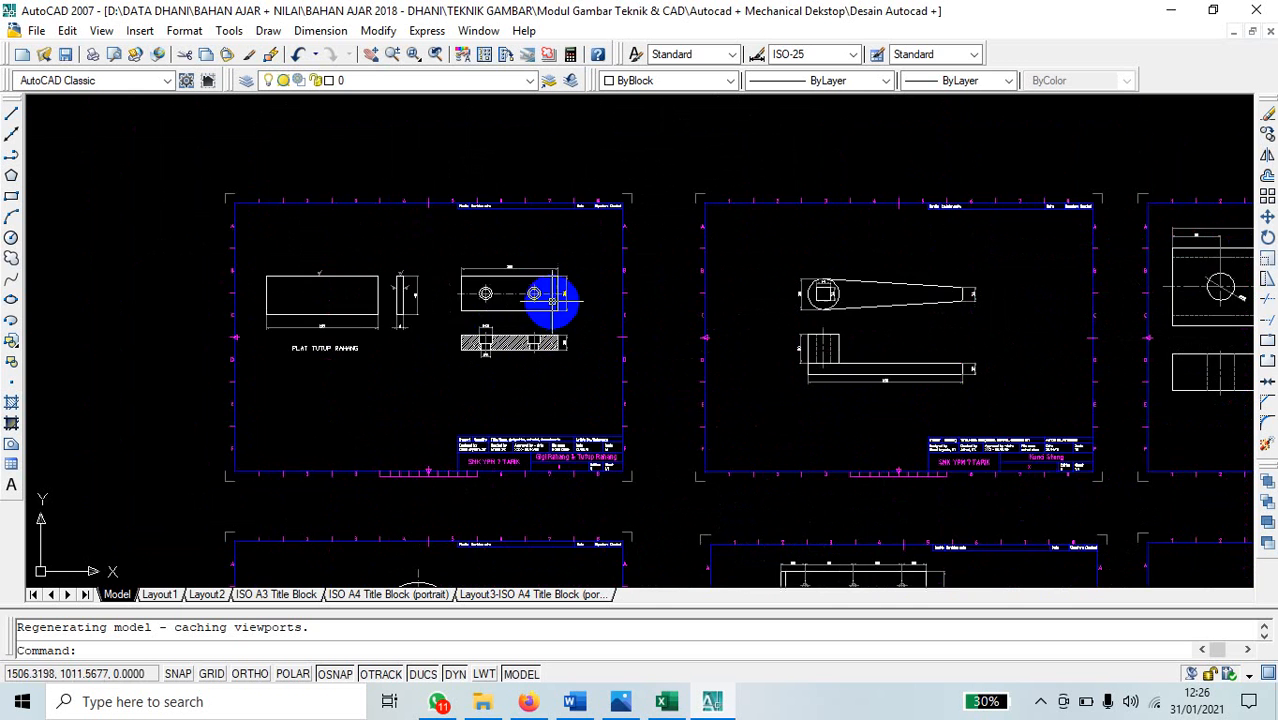
scroll(533, 294, up, 3)
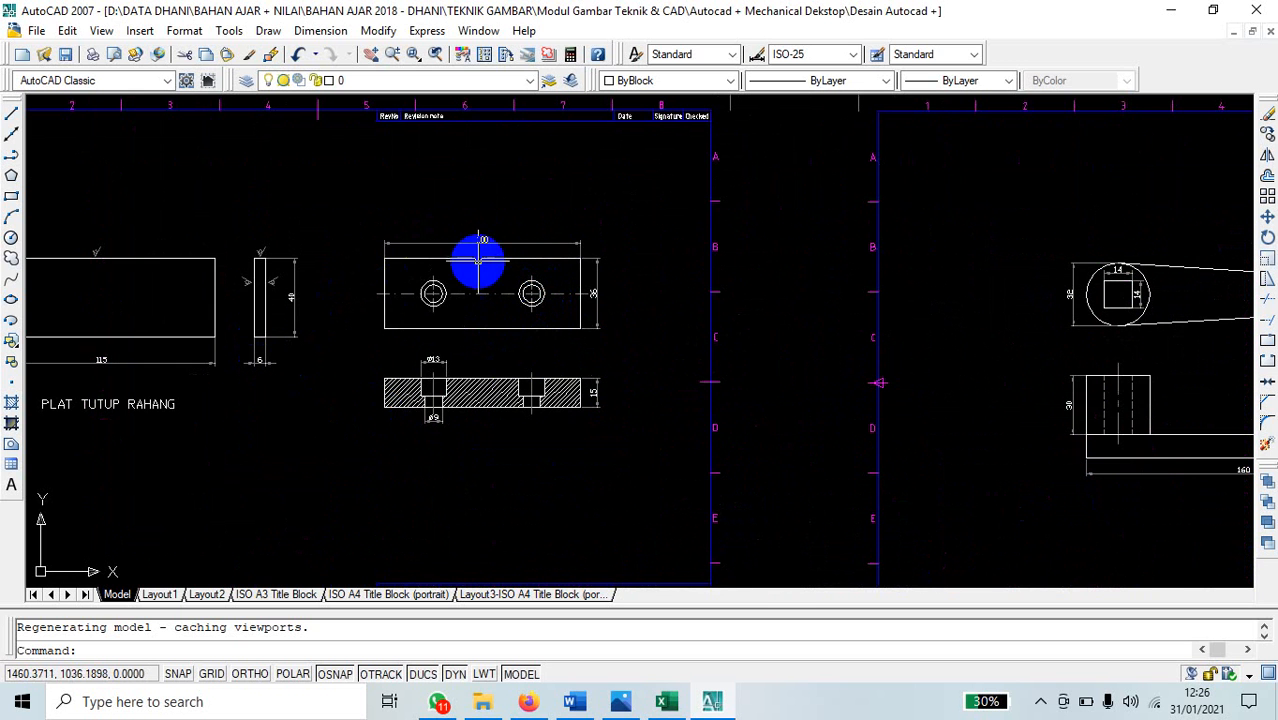
Demonstrate Zoom Realtime by reducing and enlarging the display of the Gigi Rahang & Tutup Rahang sheet.
click(392, 54)
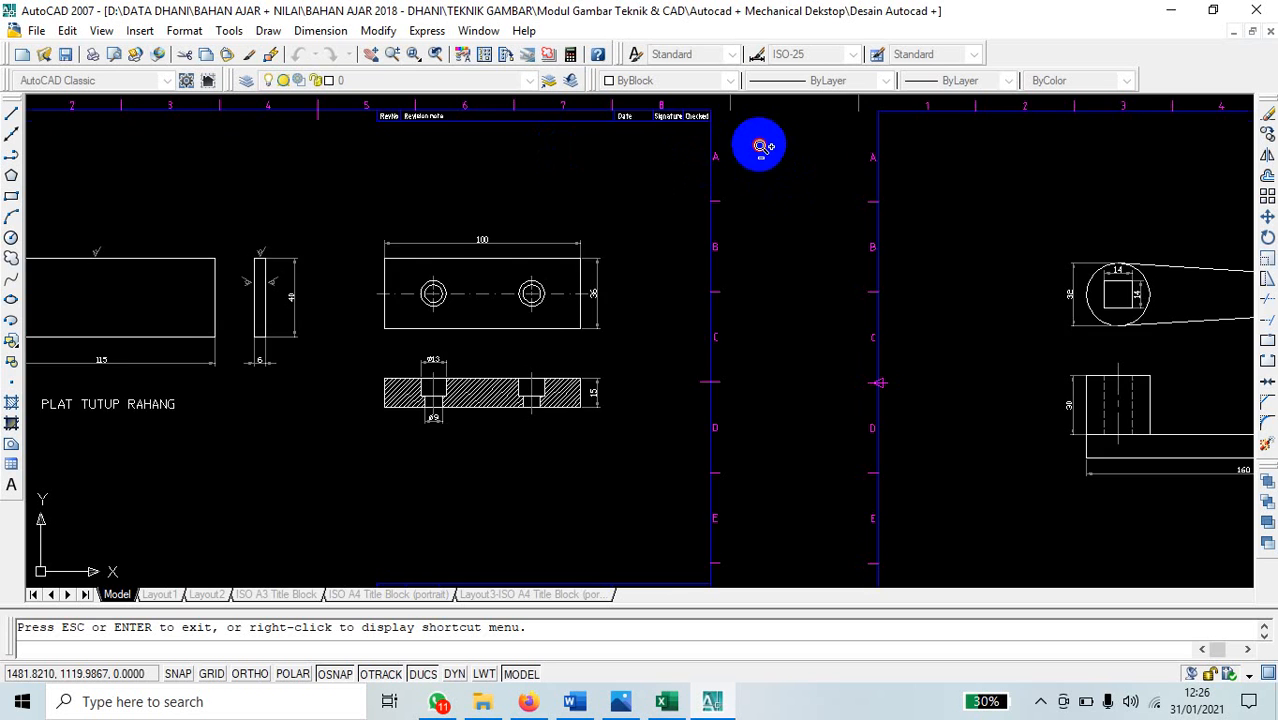
mouse_move(760, 146)
mouse_down()
mouse_move(767, 194)
mouse_move(730, 379)
mouse_move(736, 430)
mouse_up()
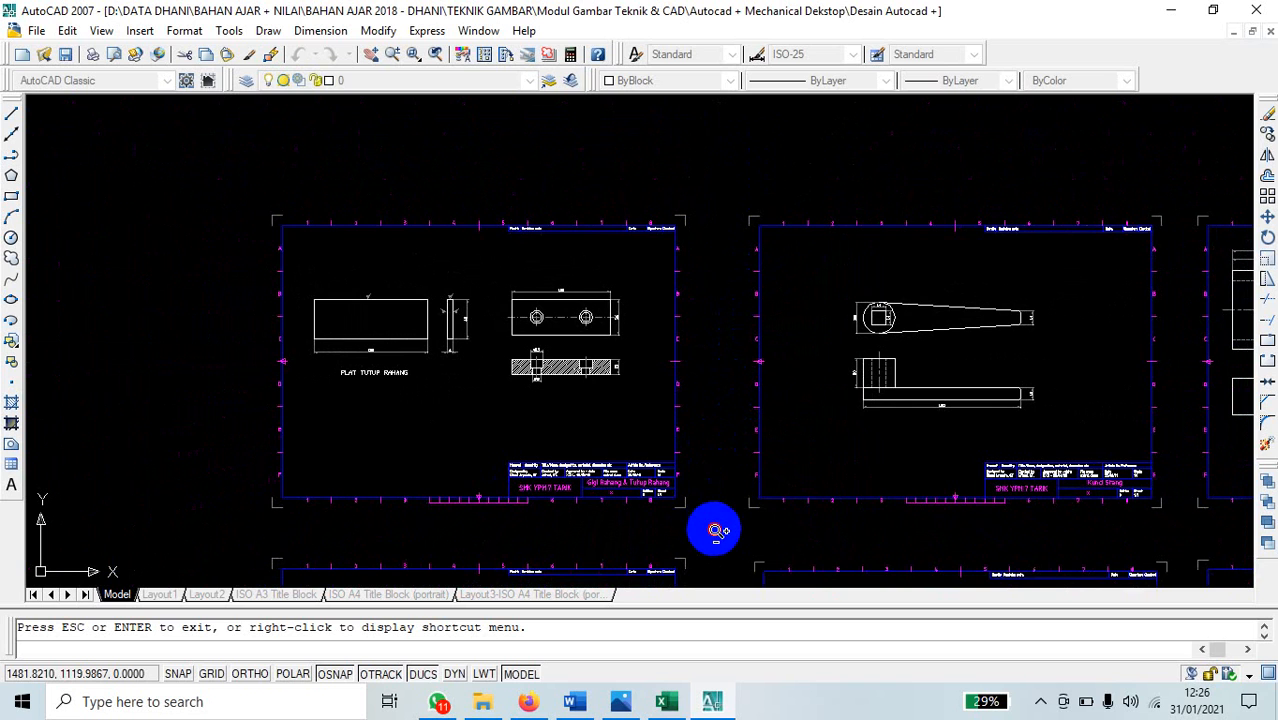
mouse_move(716, 531)
mouse_down()
mouse_move(702, 482)
mouse_move(716, 251)
mouse_move(733, 422)
mouse_move(765, 257)
mouse_move(759, 448)
mouse_up()
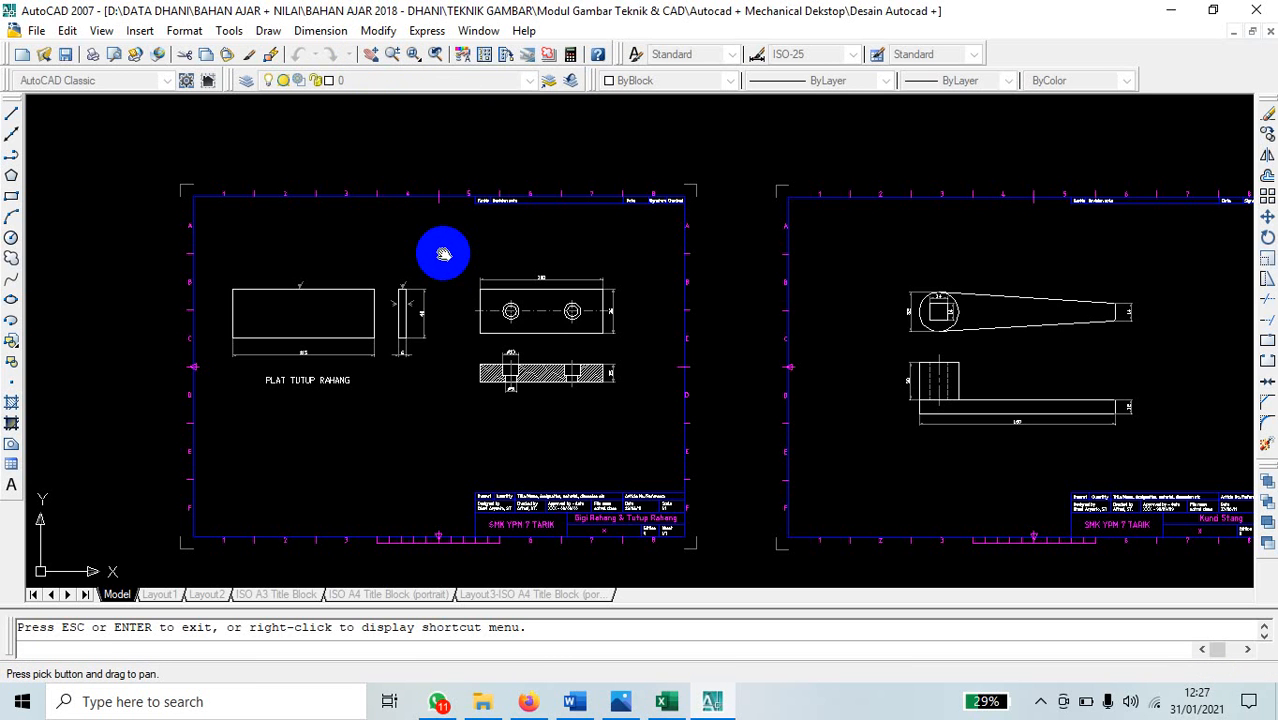
Demonstrate realtime Pan across the part sheets, exit the command, and view the sheets together.
mouse_move(441, 253)
mouse_down()
mouse_move(785, 208)
mouse_move(639, 231)
mouse_move(373, 242)
mouse_move(799, 217)
mouse_move(659, 214)
mouse_move(334, 251)
mouse_up()
drag(602, 274, 348, 257)
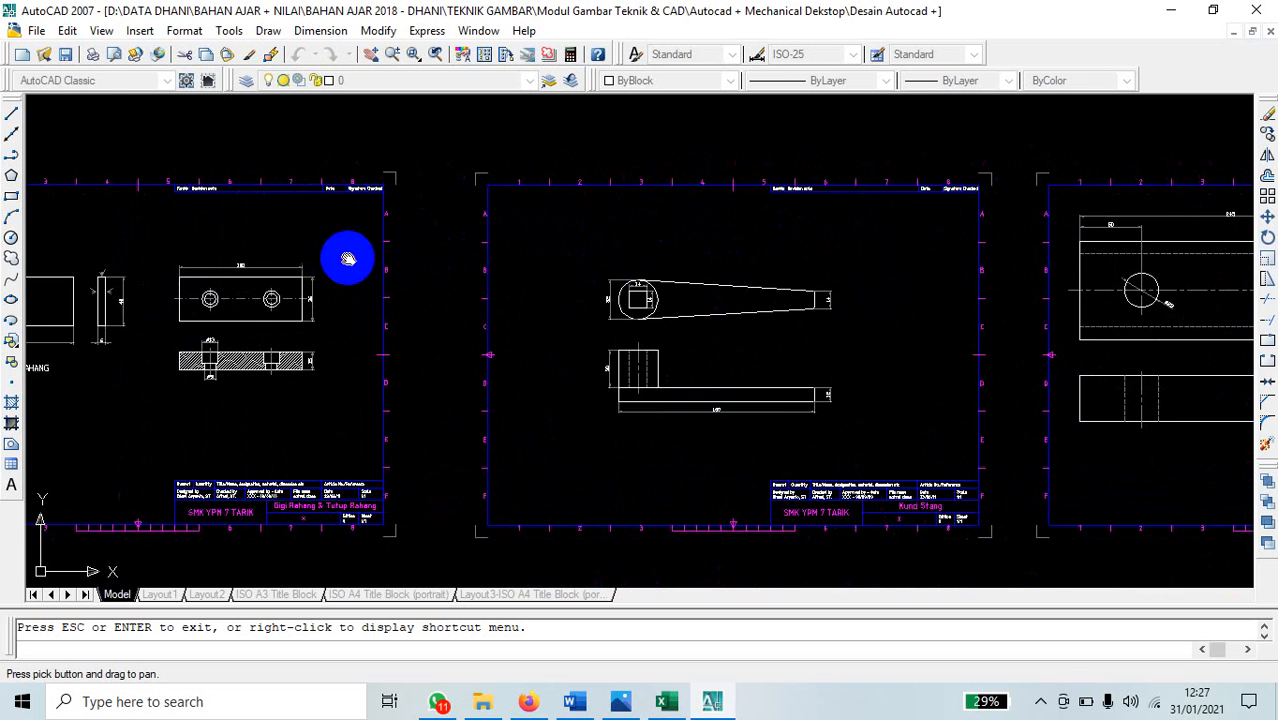
mouse_move(518, 254)
mouse_down()
mouse_move(498, 247)
mouse_move(907, 220)
mouse_up()
mouse_move(380, 273)
mouse_down()
mouse_move(542, 314)
mouse_move(719, 291)
mouse_up()
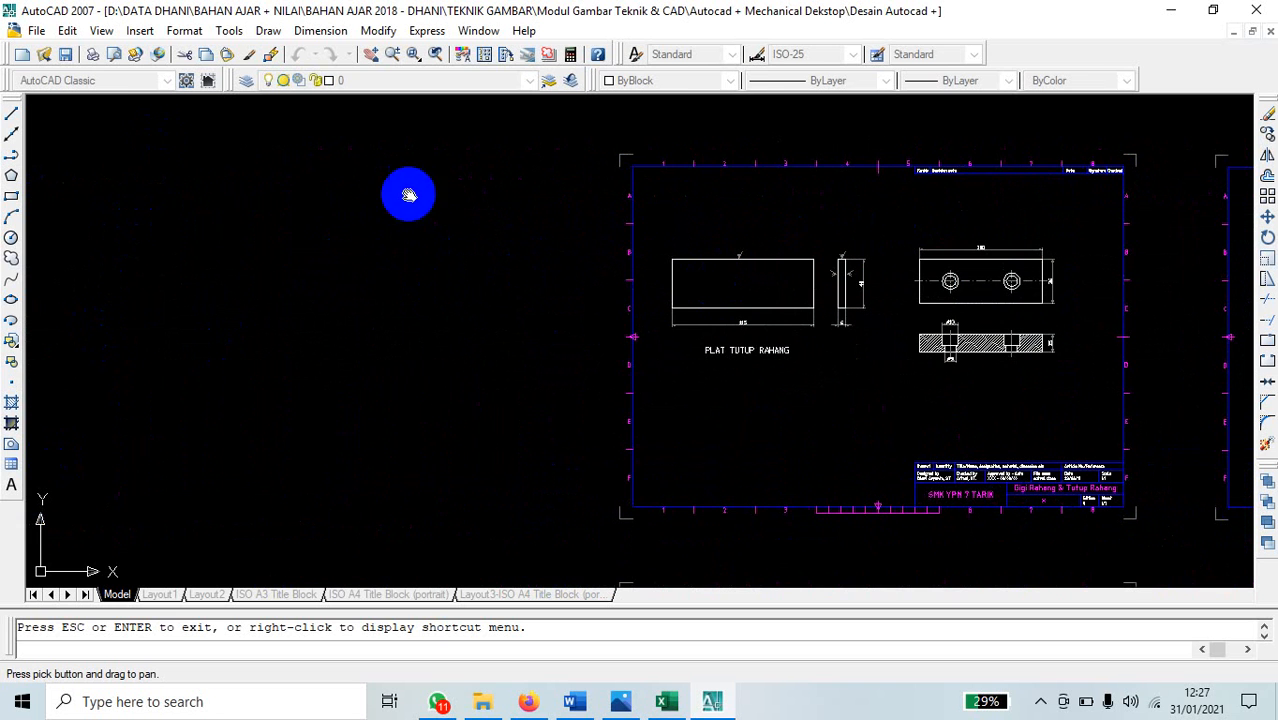
drag(542, 288, 743, 275)
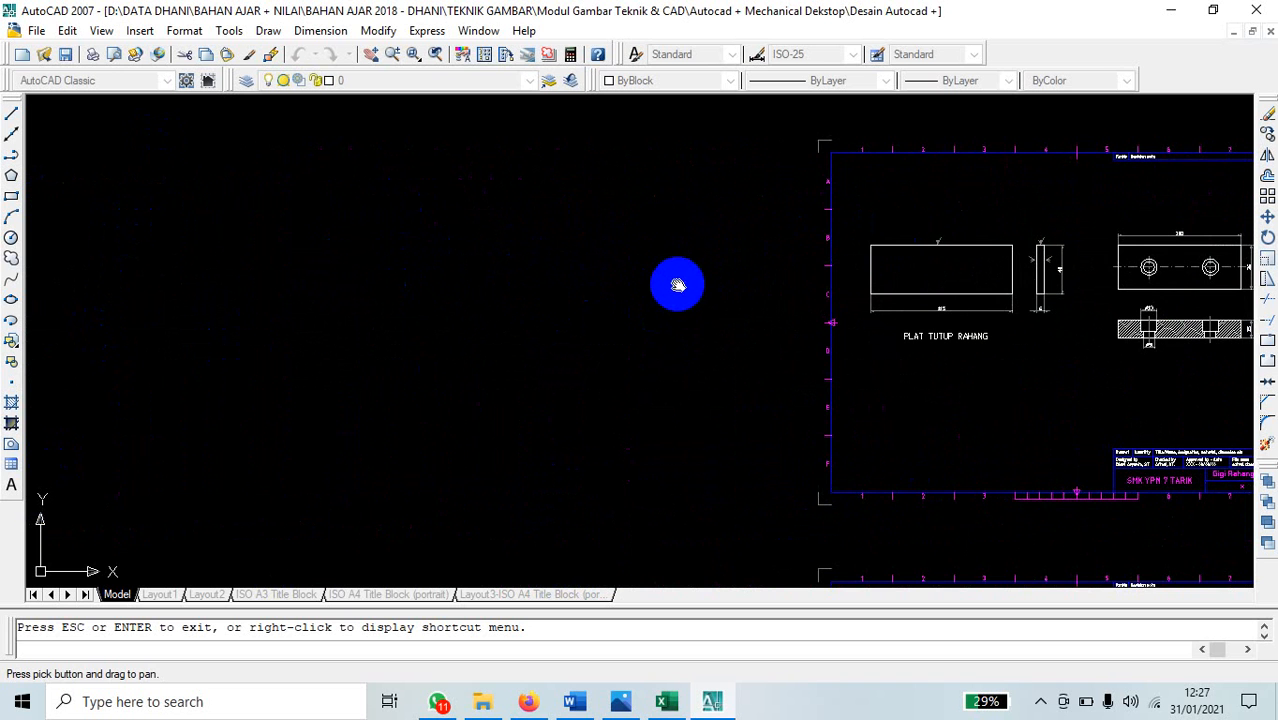
scroll(678, 285, down, 5)
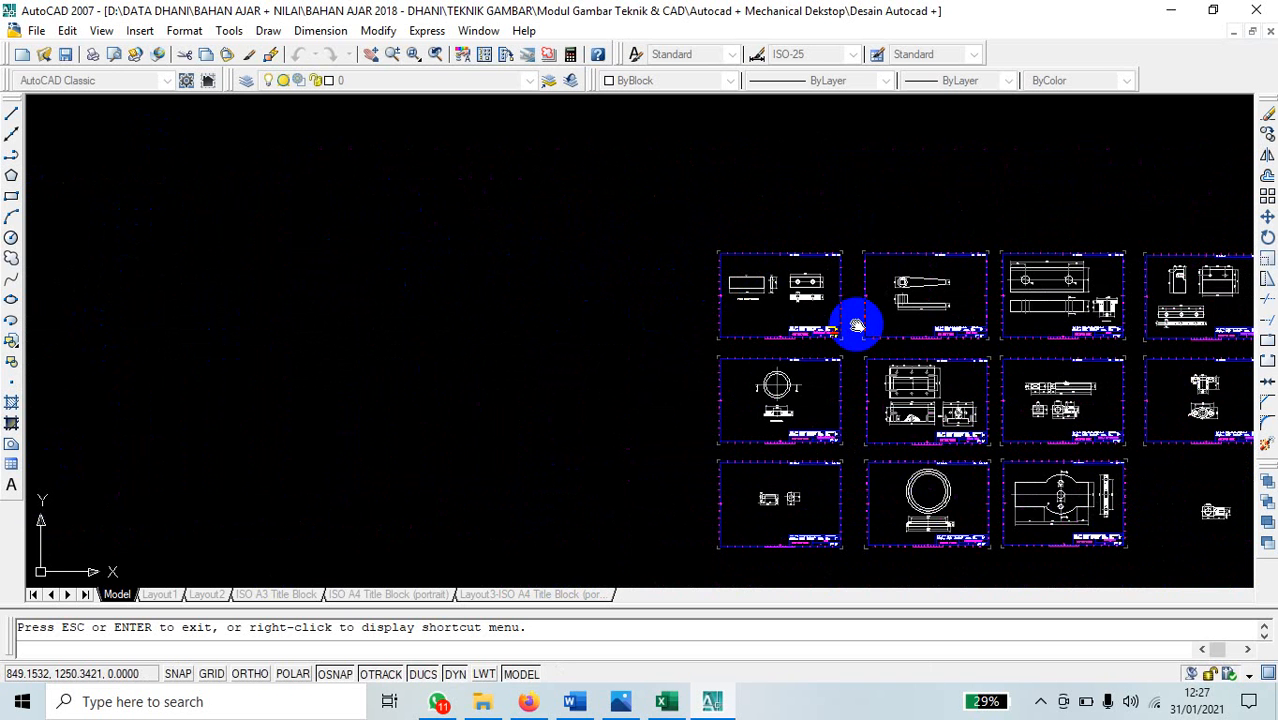
drag(856, 322, 636, 266)
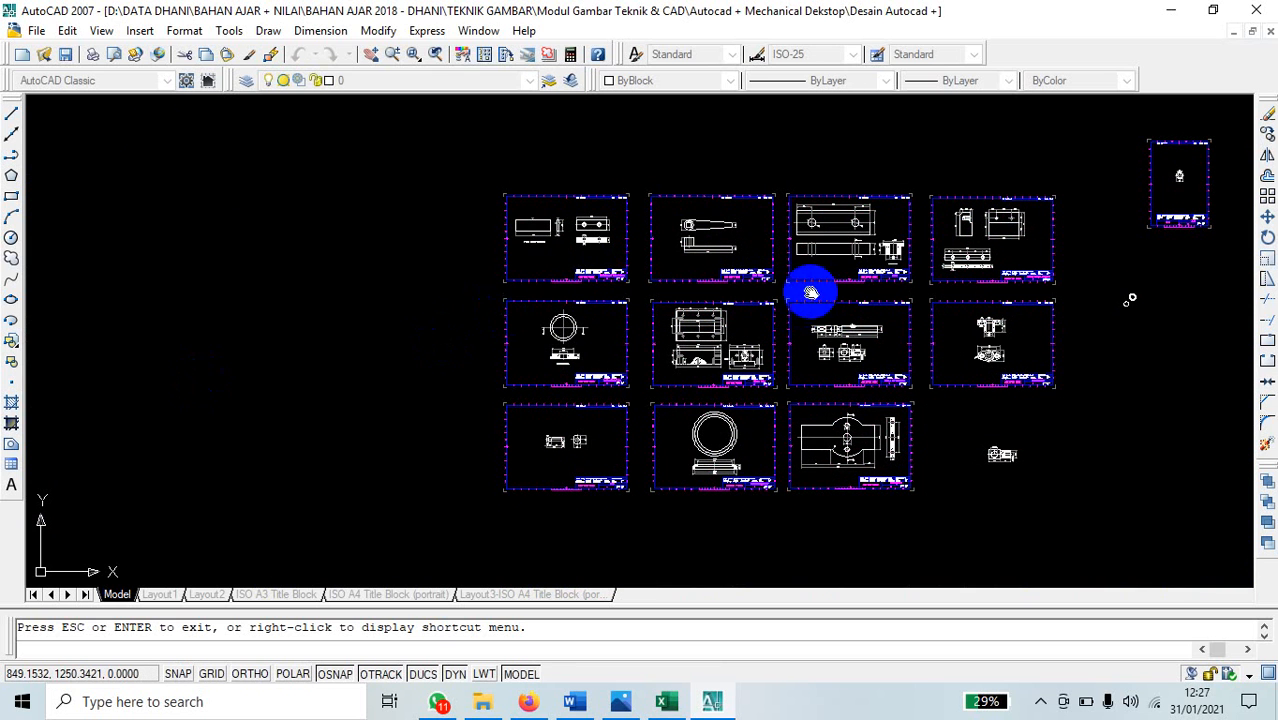
right_click(416, 218)
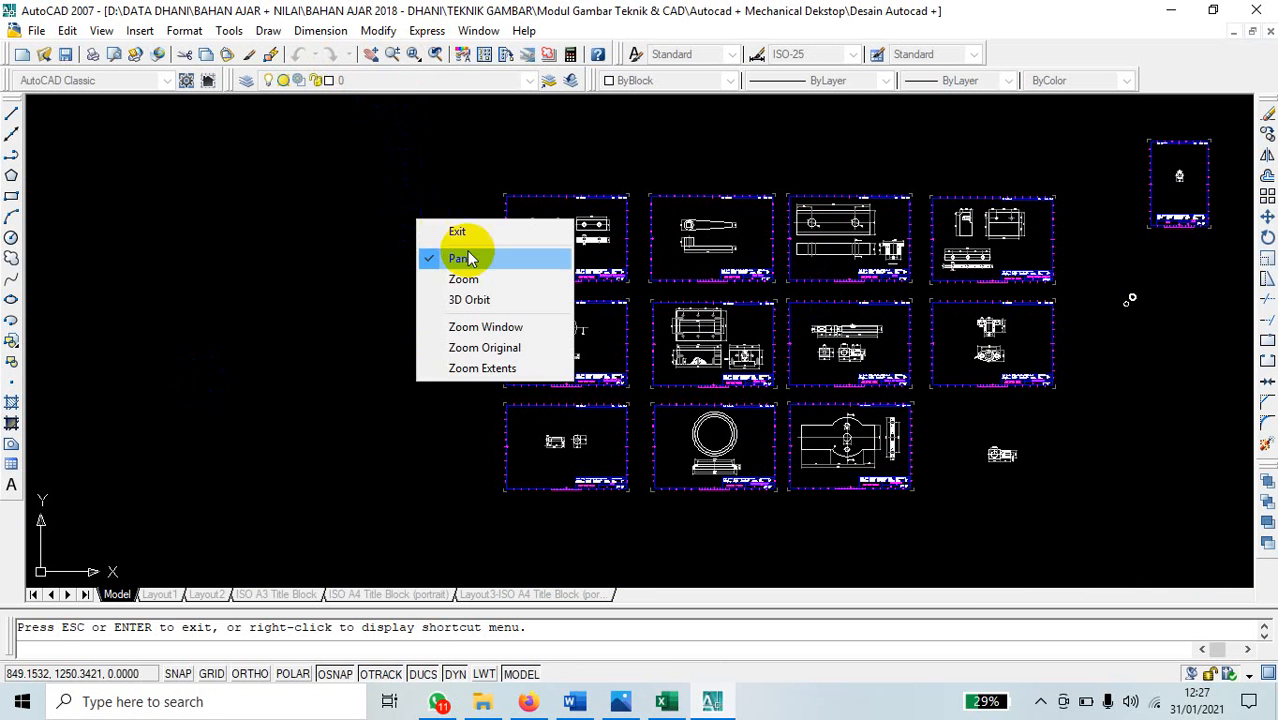
click(462, 226)
scroll(666, 226, up, 2)
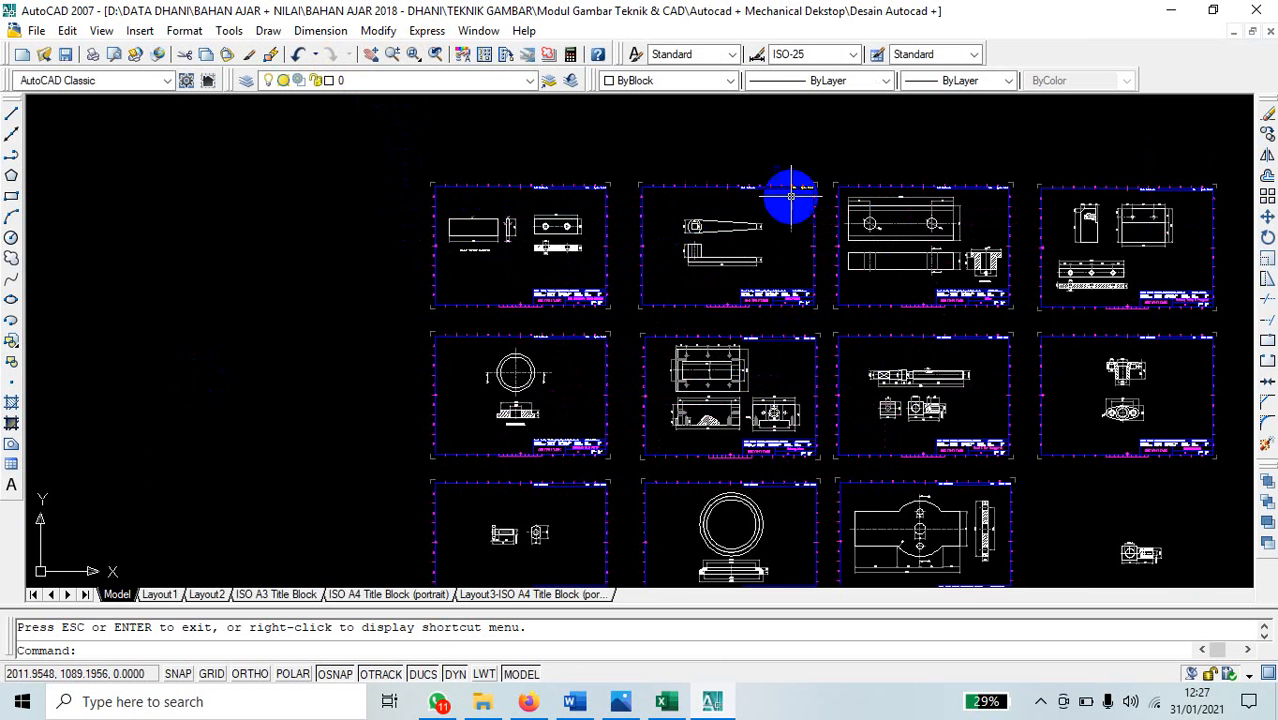
Look over the Ragum part sheets once more and close the drawing without saving changes.
middle_drag(790, 194, 571, 205)
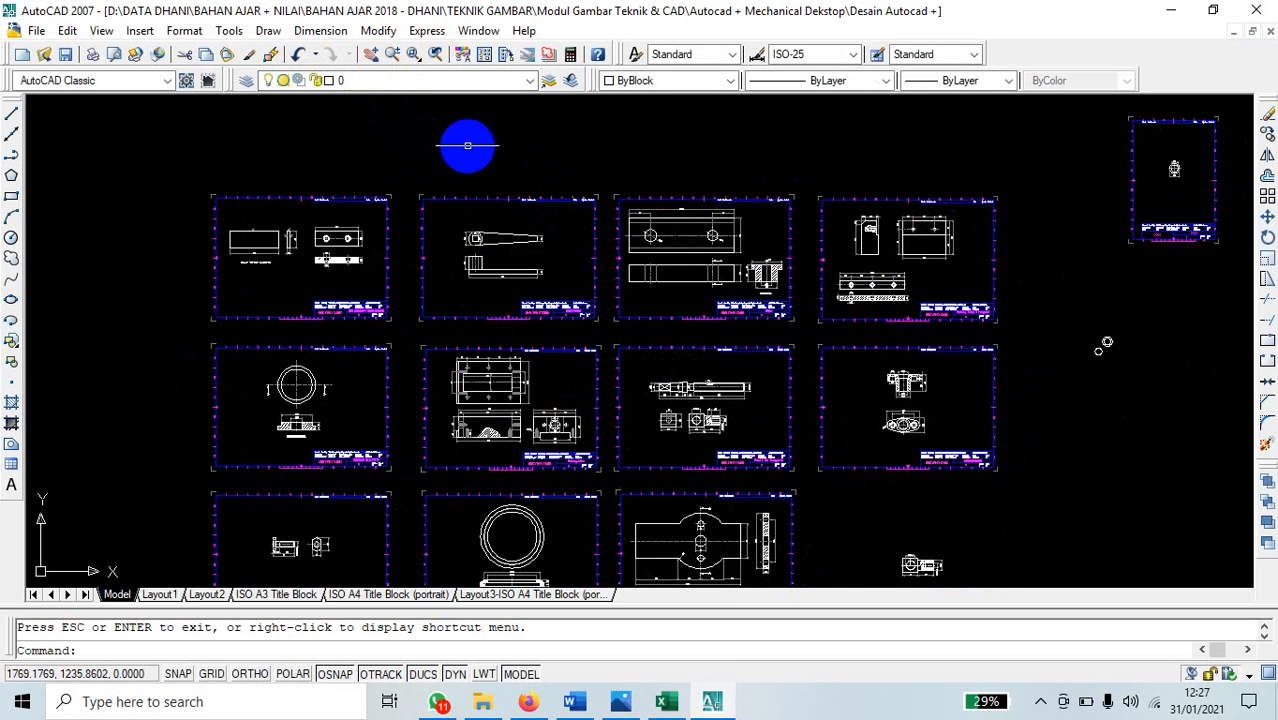
mouse_move(468, 145)
mouse_down()
mouse_move(699, 128)
mouse_move(476, 128)
mouse_move(782, 160)
mouse_move(585, 180)
mouse_move(476, 171)
mouse_move(460, 100)
mouse_up()
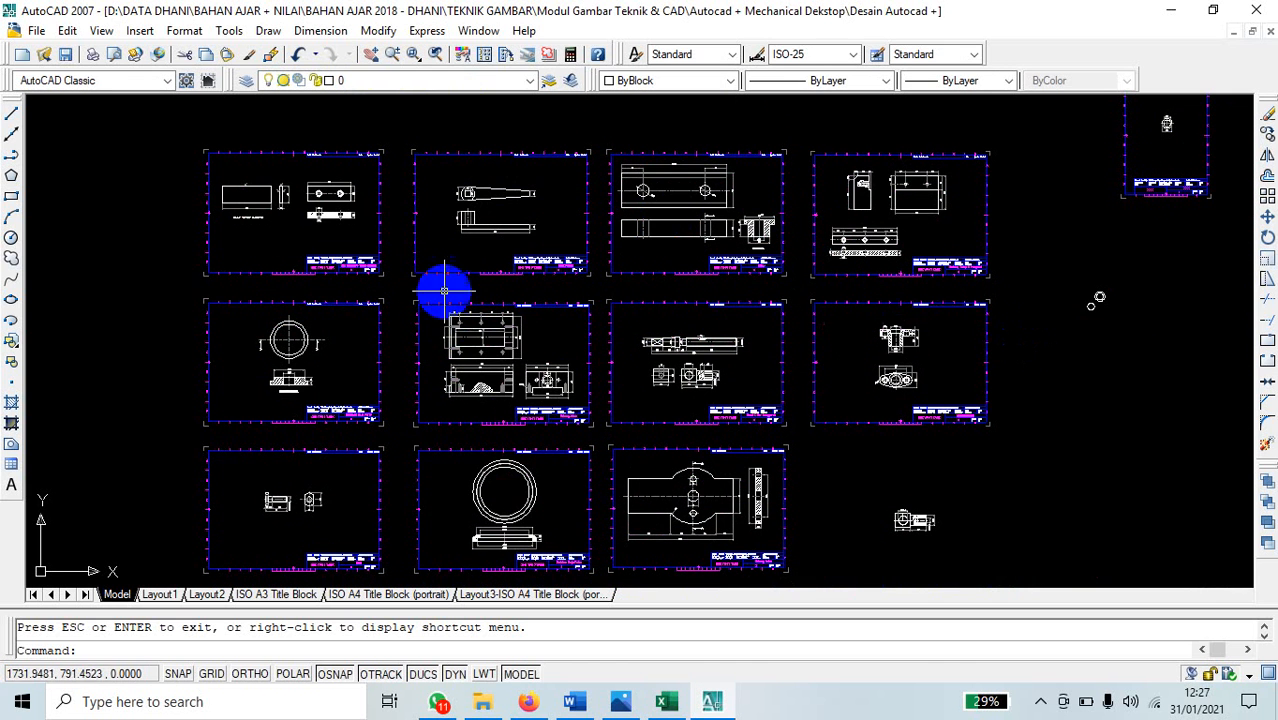
mouse_move(448, 322)
mouse_down()
mouse_move(620, 325)
mouse_move(613, 300)
mouse_move(422, 180)
mouse_move(419, 128)
mouse_move(57, 82)
mouse_up()
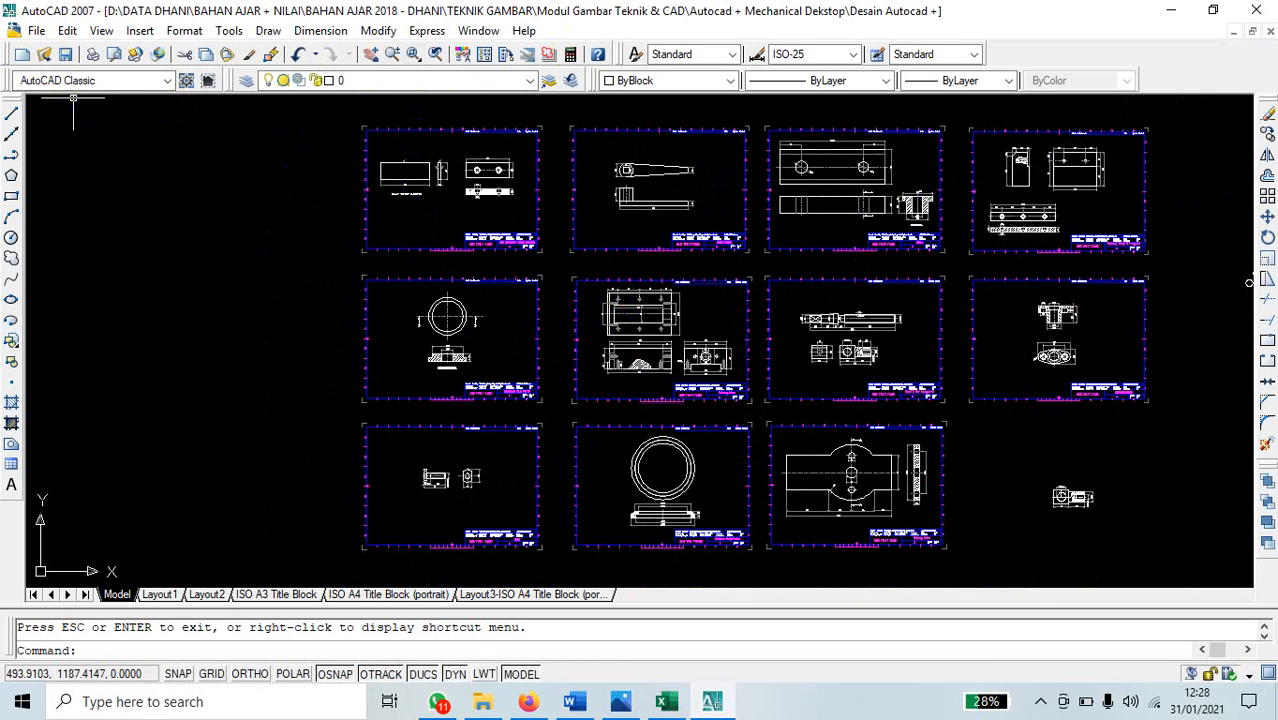
click(1270, 33)
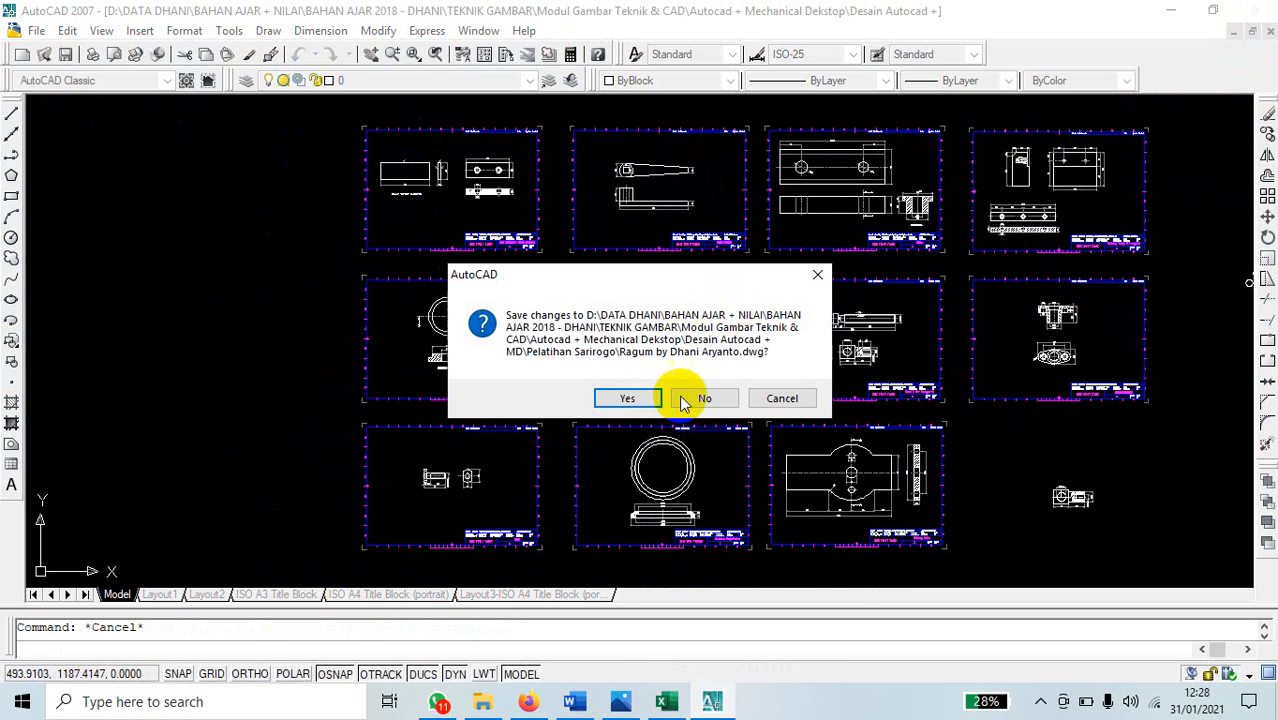
click(730, 400)
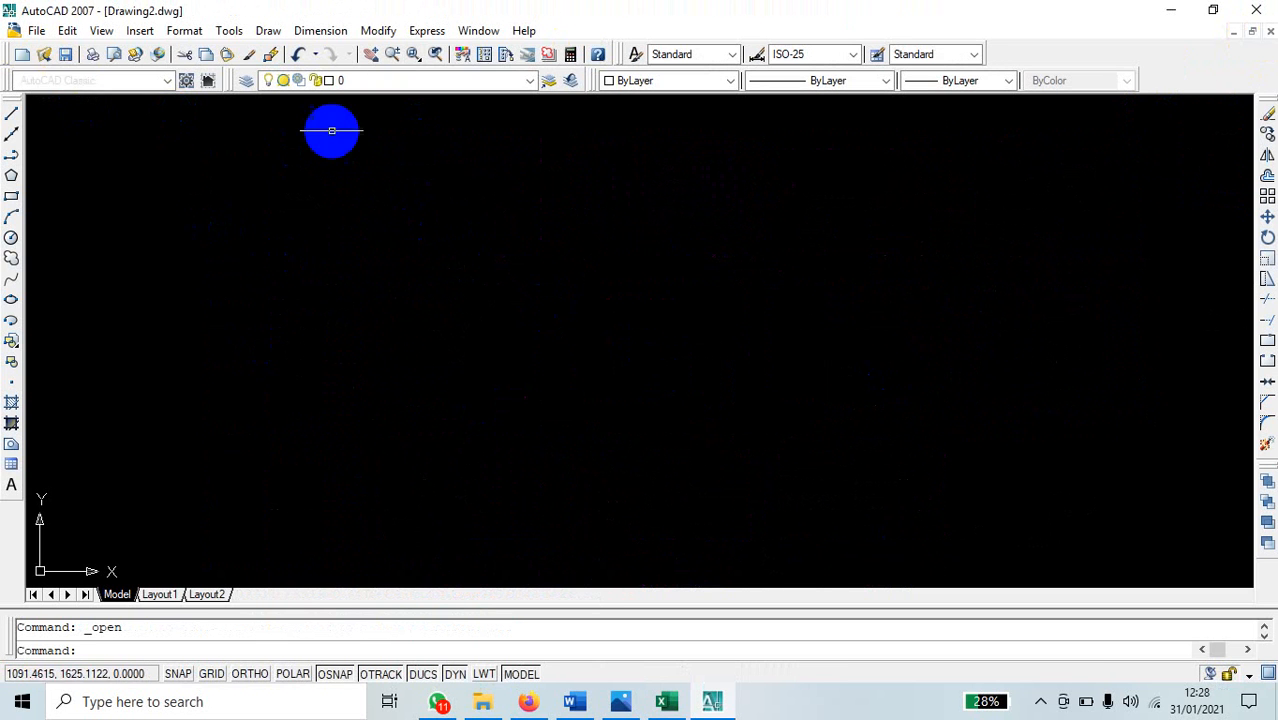
Create a new drawing from the acadiso template.
click(36, 30)
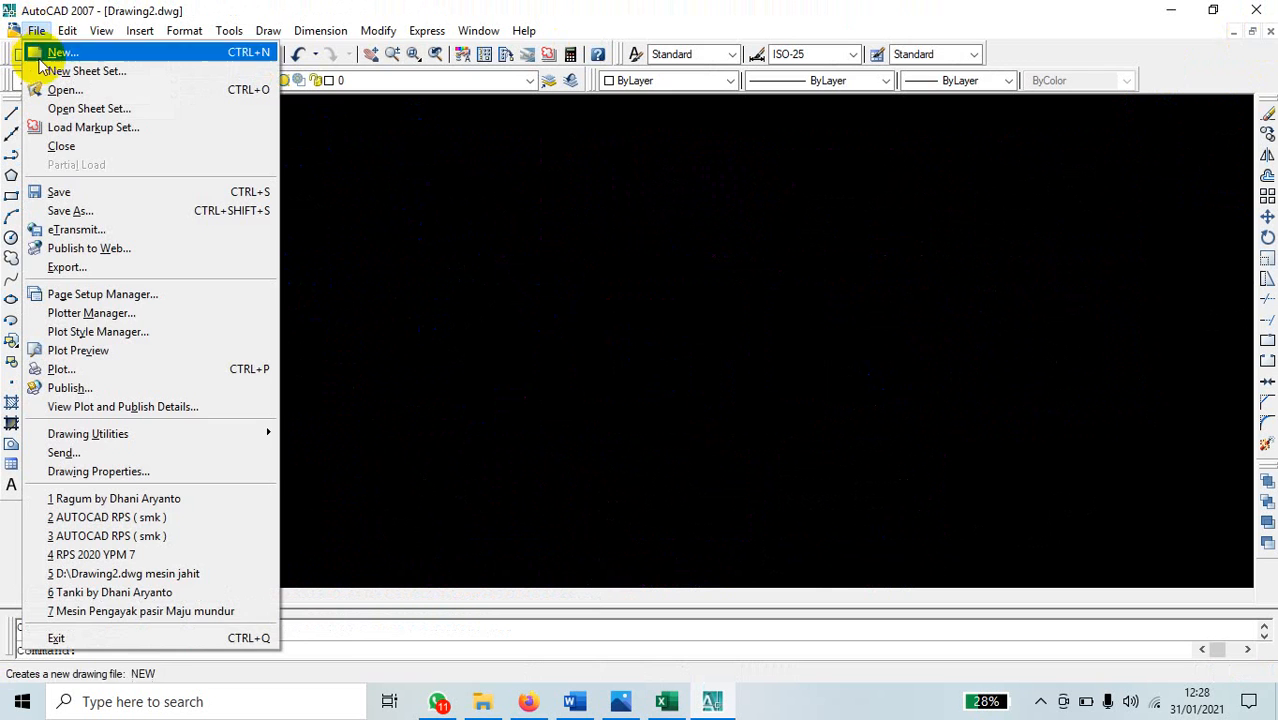
click(45, 58)
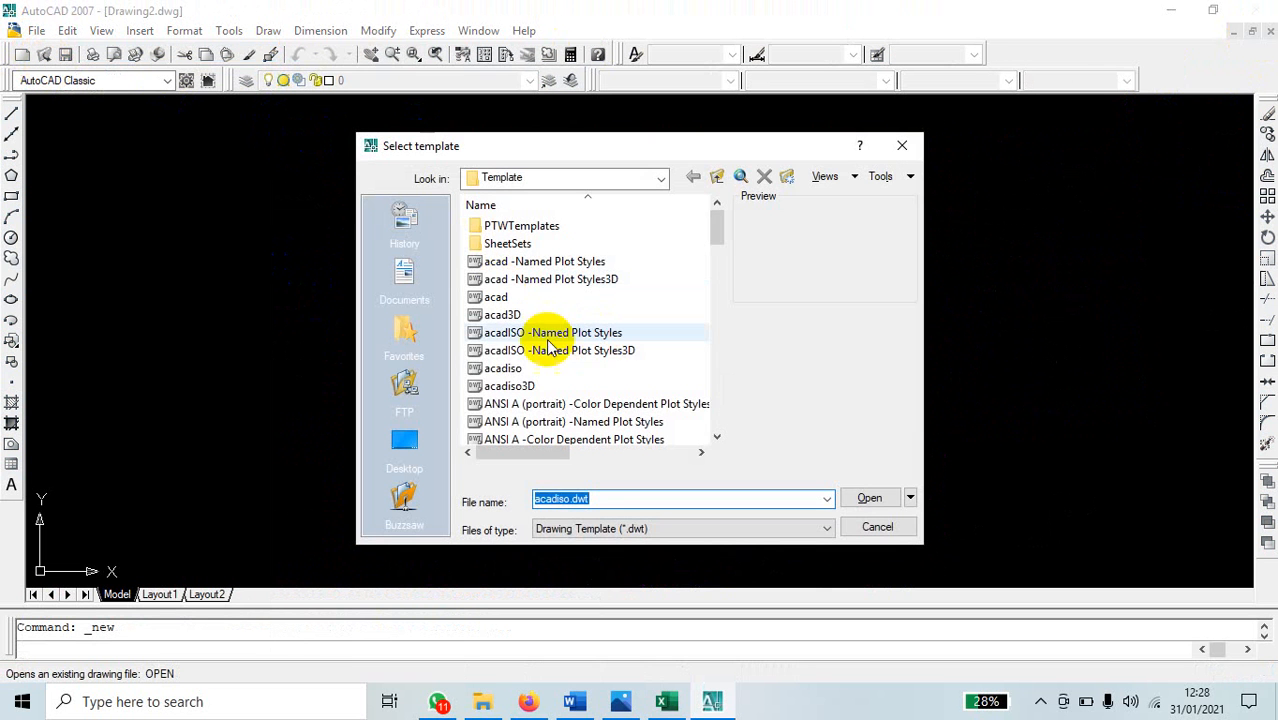
click(510, 368)
click(870, 499)
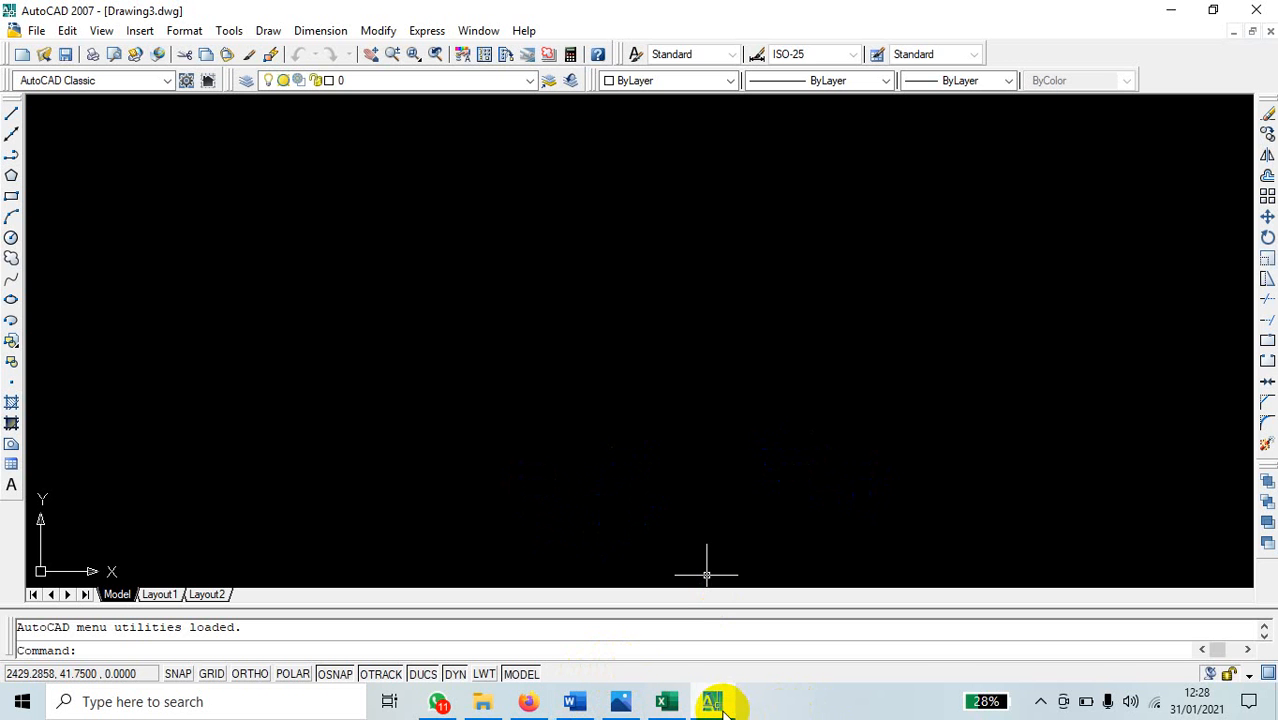
Switch to the class materials in Firefox, leave the FUNGSI PERINTAH DRAW document, and open the SISTIM KOORDINAT 2D document.
click(528, 701)
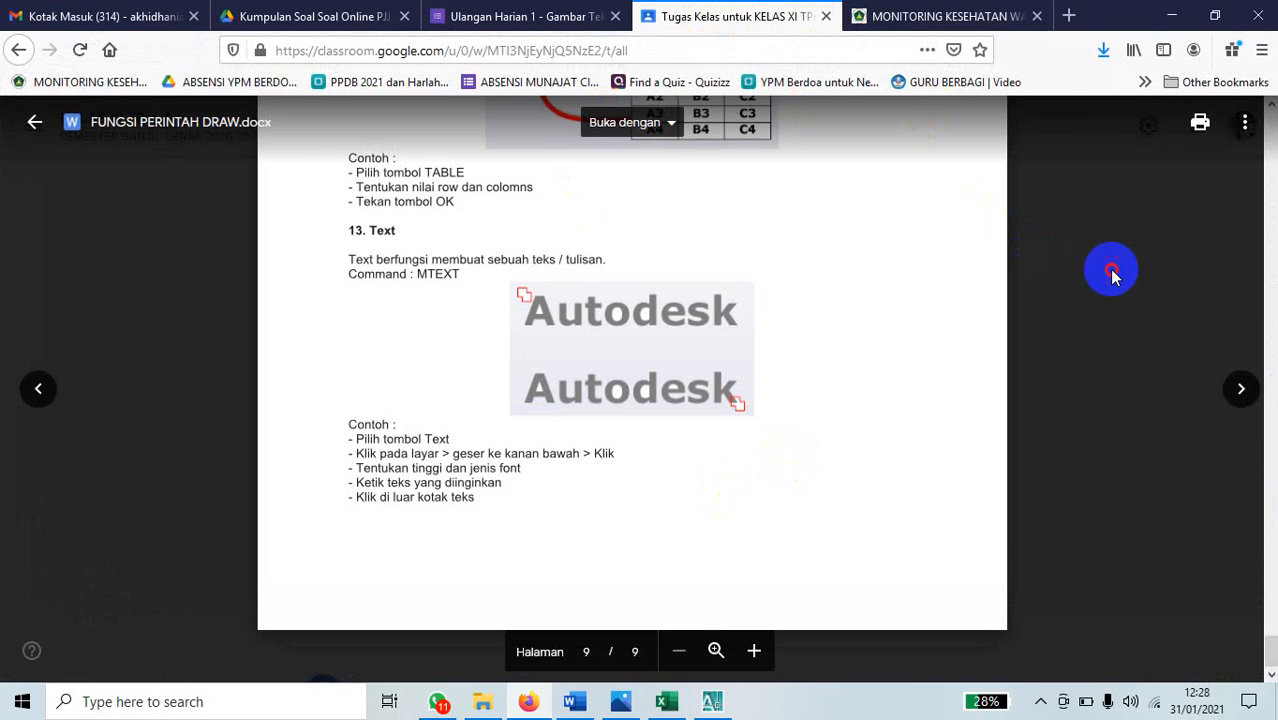
click(1080, 265)
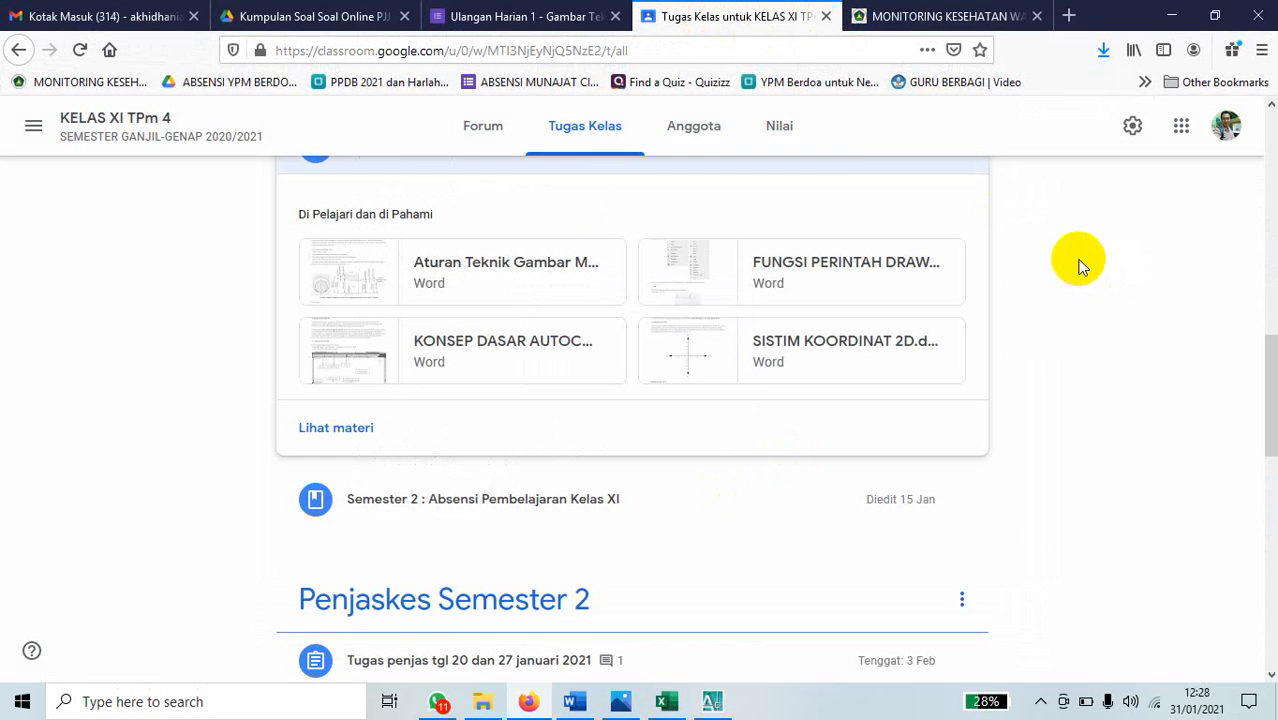
click(818, 263)
scroll(901, 400, down, 10)
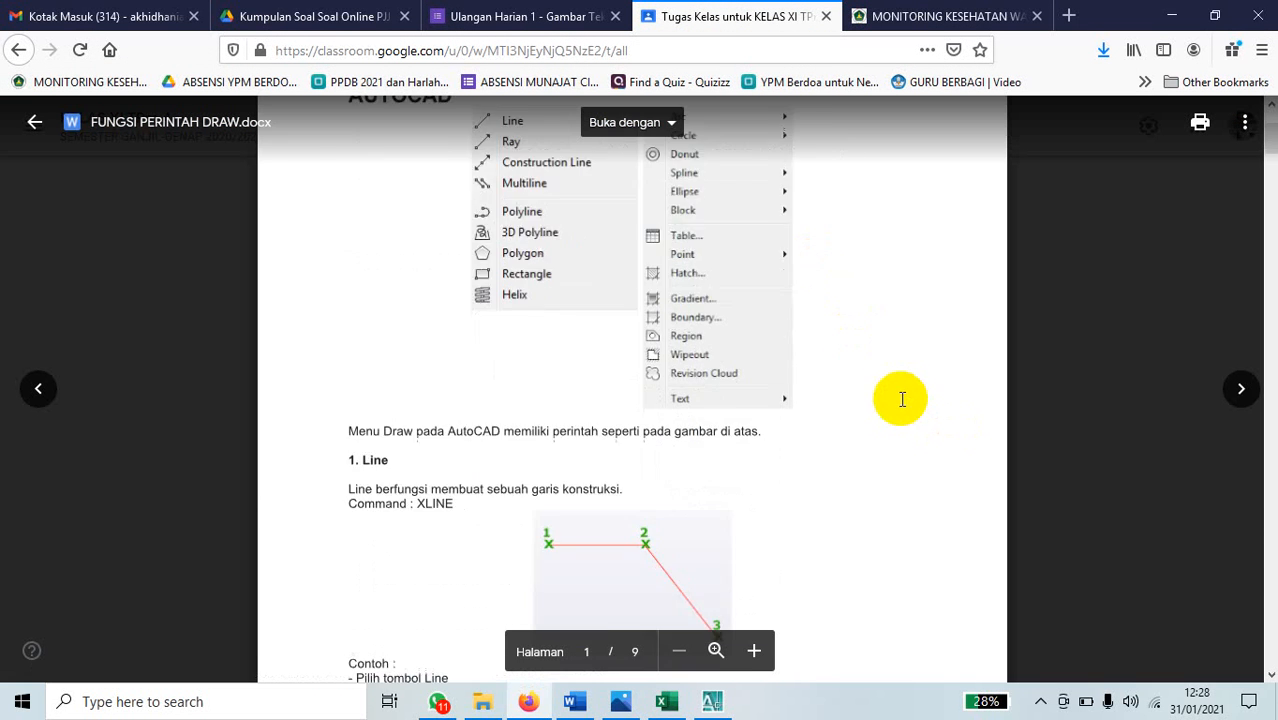
click(1030, 383)
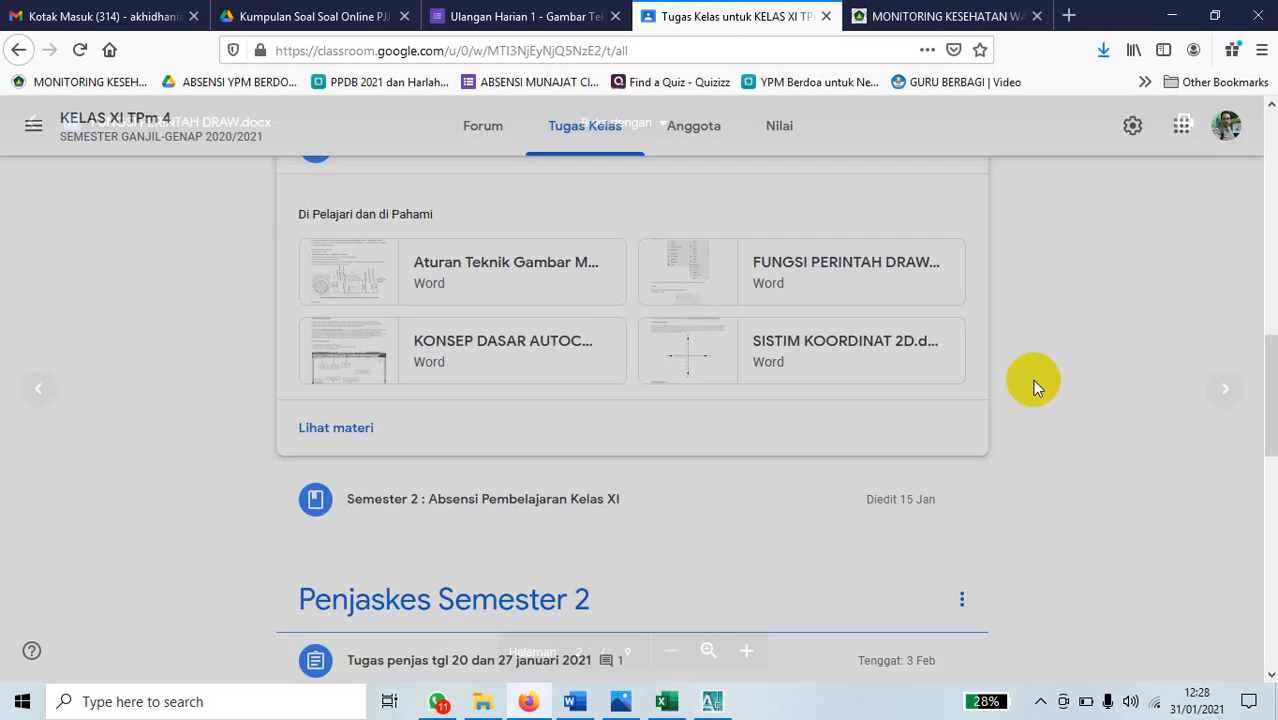
click(890, 342)
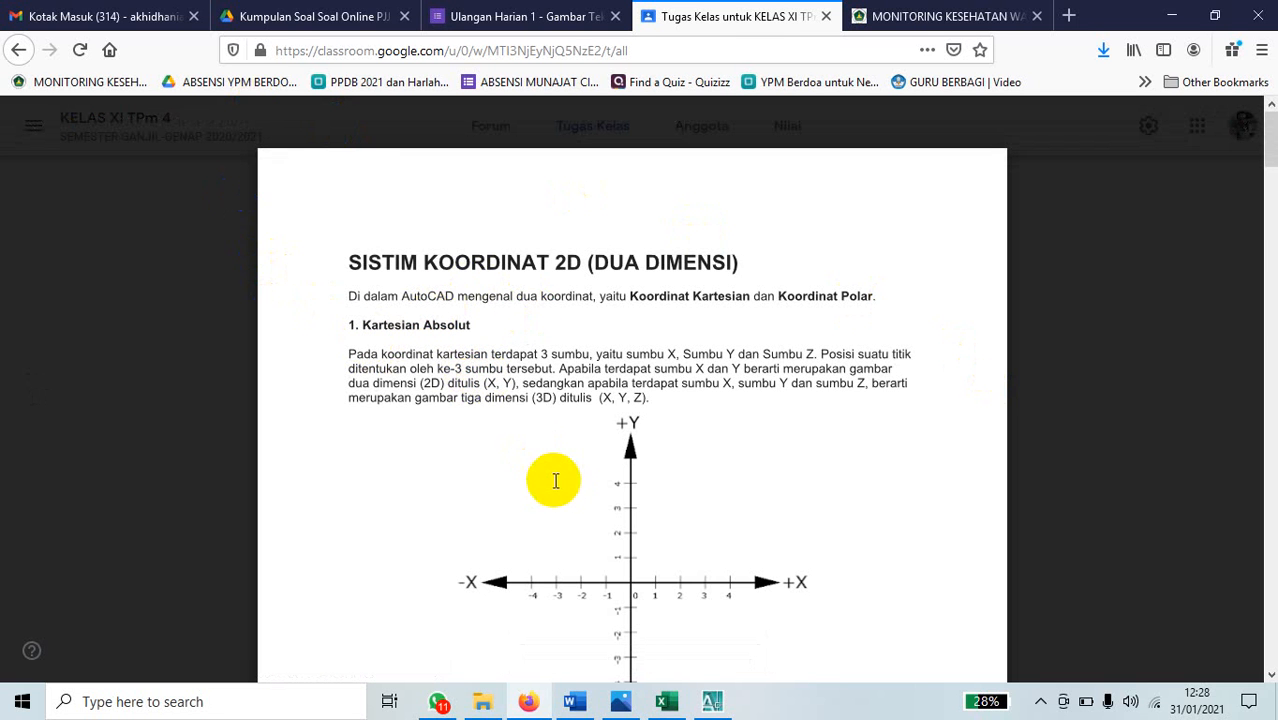
Read the Kartesian Absolut, Polar Absolut and Kartesian Relatif sections, including their axis diagrams and general input forms.
scroll(553, 478, down, 1)
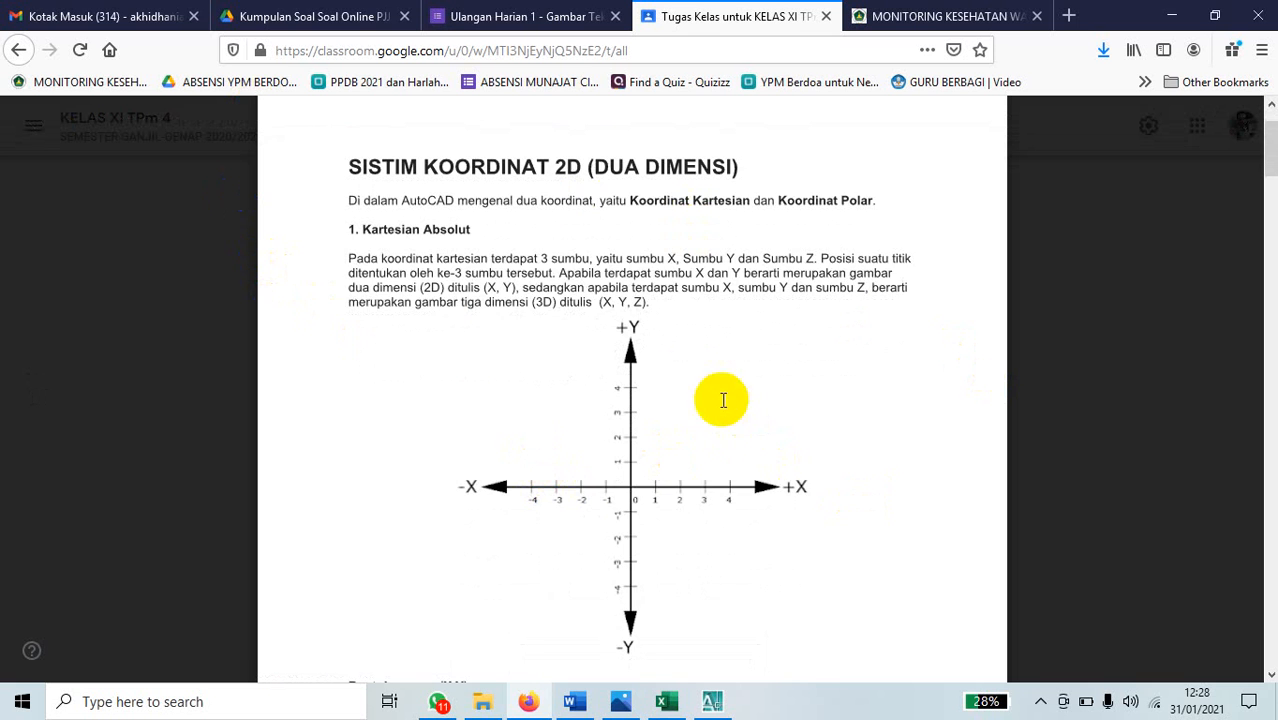
scroll(685, 375, down, 4)
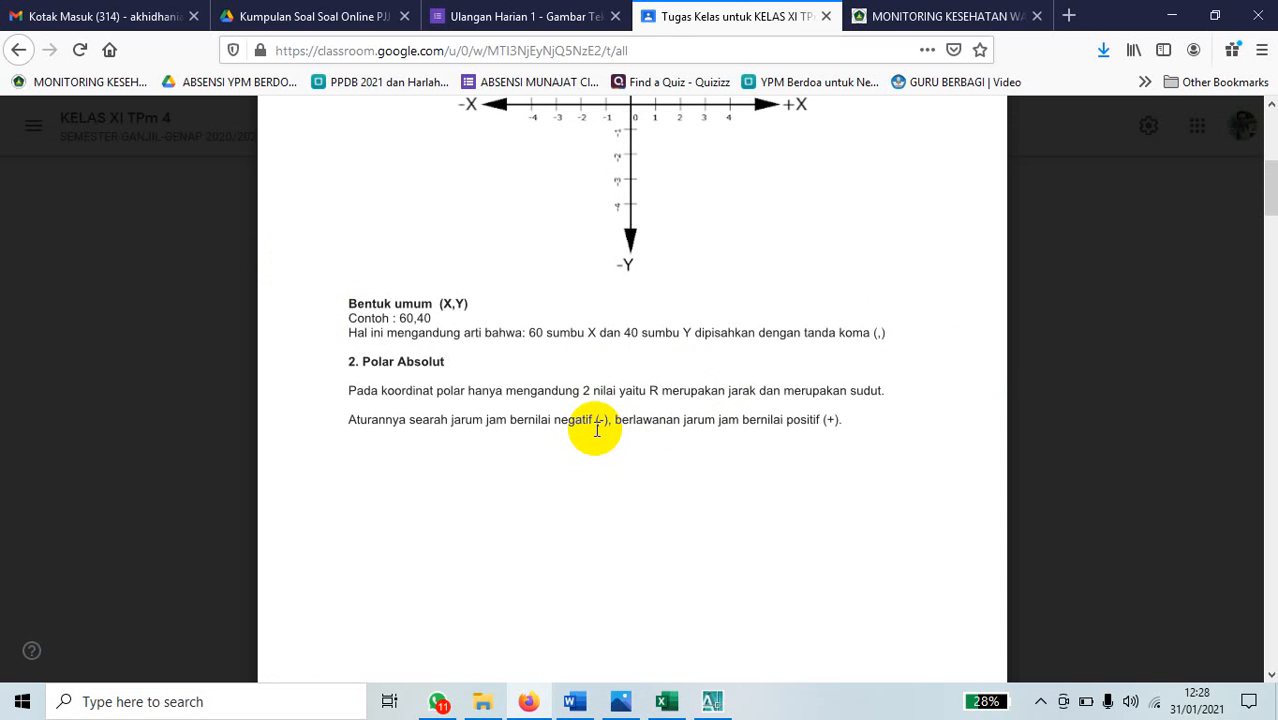
scroll(595, 429, down, 6)
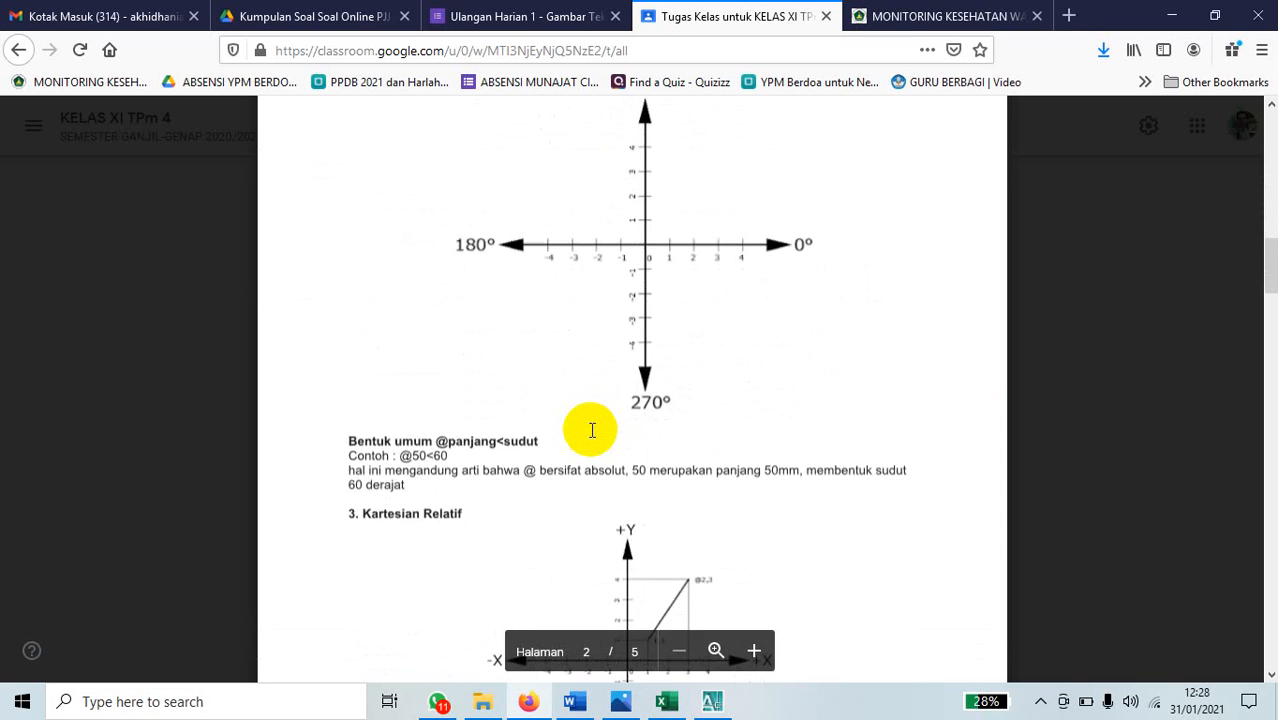
scroll(592, 430, down, 4)
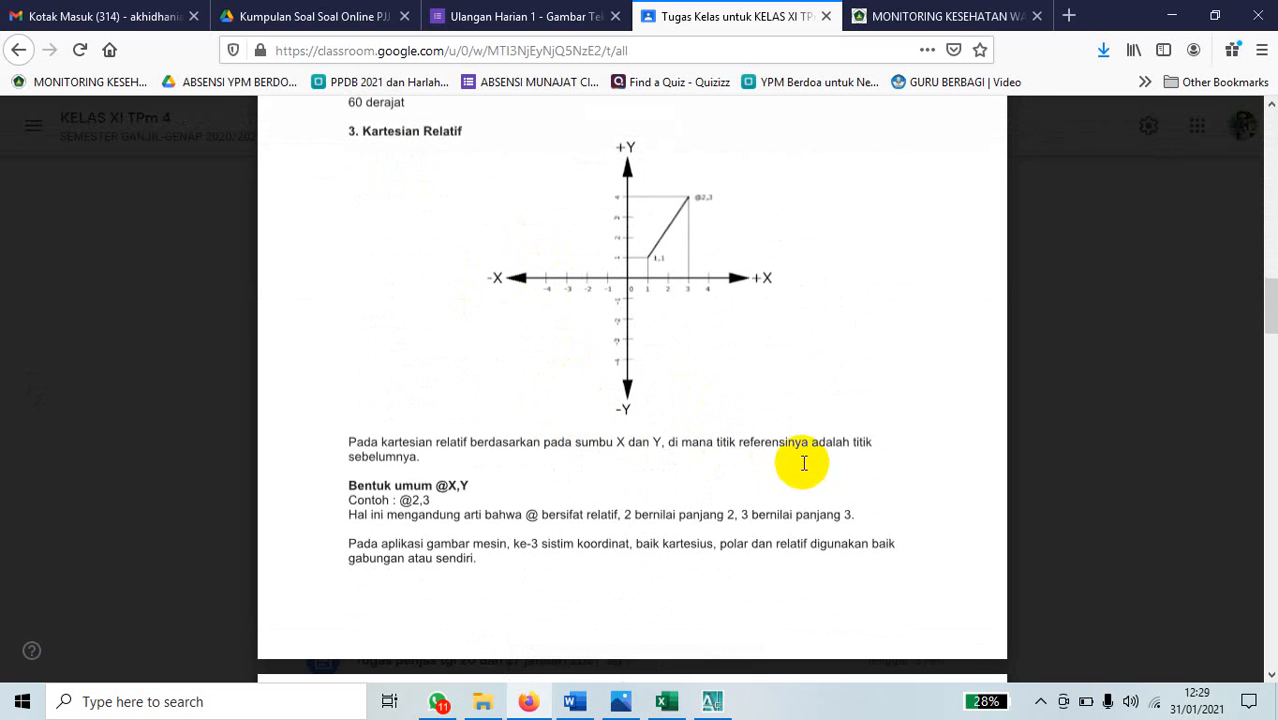
Read the Polar Relatif section and look over the rectangle in Contoh 1 and the triangle in Contoh 2.
scroll(803, 463, down, 5)
scroll(789, 476, down, 2)
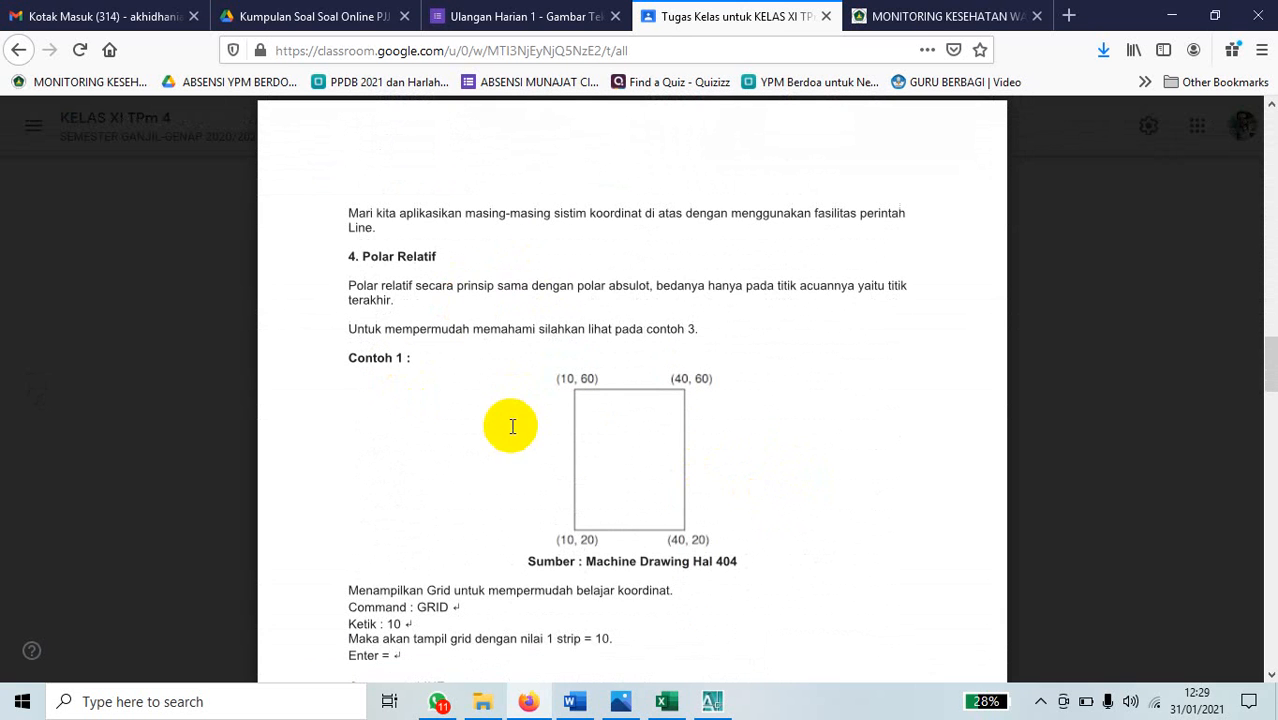
scroll(500, 425, down, 2)
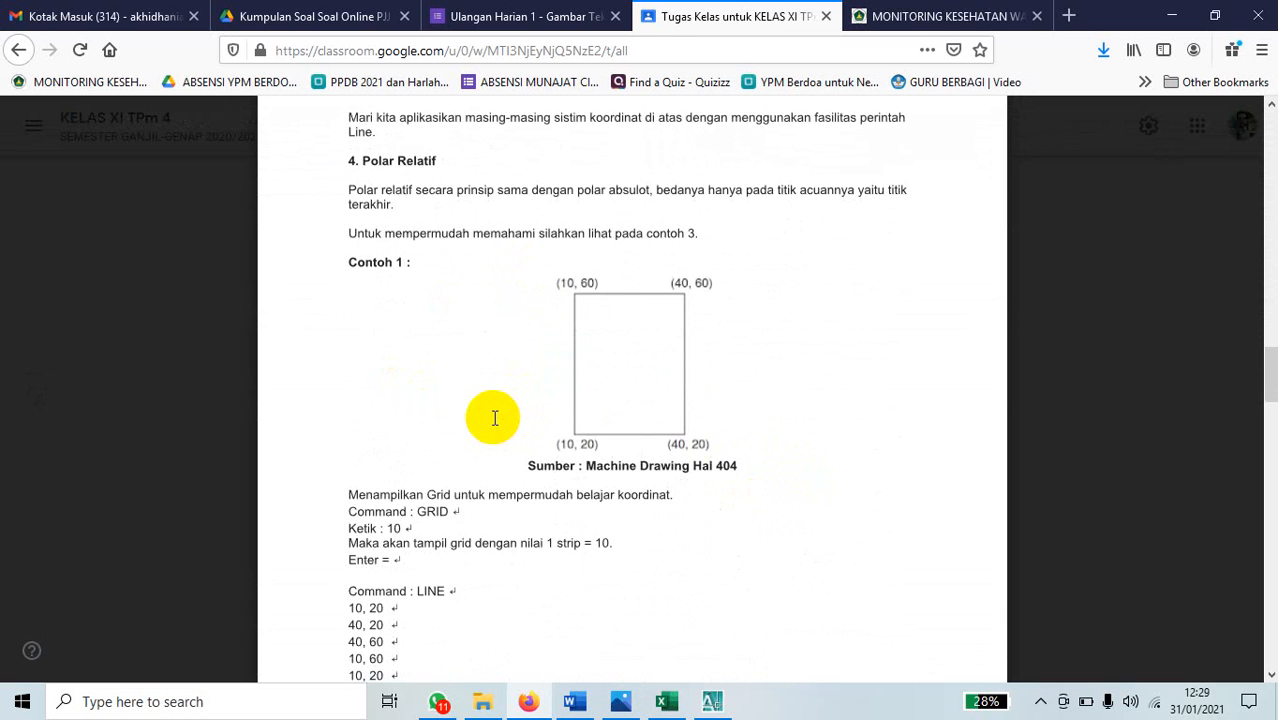
scroll(494, 418, up, 4)
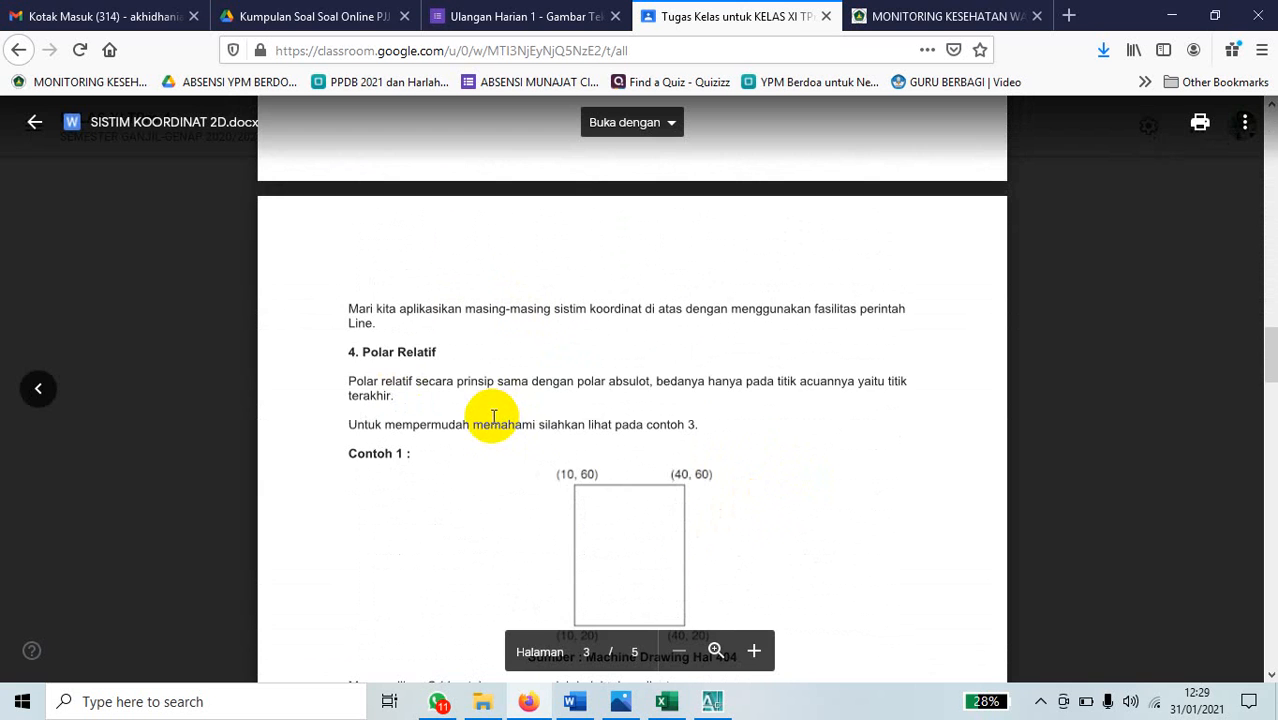
scroll(493, 418, down, 10)
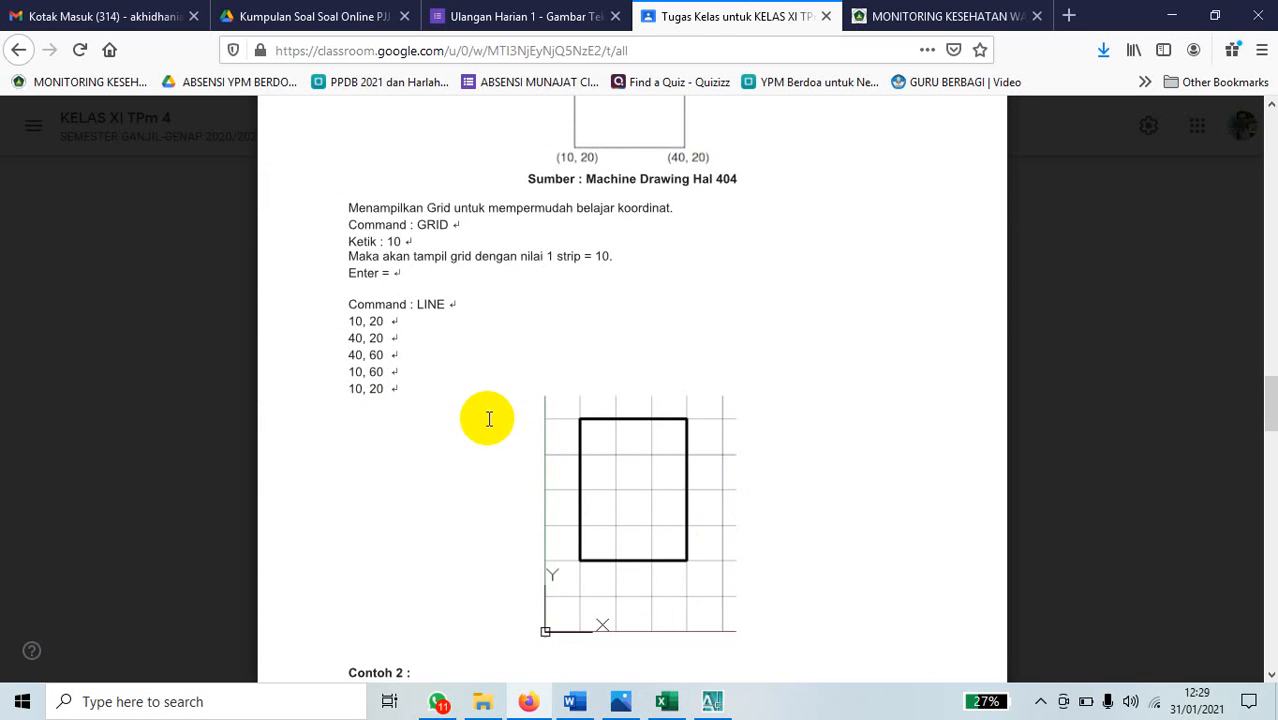
scroll(489, 418, down, 16)
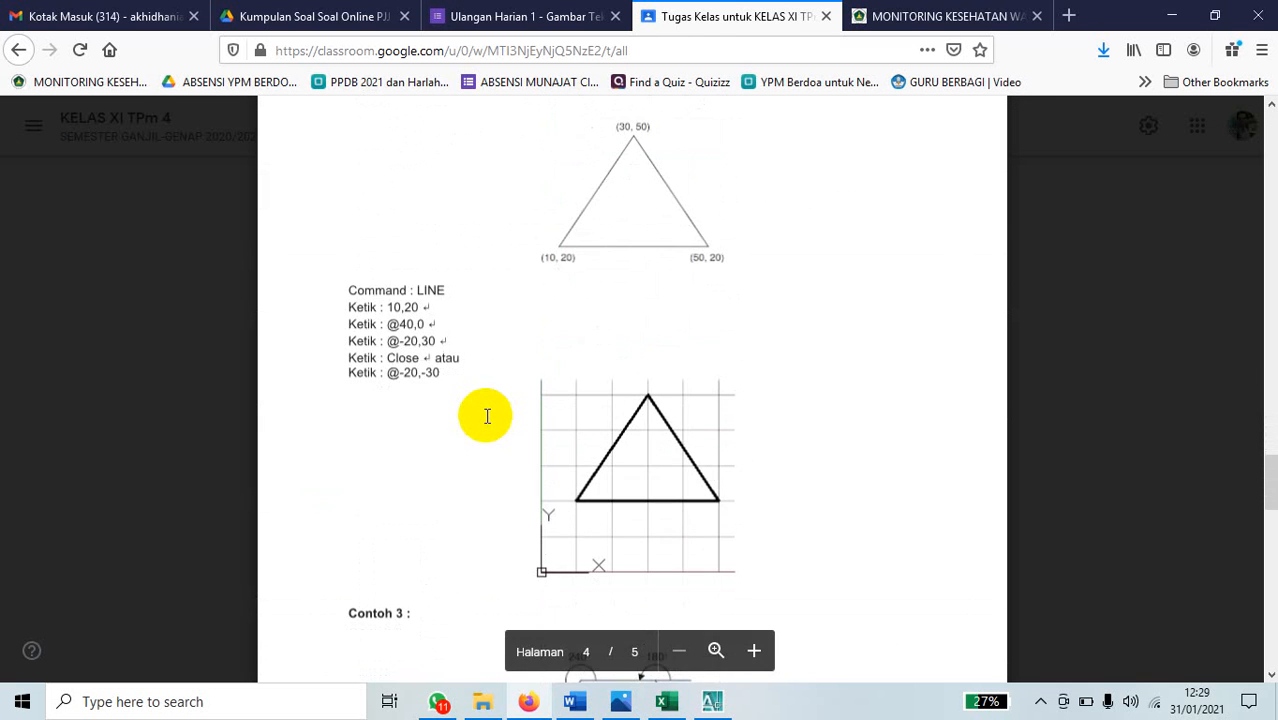
Go back through the coordinate sections to the beginning of the SISTIM KOORDINAT 2D document.
scroll(488, 414, up, 16)
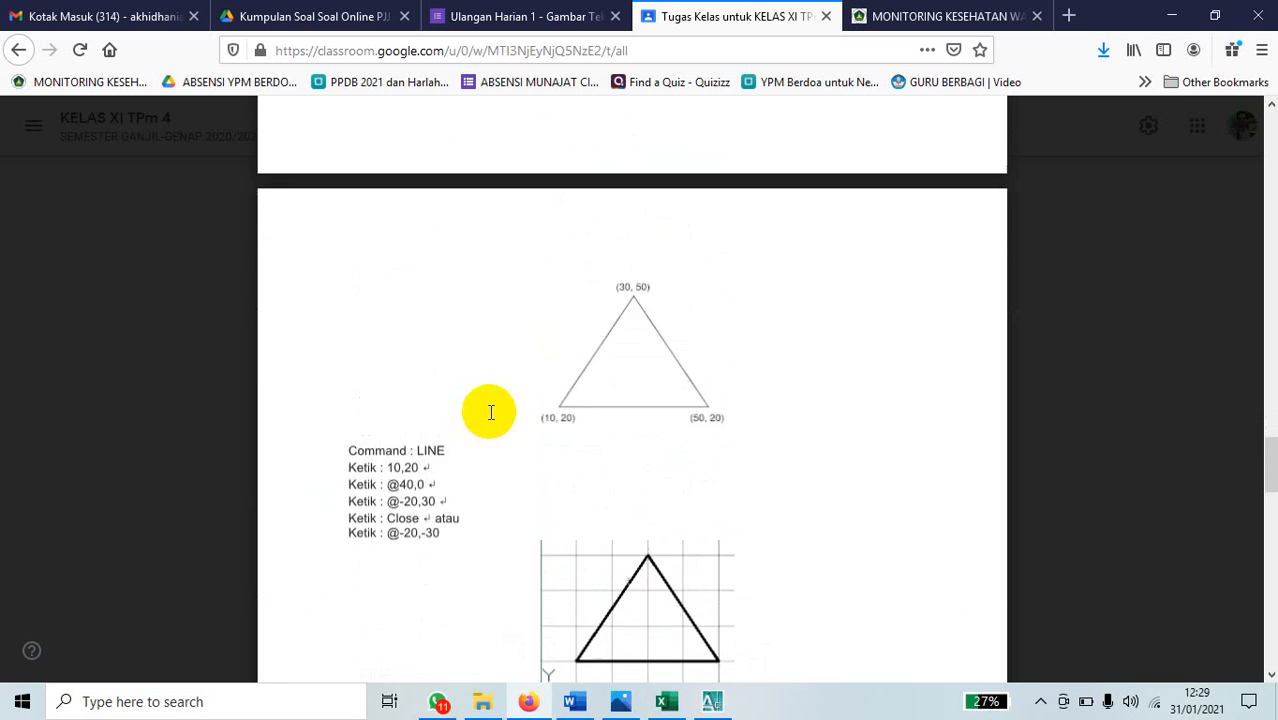
scroll(491, 409, up, 4)
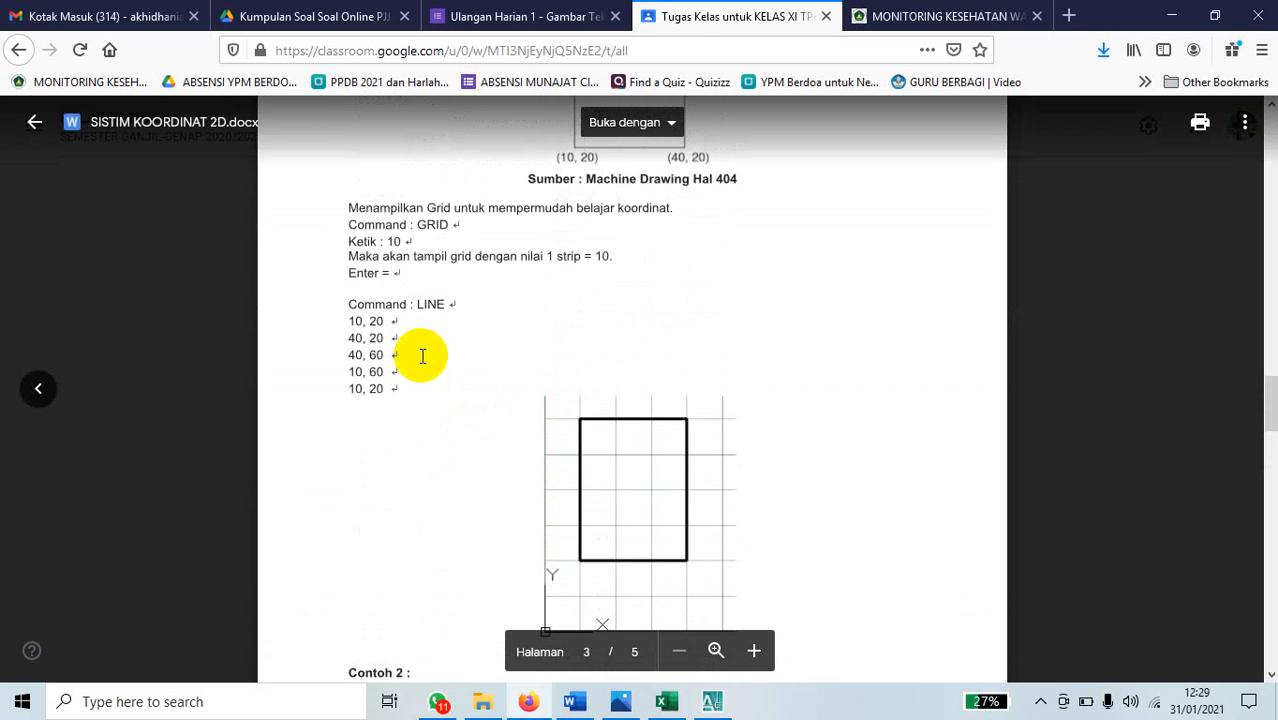
scroll(517, 435, up, 8)
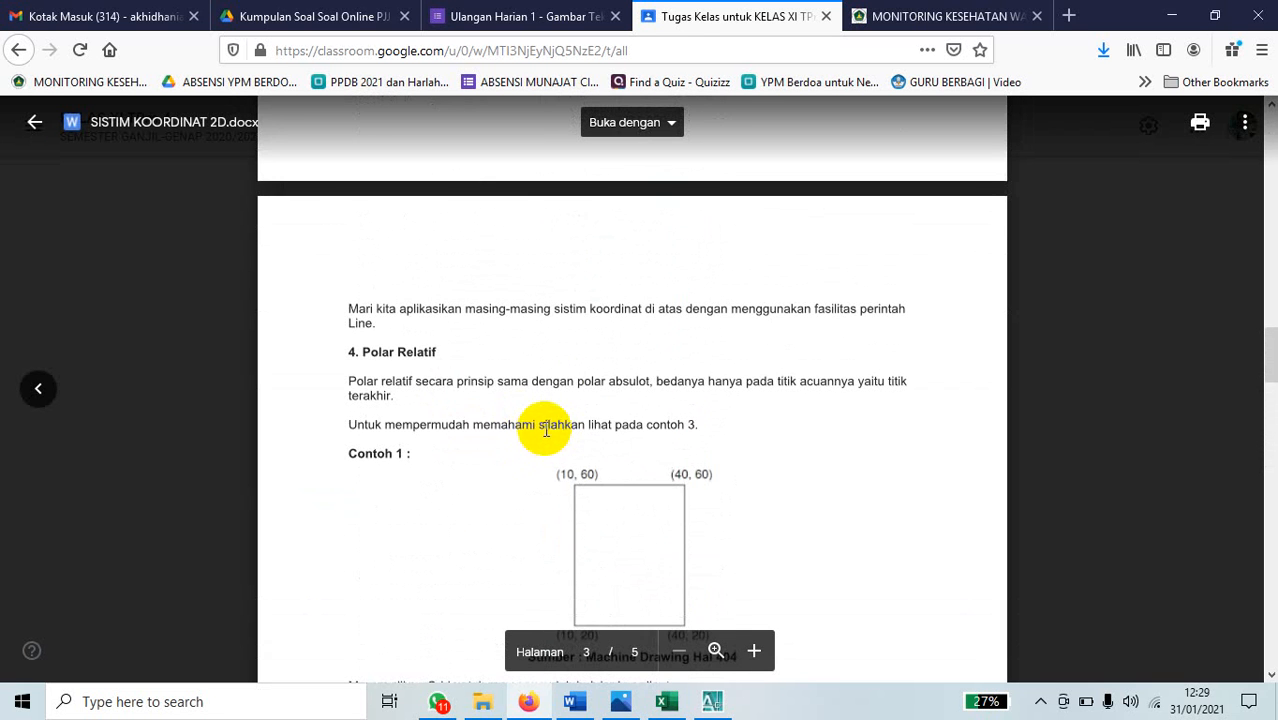
scroll(470, 381, up, 17)
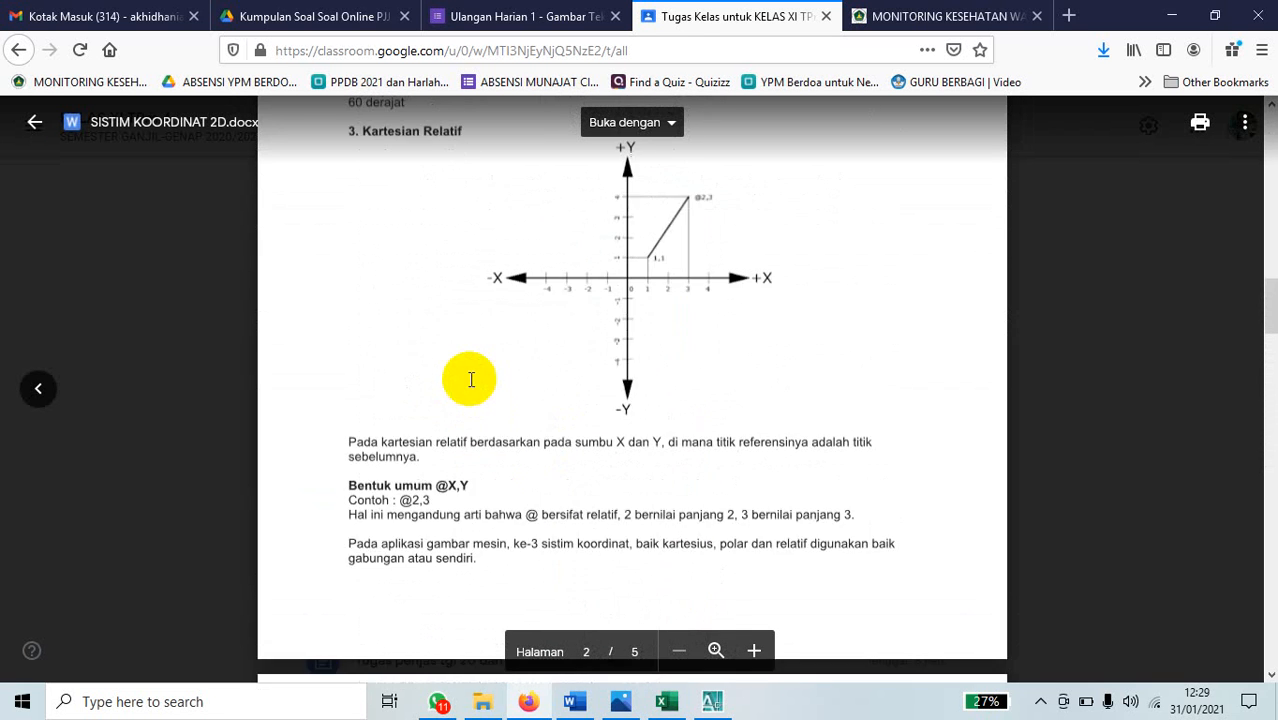
scroll(470, 371, up, 12)
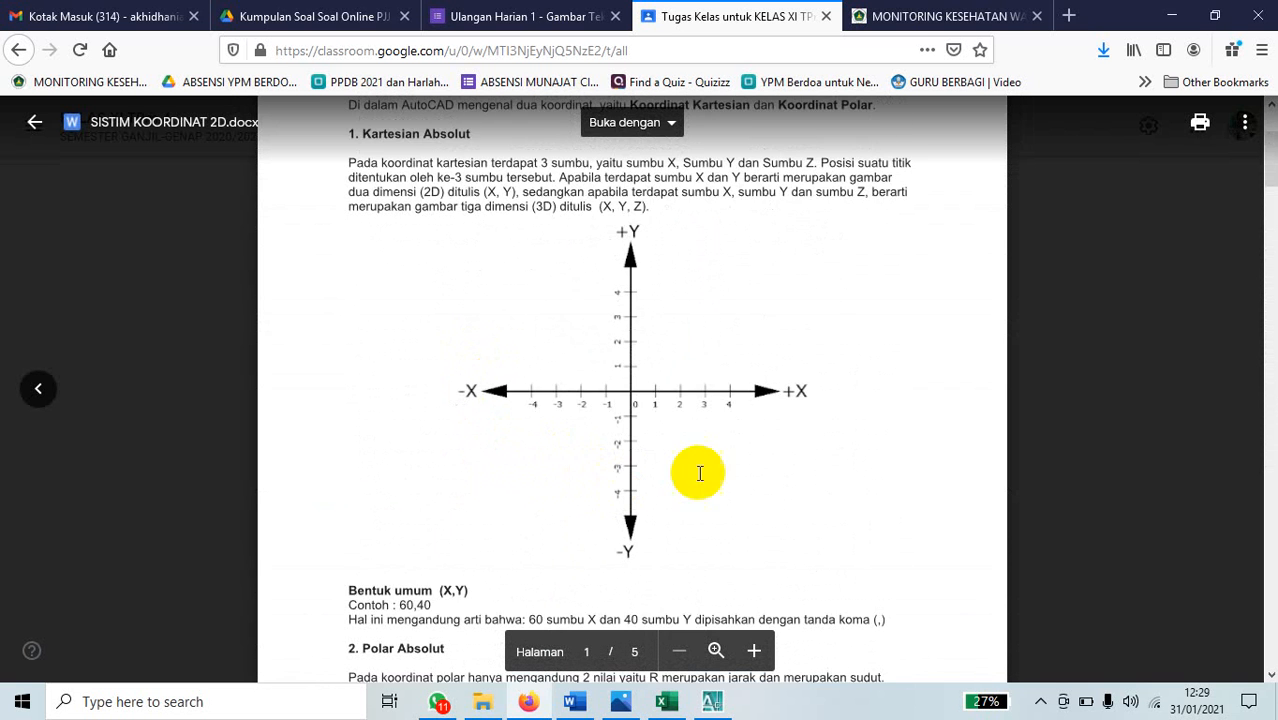
scroll(760, 450, up, 3)
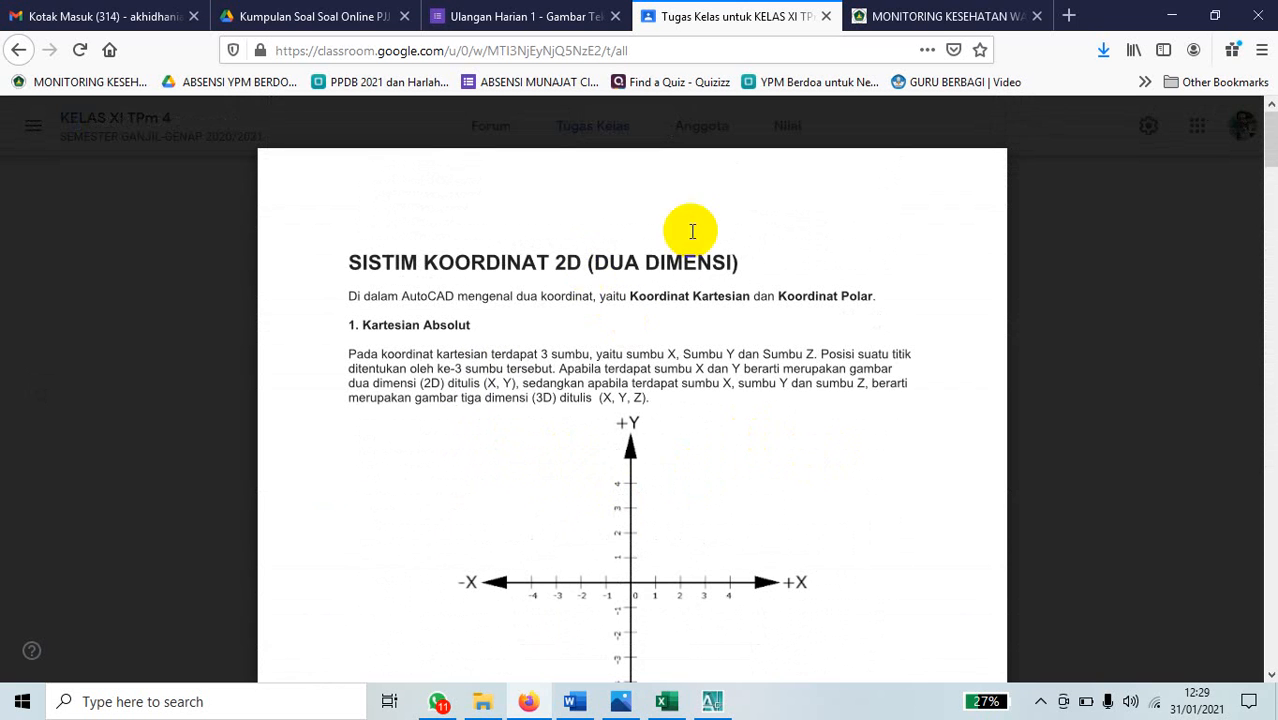
Examine the GRID and LINE coordinate entries for the rectangle, triangle and hexagon in Contoh 1 to 3, through the document's last page.
scroll(786, 462, down, 15)
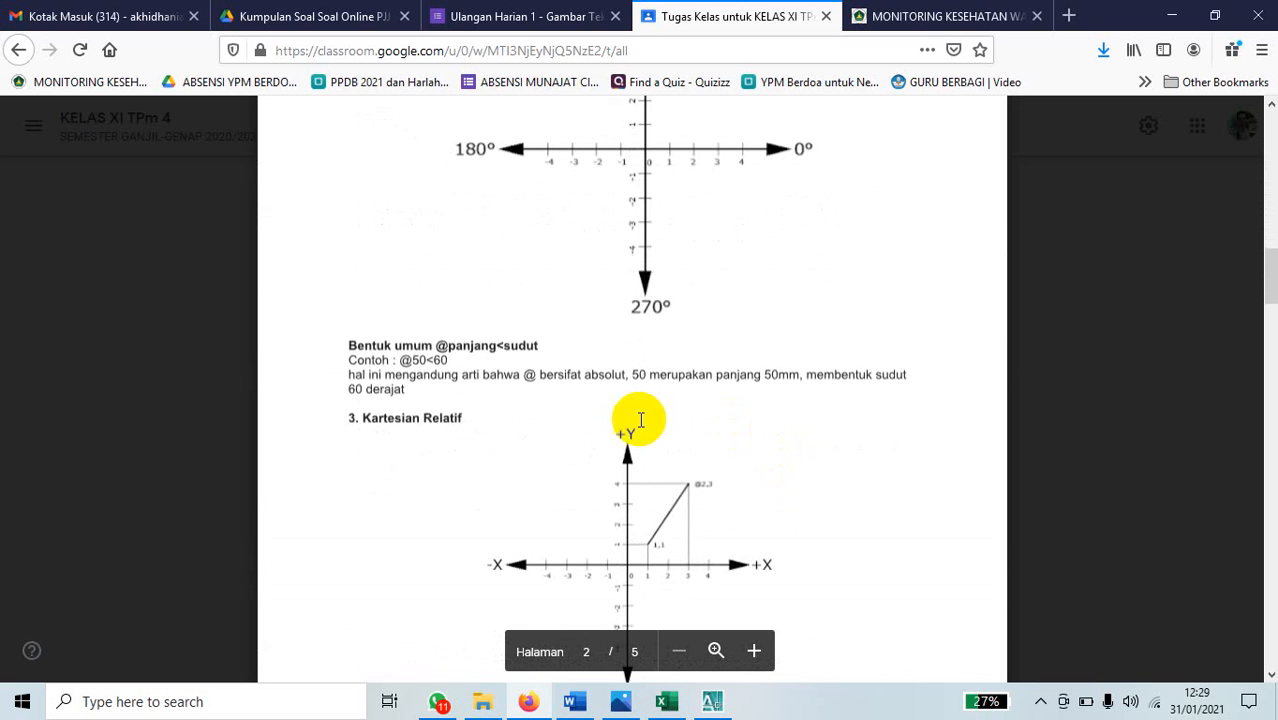
scroll(610, 415, down, 7)
scroll(584, 417, down, 3)
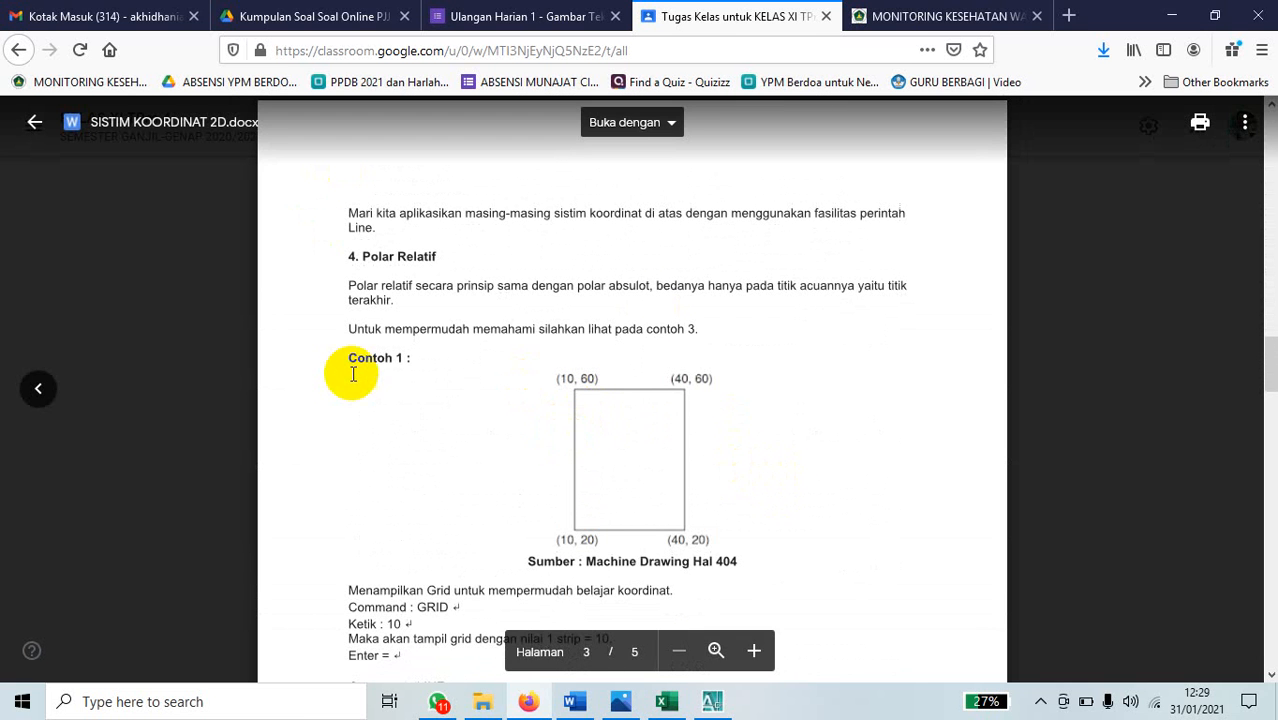
scroll(386, 427, down, 4)
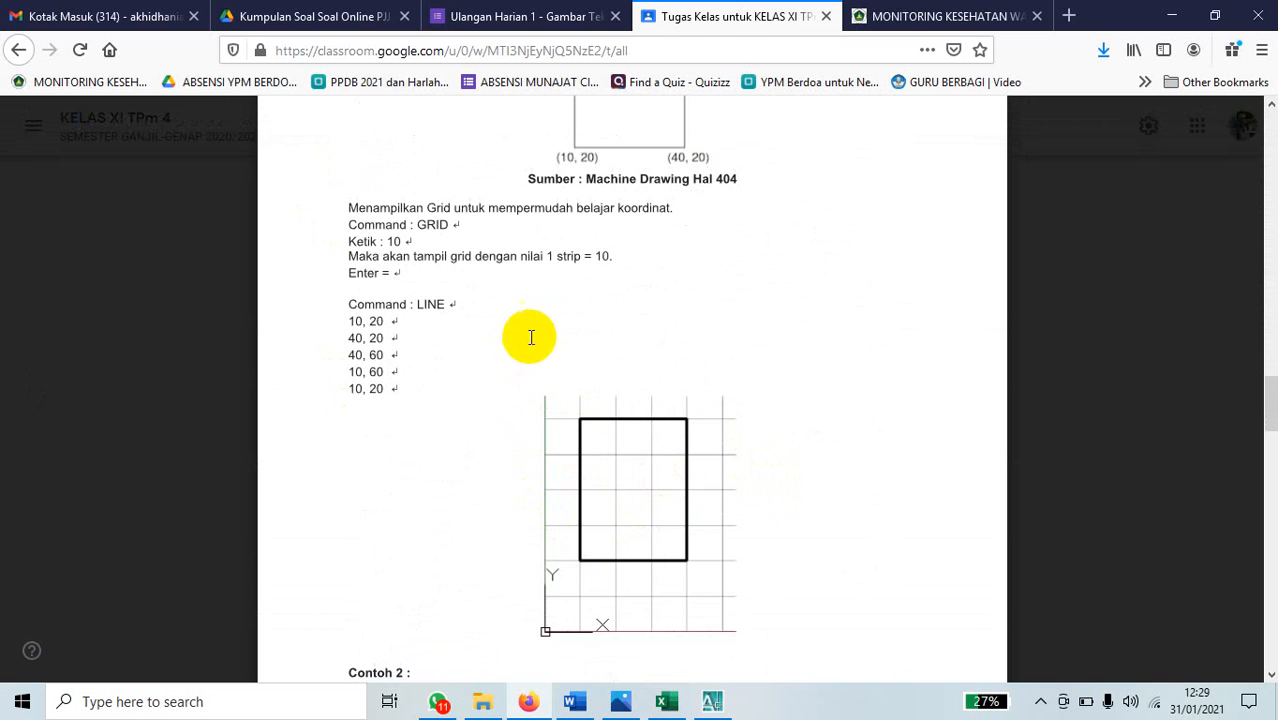
scroll(545, 338, down, 7)
scroll(535, 355, down, 1)
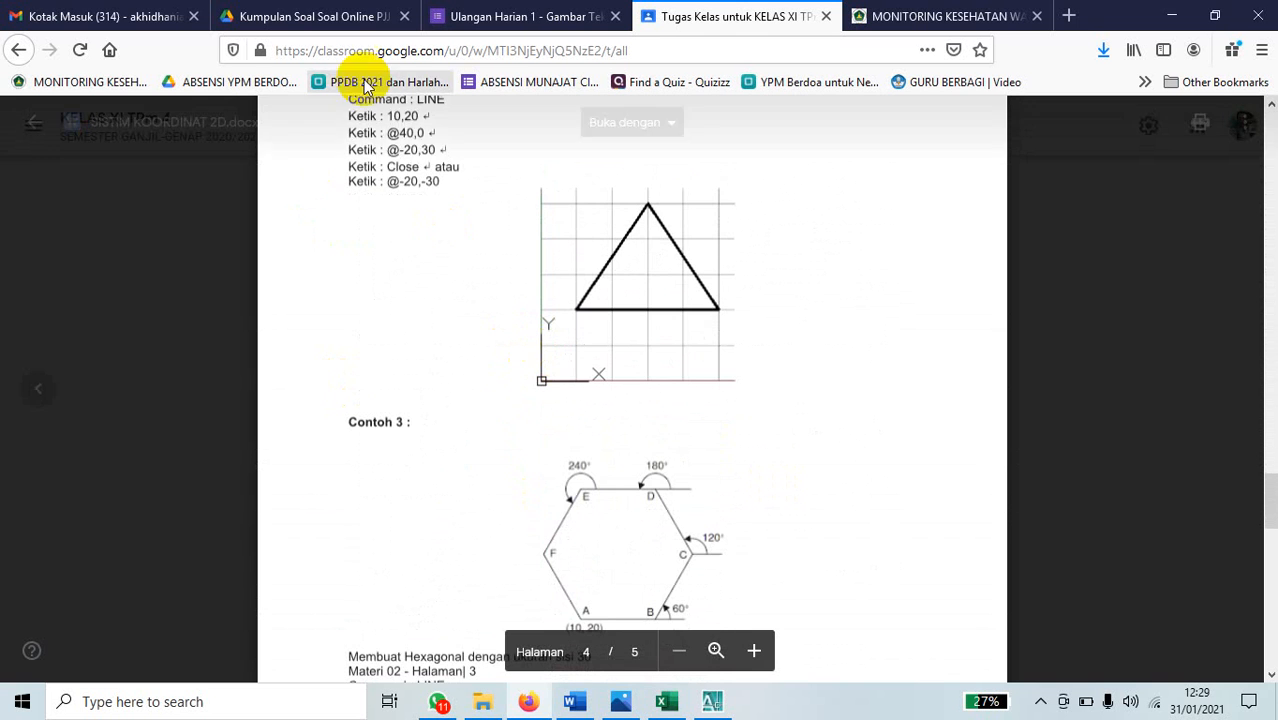
scroll(394, 185, up, 1)
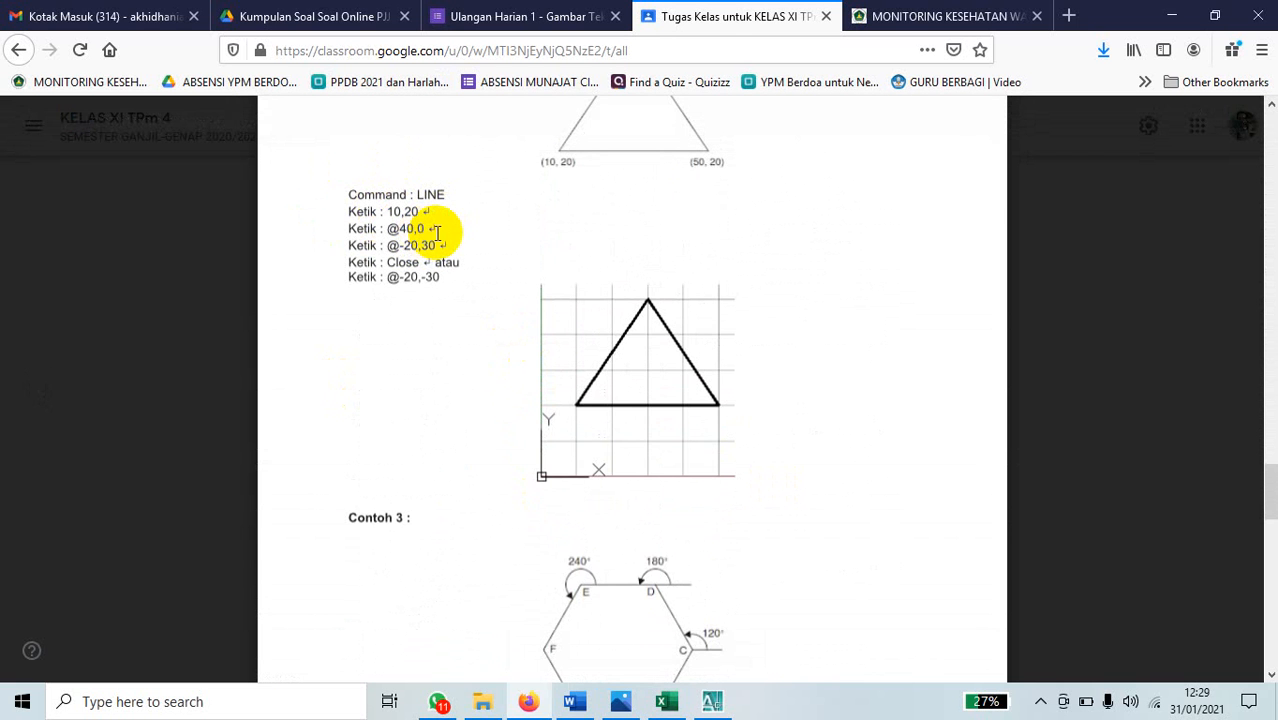
scroll(456, 290, down, 5)
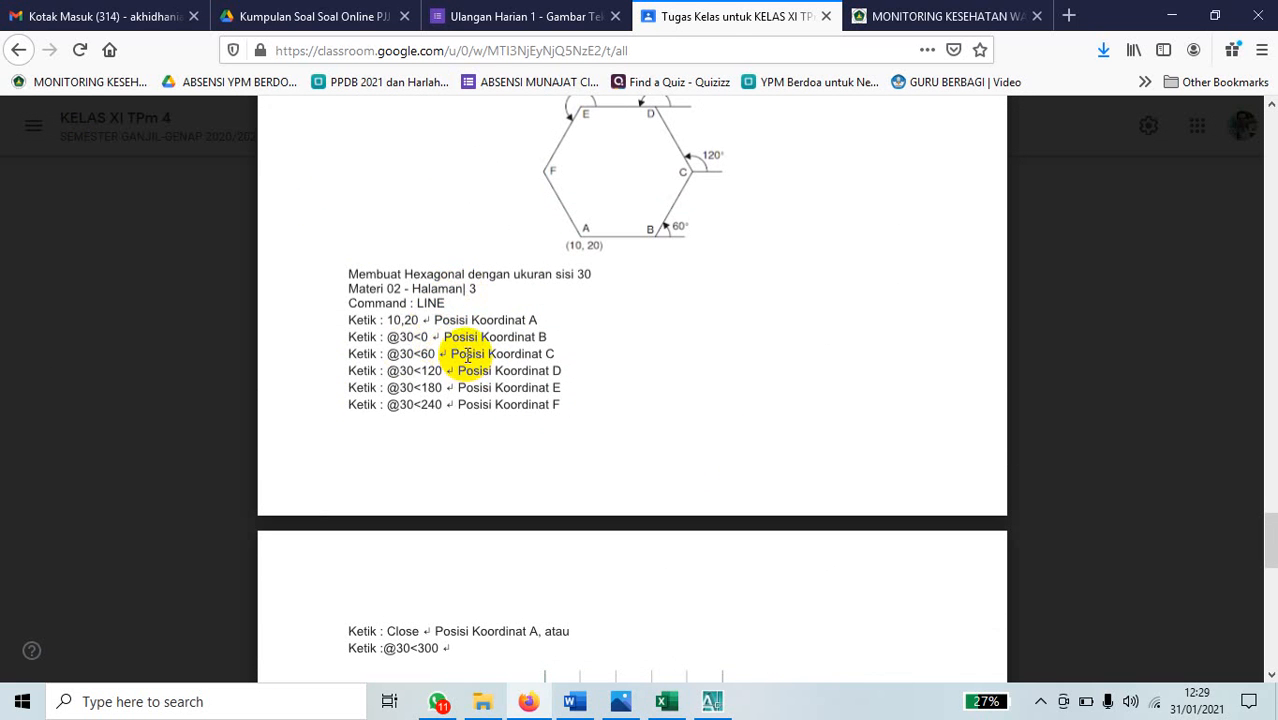
scroll(456, 345, down, 10)
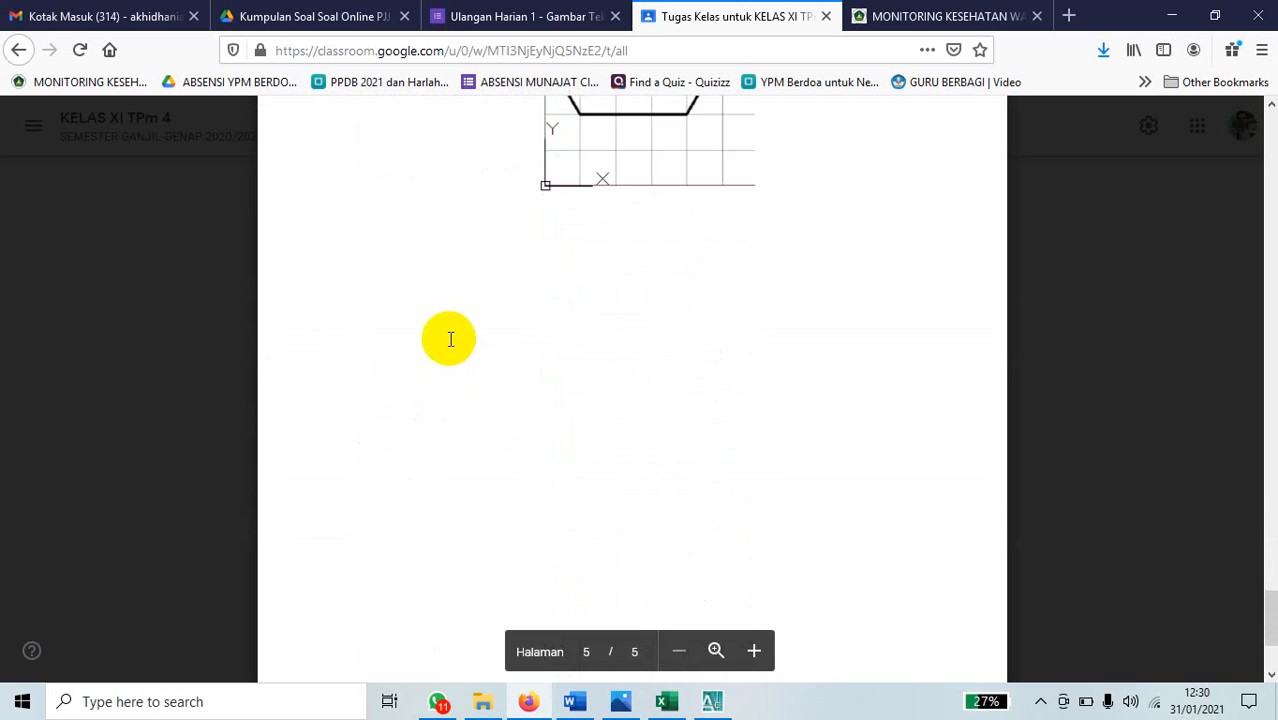
Switch to Drawing3.dwg in AutoCAD 2007, float the Draw toolbar over the drawing area and close it.
scroll(459, 332, up, 8)
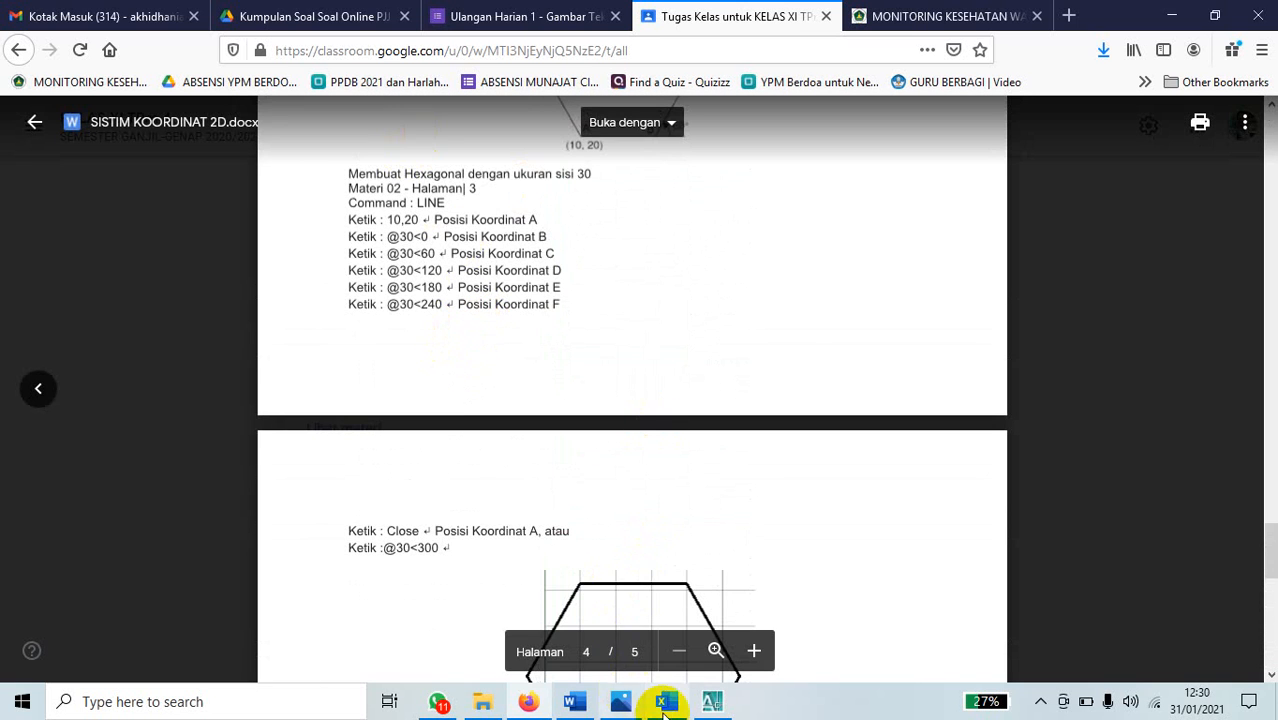
click(712, 701)
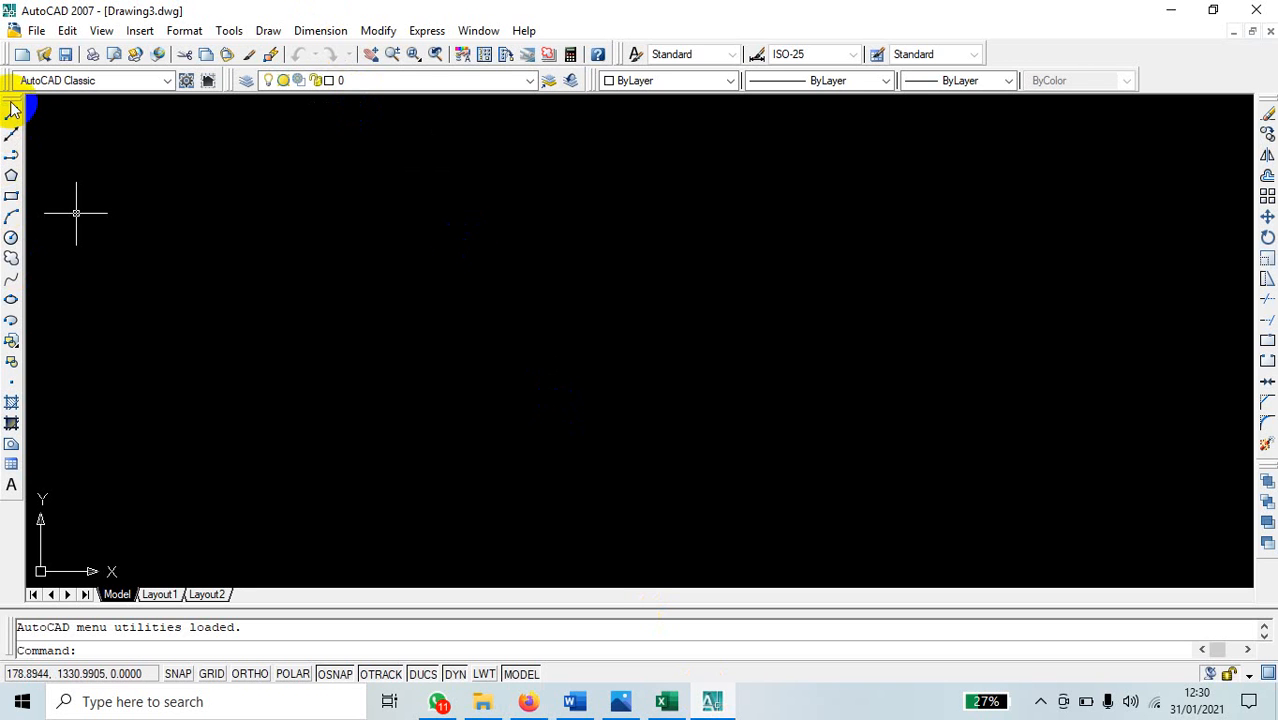
drag(12, 107, 479, 218)
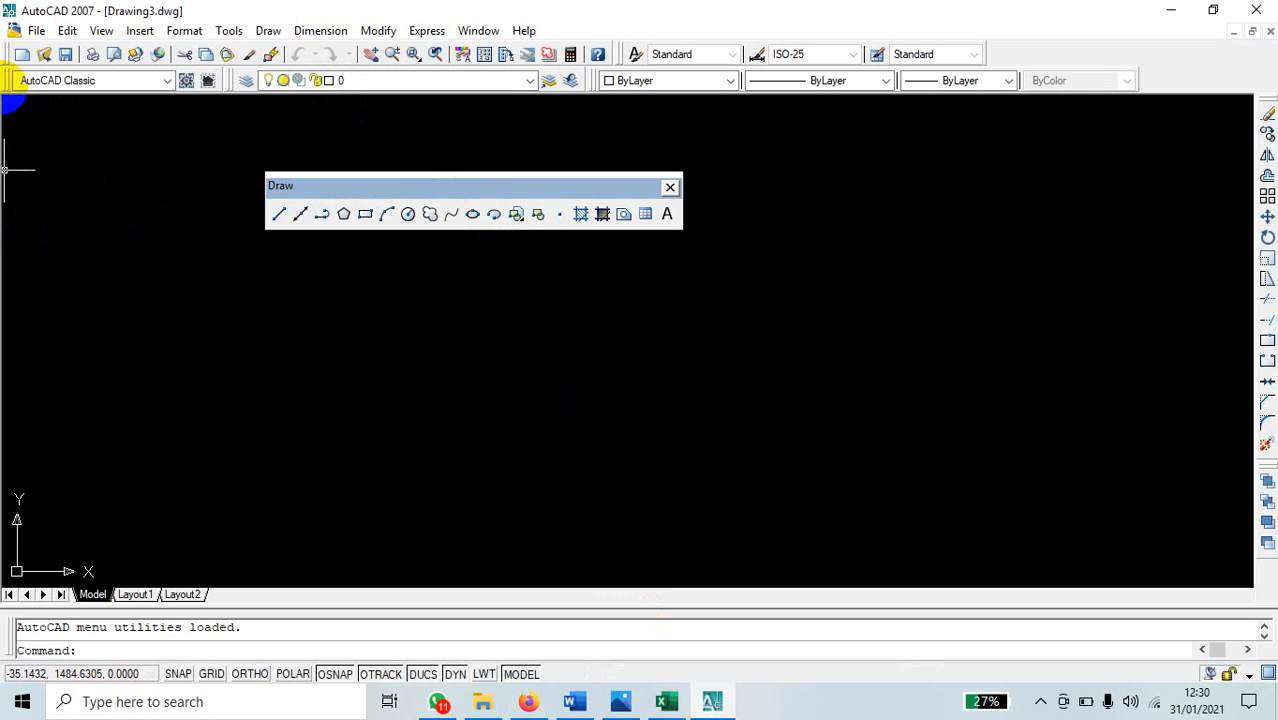
click(269, 31)
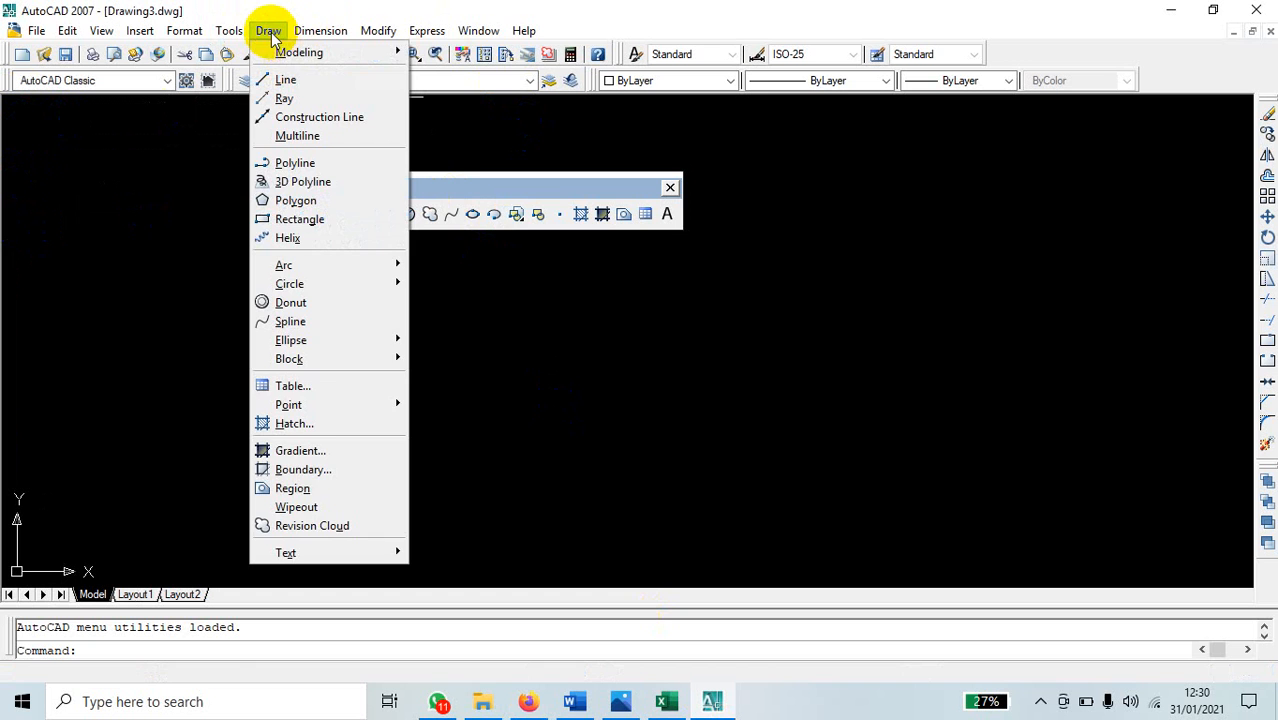
mouse_move(320, 31)
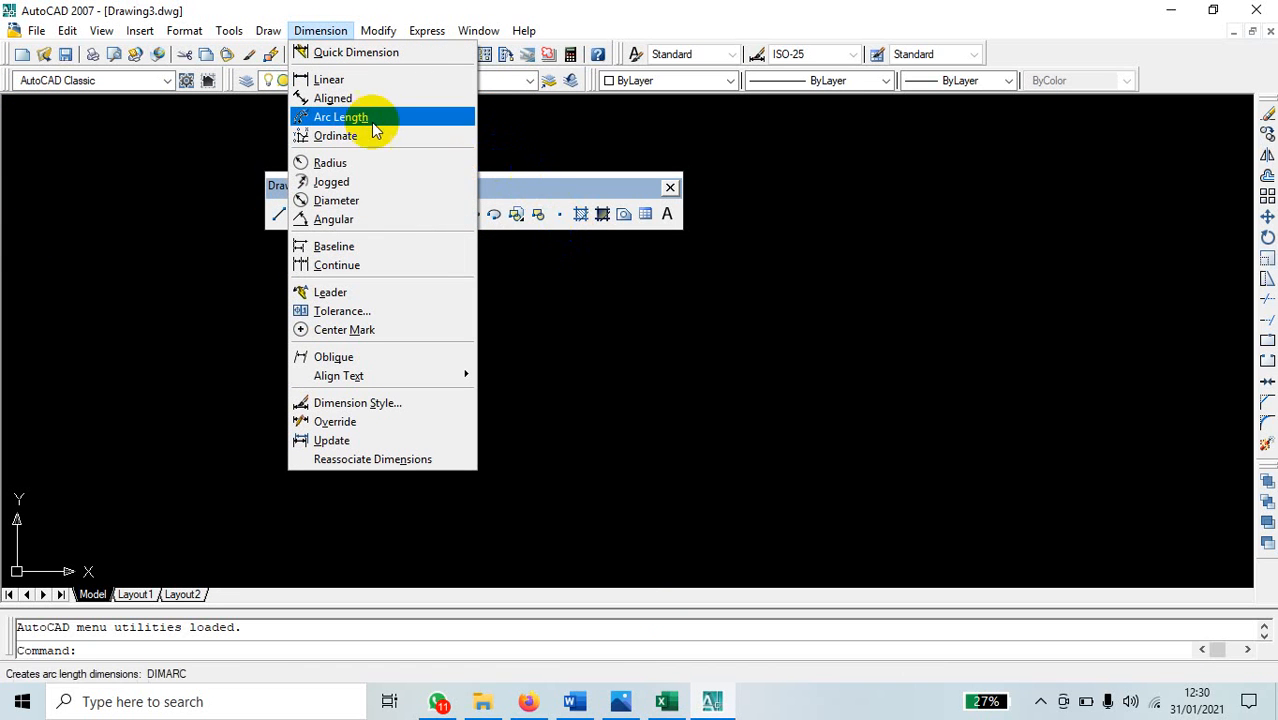
click(563, 180)
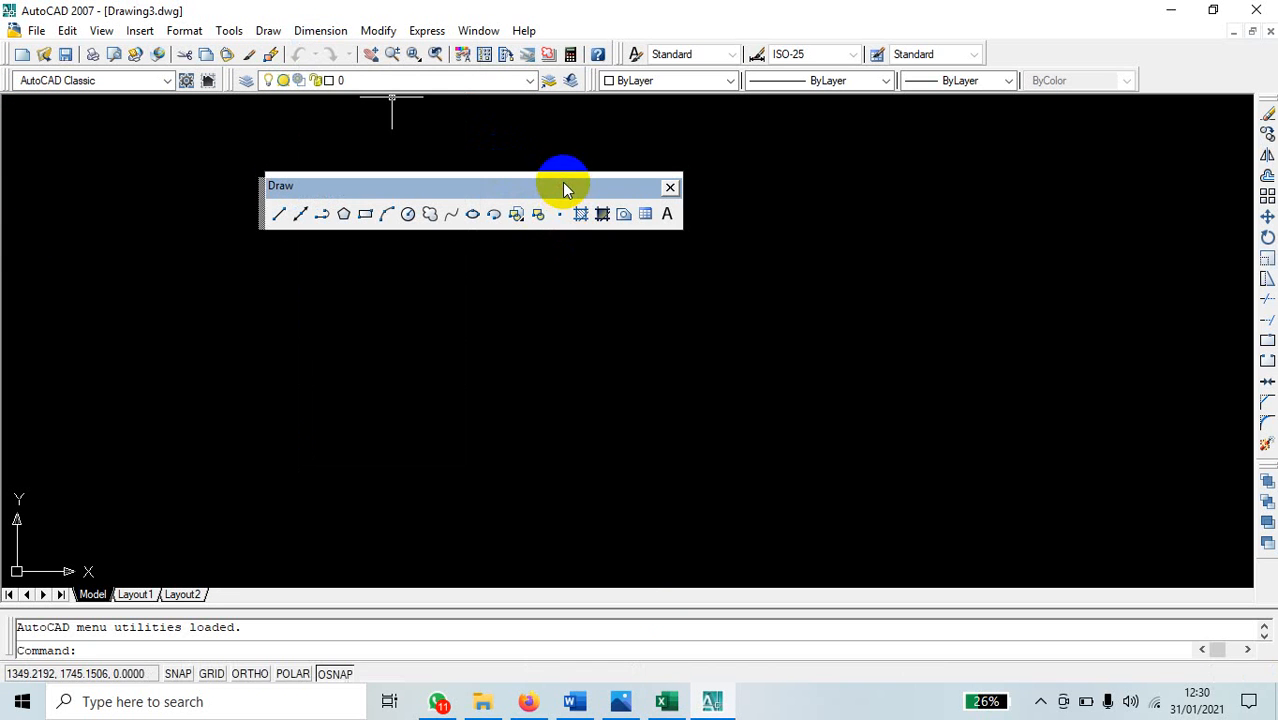
click(670, 190)
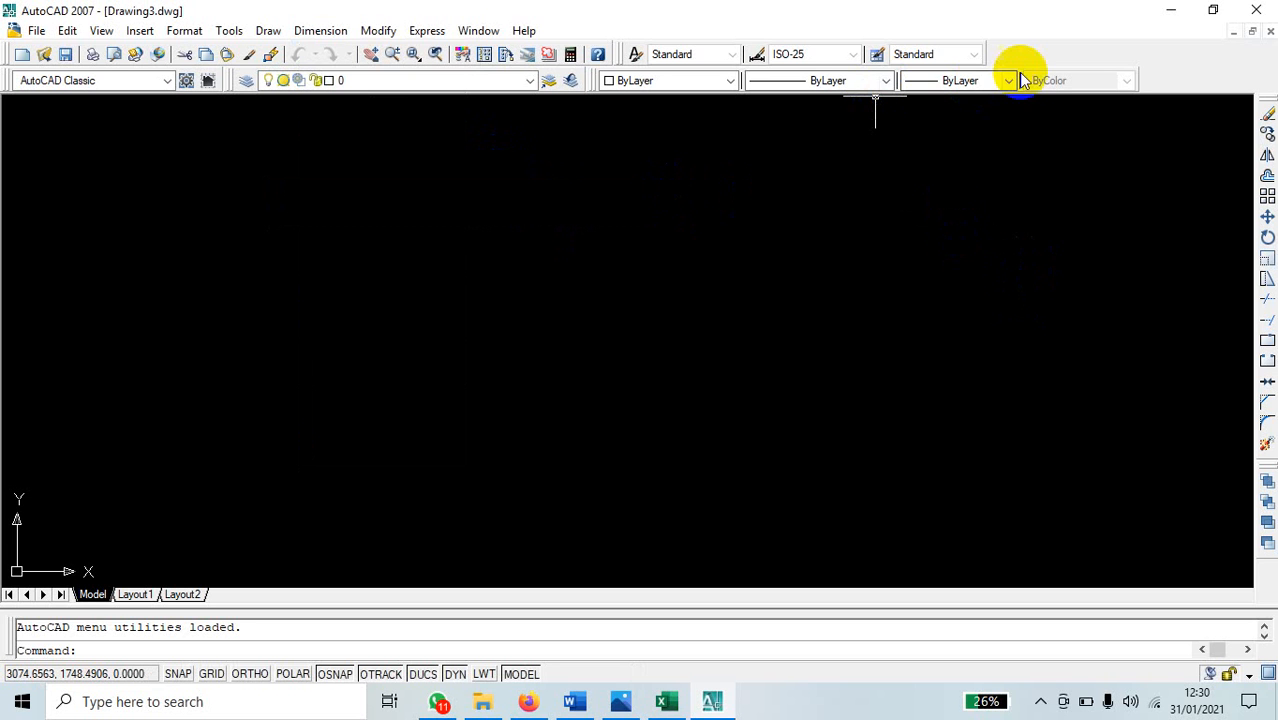
Redisplay the Draw toolbar from the ACAD toolbar group and dock it along the drawing area's left edge.
right_click(991, 58)
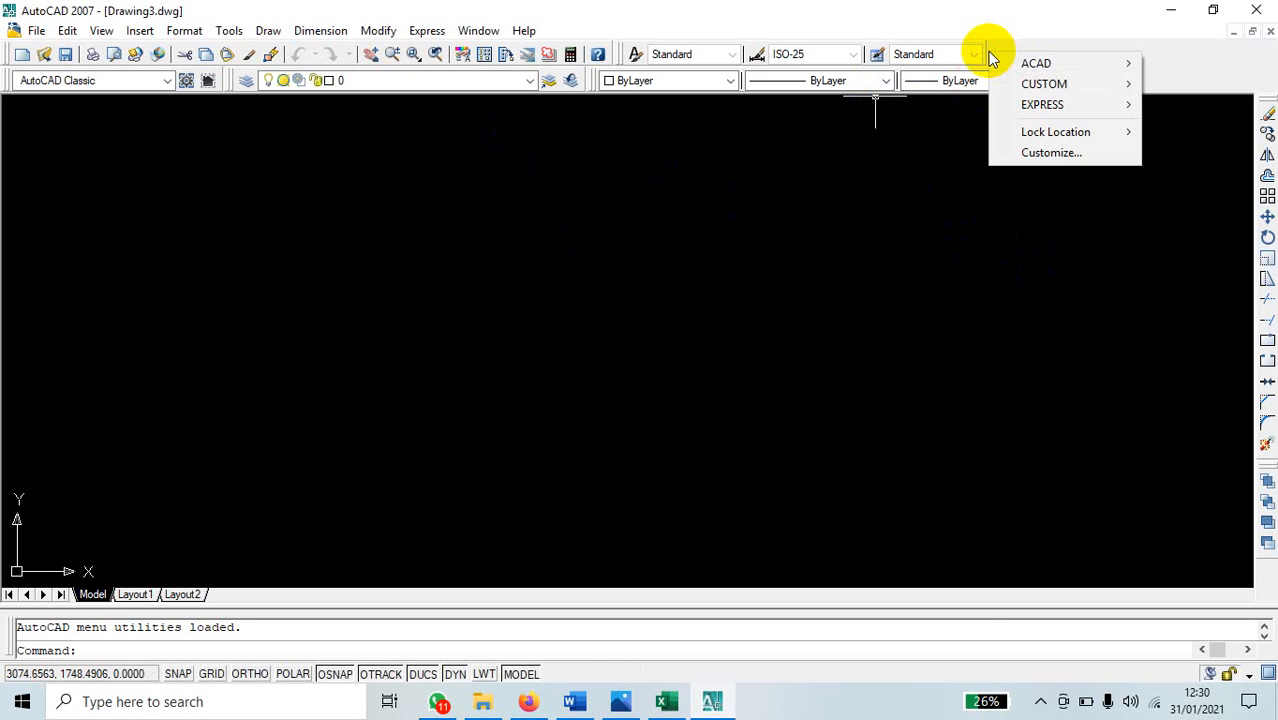
mouse_move(1025, 66)
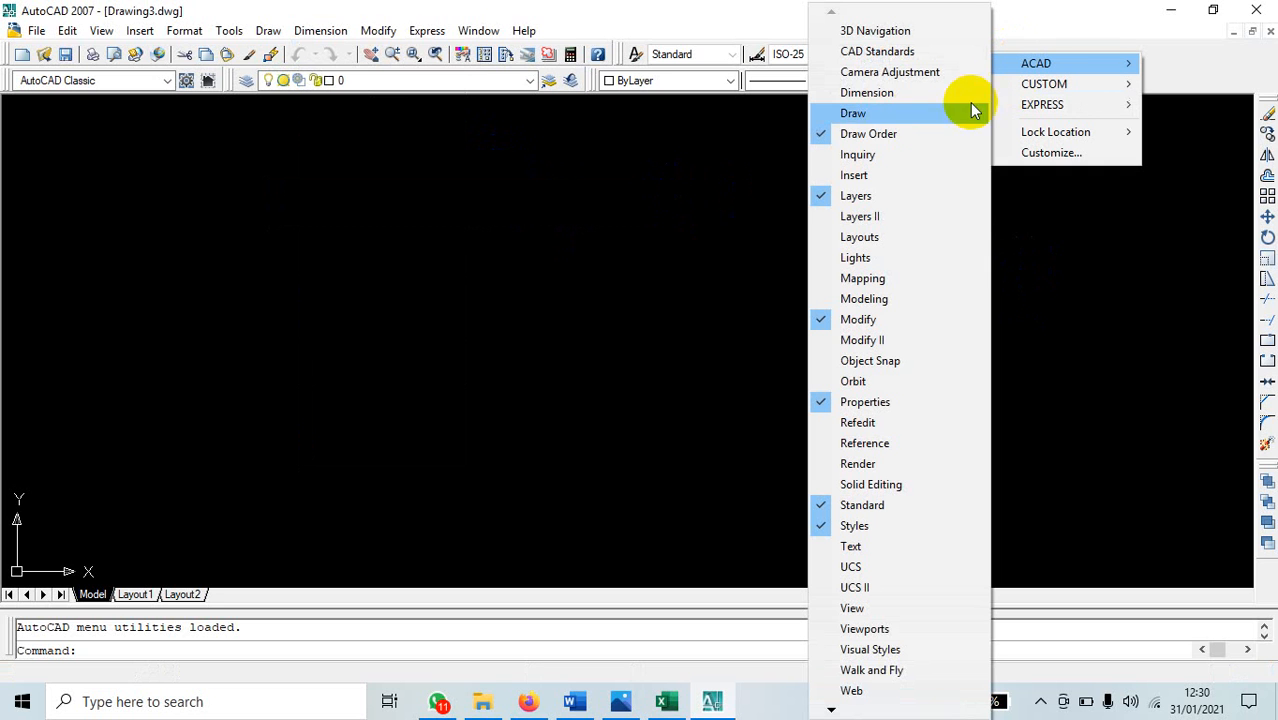
click(846, 115)
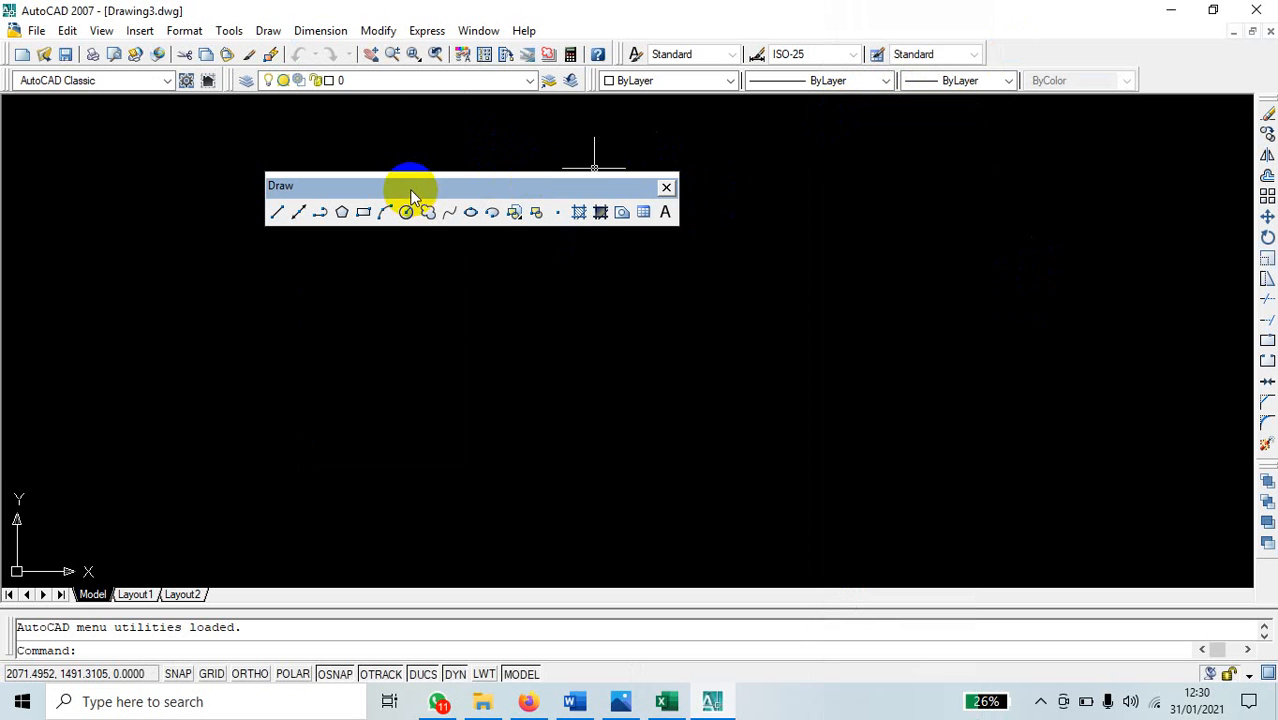
mouse_move(521, 193)
mouse_down()
mouse_move(373, 165)
mouse_move(34, 151)
mouse_move(4, 230)
mouse_up()
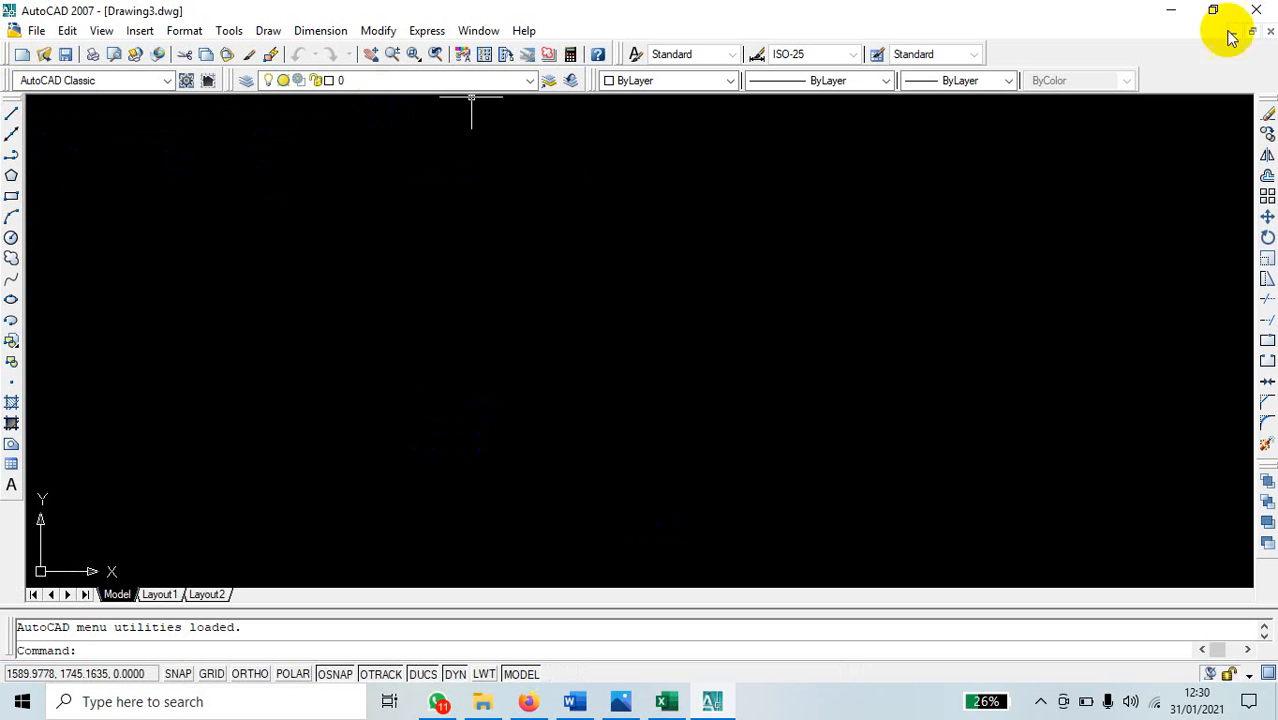
Float the Modify toolbar, find its entry in the ACAD toolbar group, and dock it back along the drawing area's right edge.
drag(1270, 106, 658, 228)
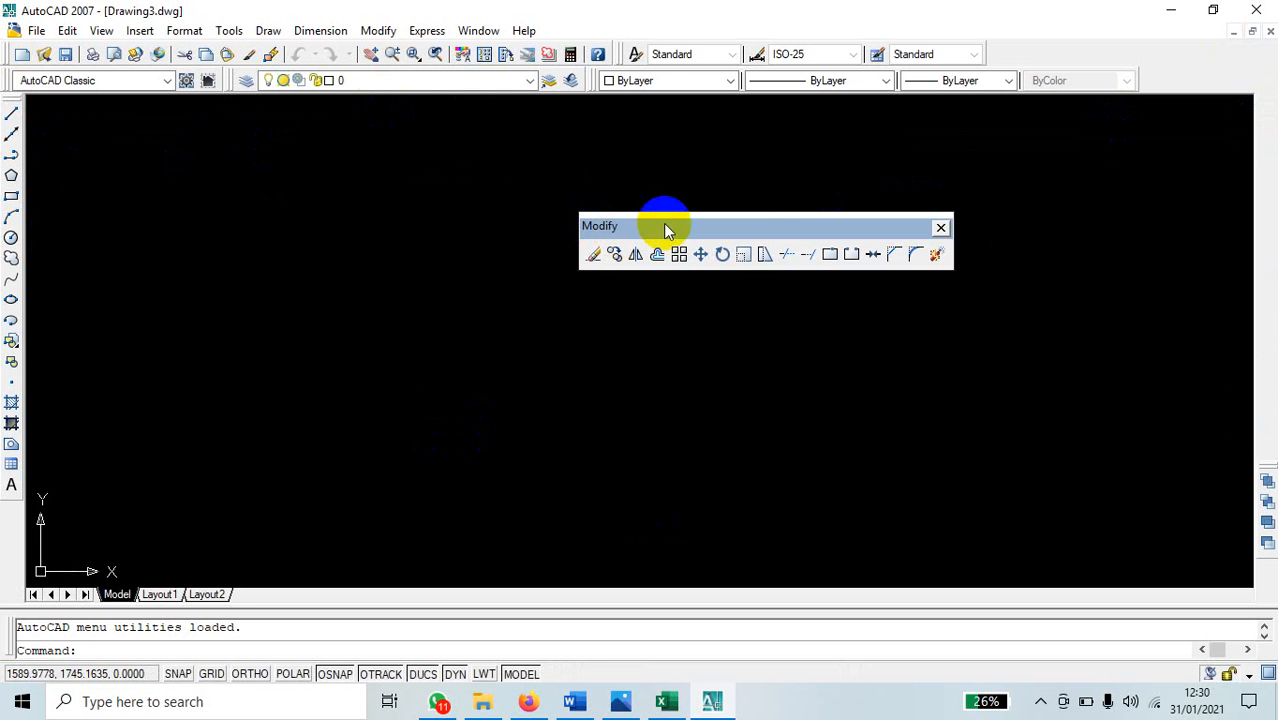
right_click(988, 63)
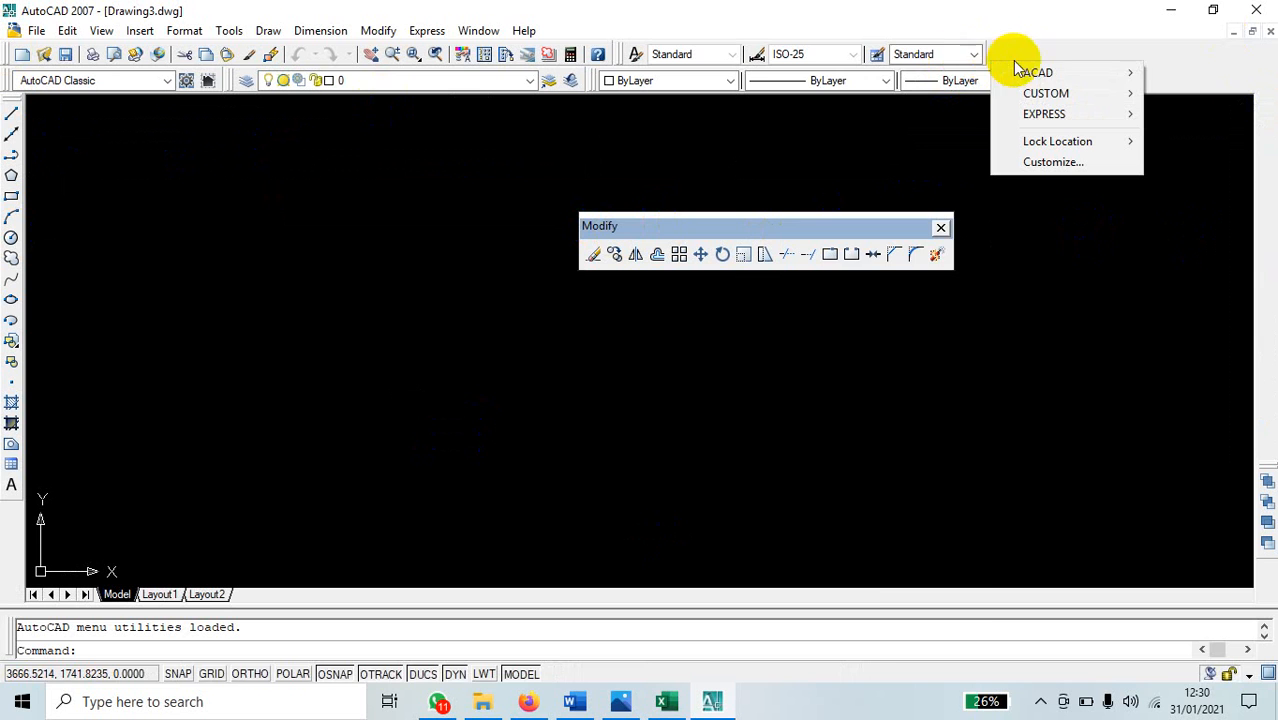
mouse_move(1040, 76)
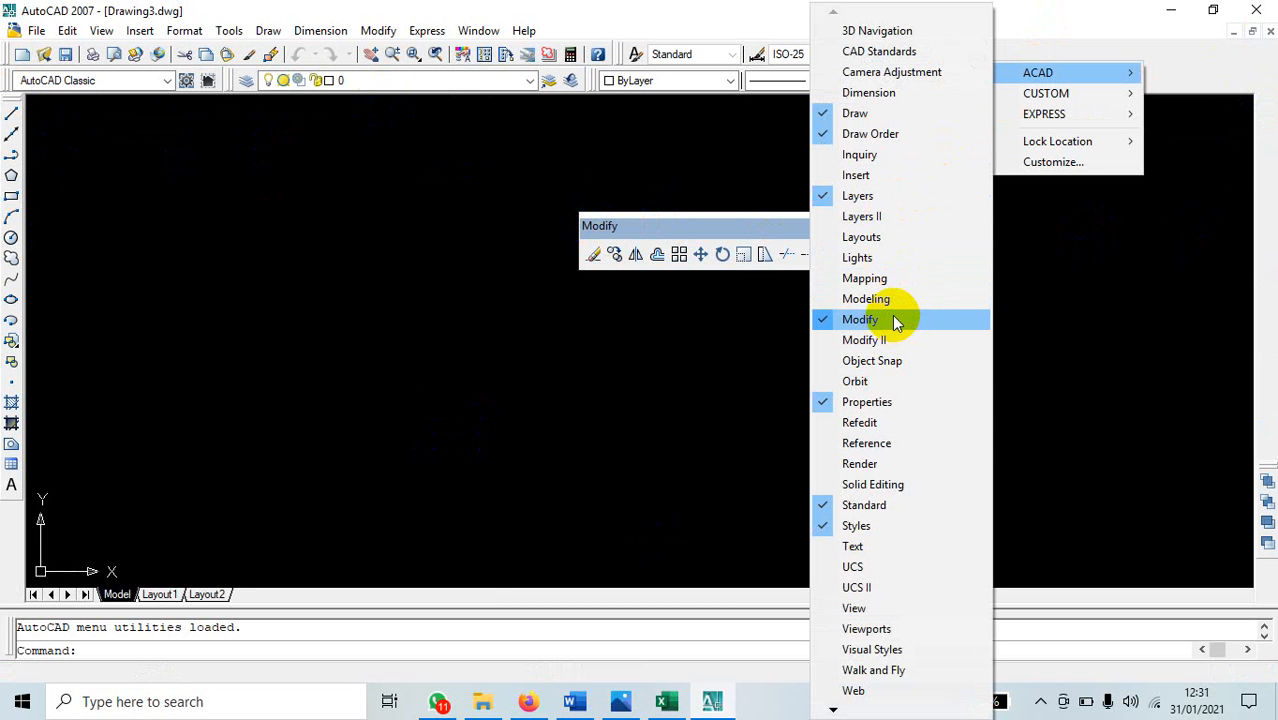
drag(1138, 301, 1011, 445)
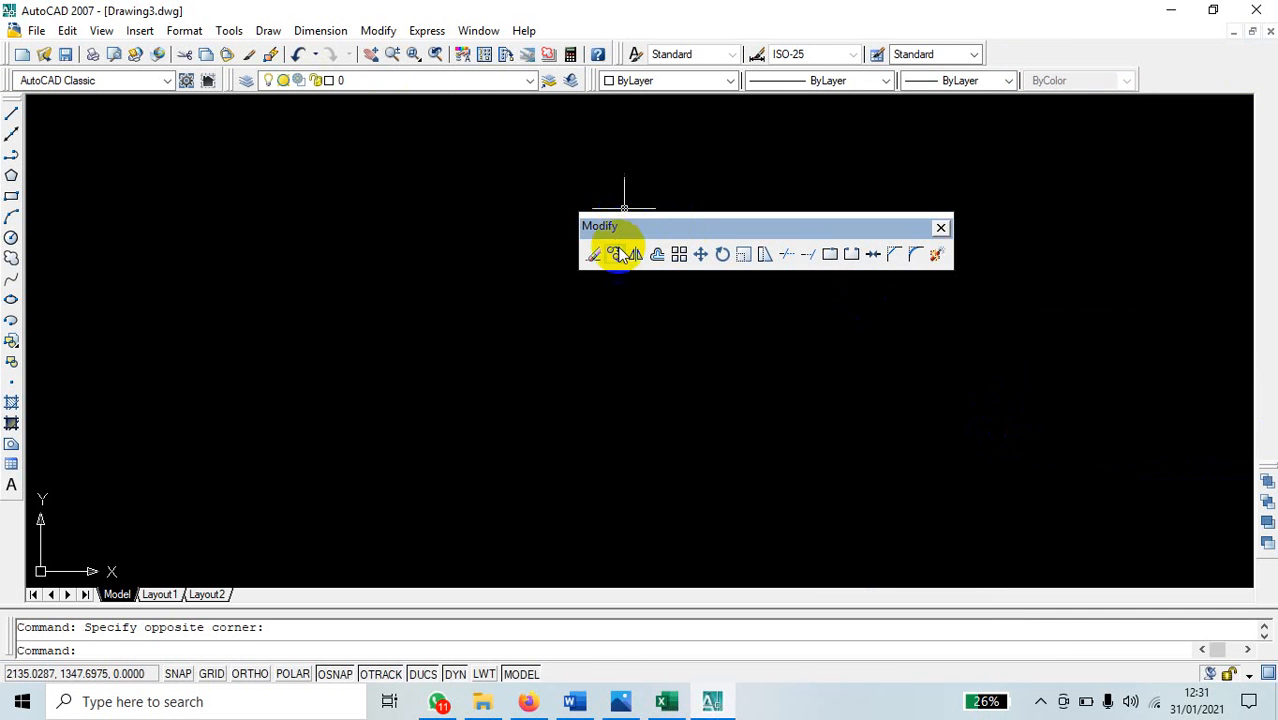
mouse_move(690, 227)
mouse_down()
mouse_move(1127, 257)
mouse_move(1258, 205)
mouse_move(1266, 172)
mouse_up()
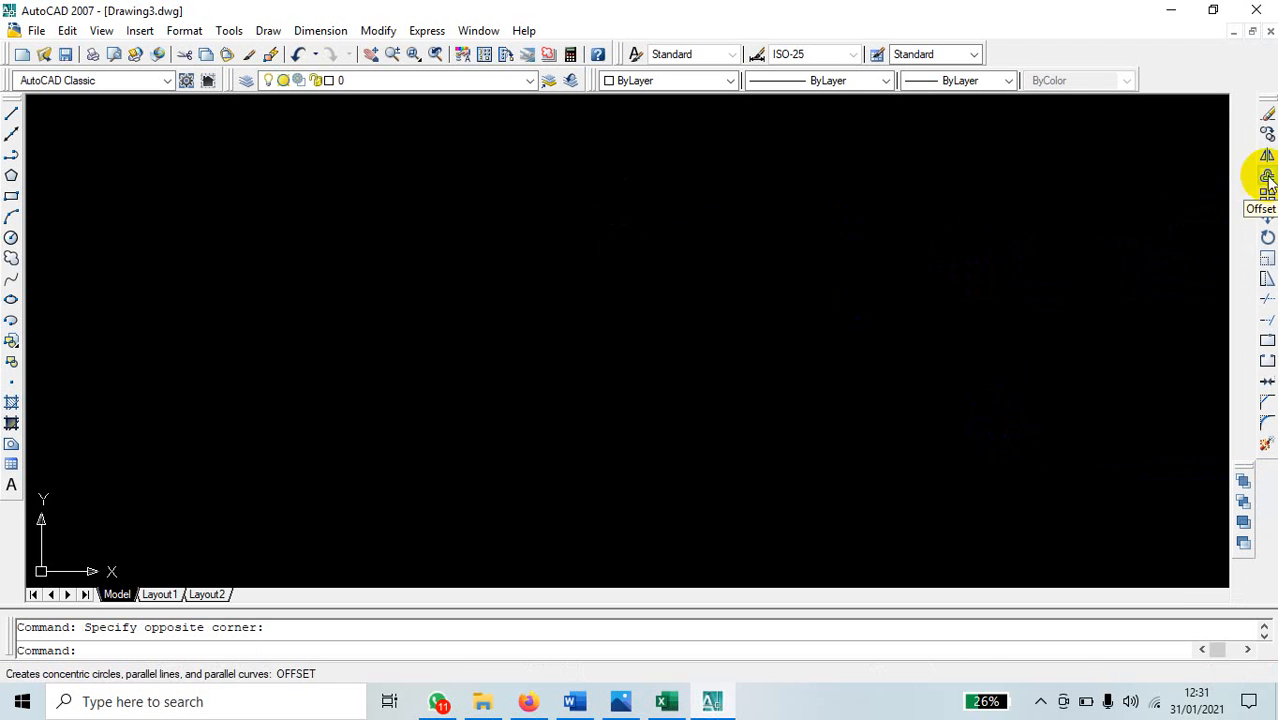
mouse_move(1266, 108)
mouse_down()
mouse_move(1264, 94)
mouse_move(505, 177)
mouse_move(63, 143)
mouse_move(4, 92)
mouse_move(80, 160)
mouse_move(331, 185)
mouse_move(1167, 157)
mouse_move(1275, 125)
mouse_move(1270, 157)
mouse_up()
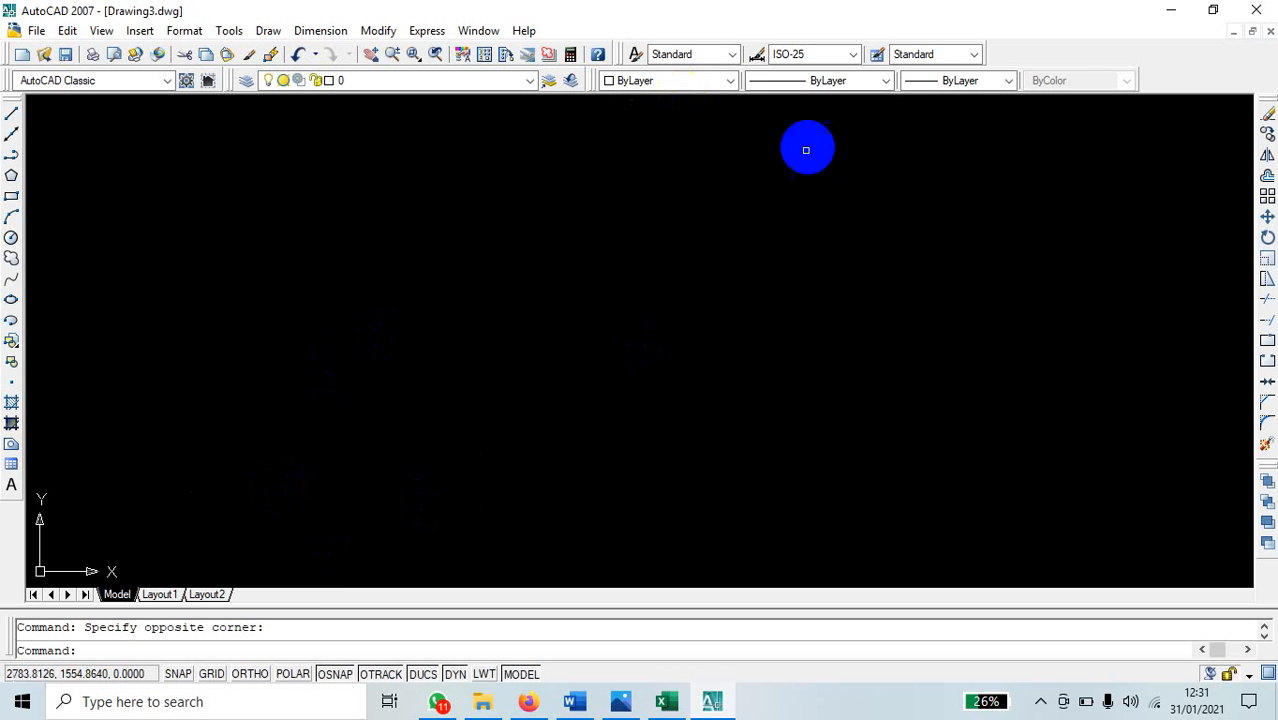
Draw a vertical line in the upper-left part of the drawing area with Ortho turned on.
click(12, 114)
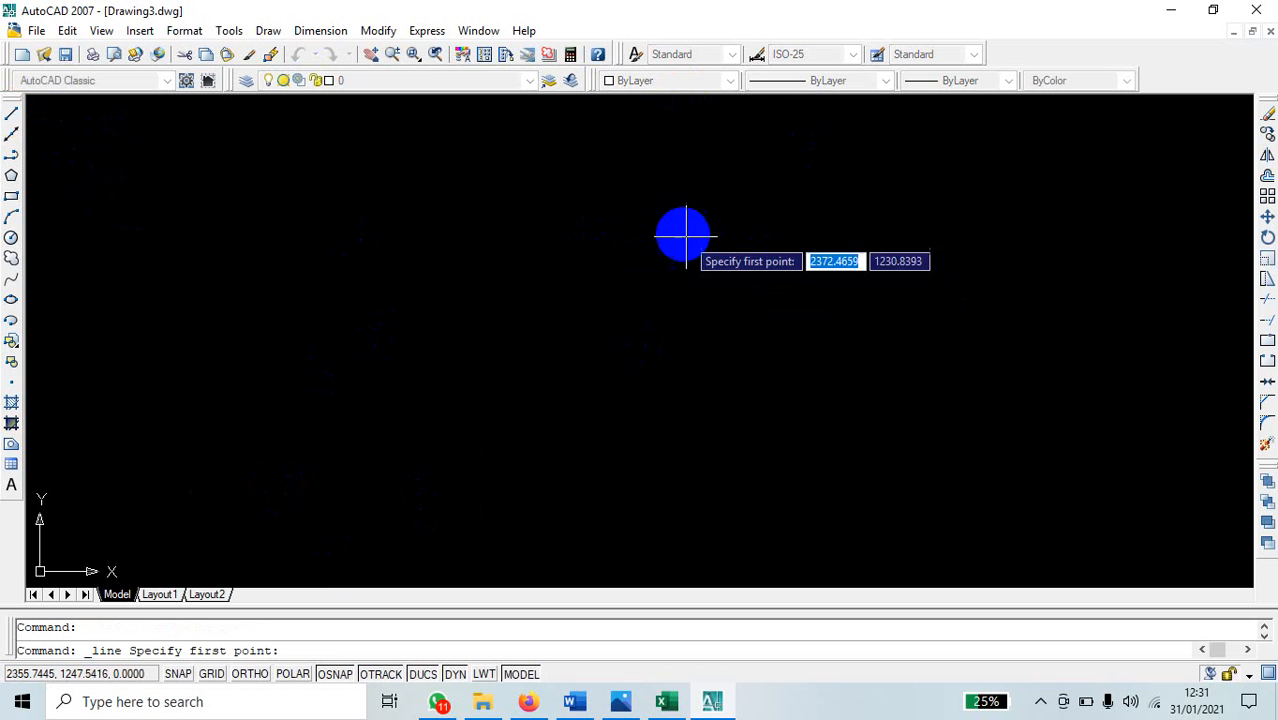
click(265, 149)
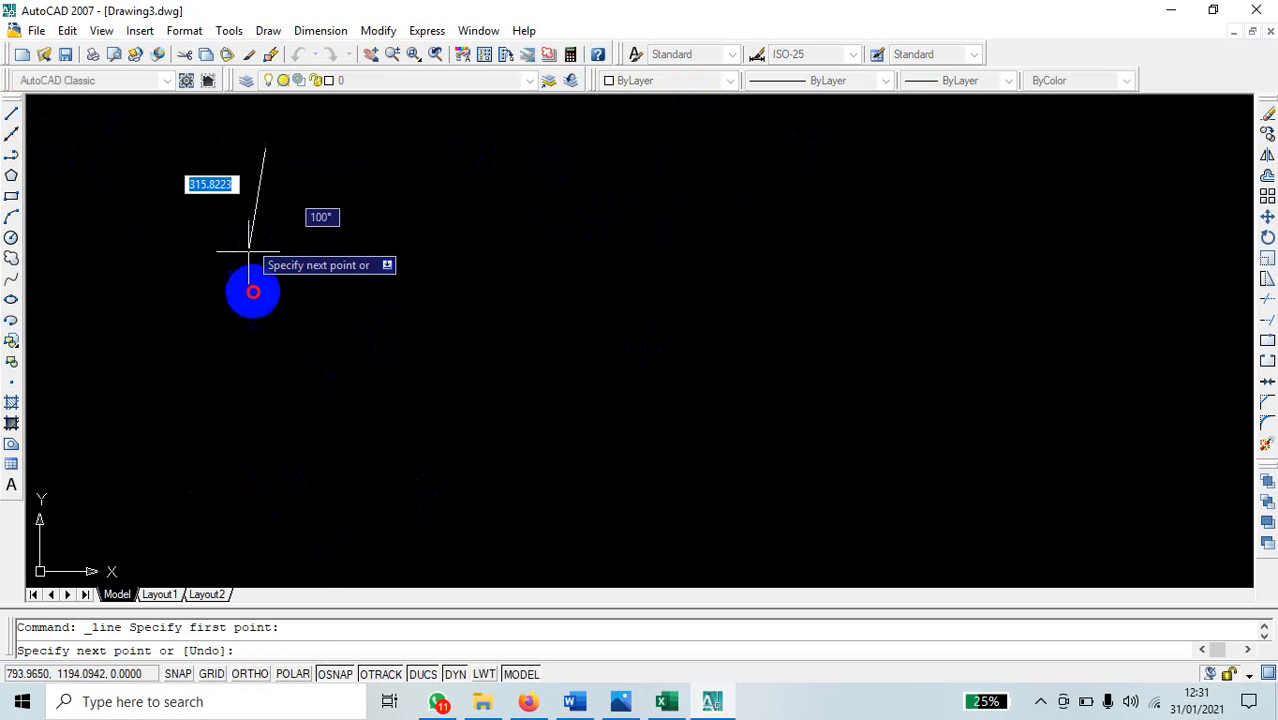
click(252, 674)
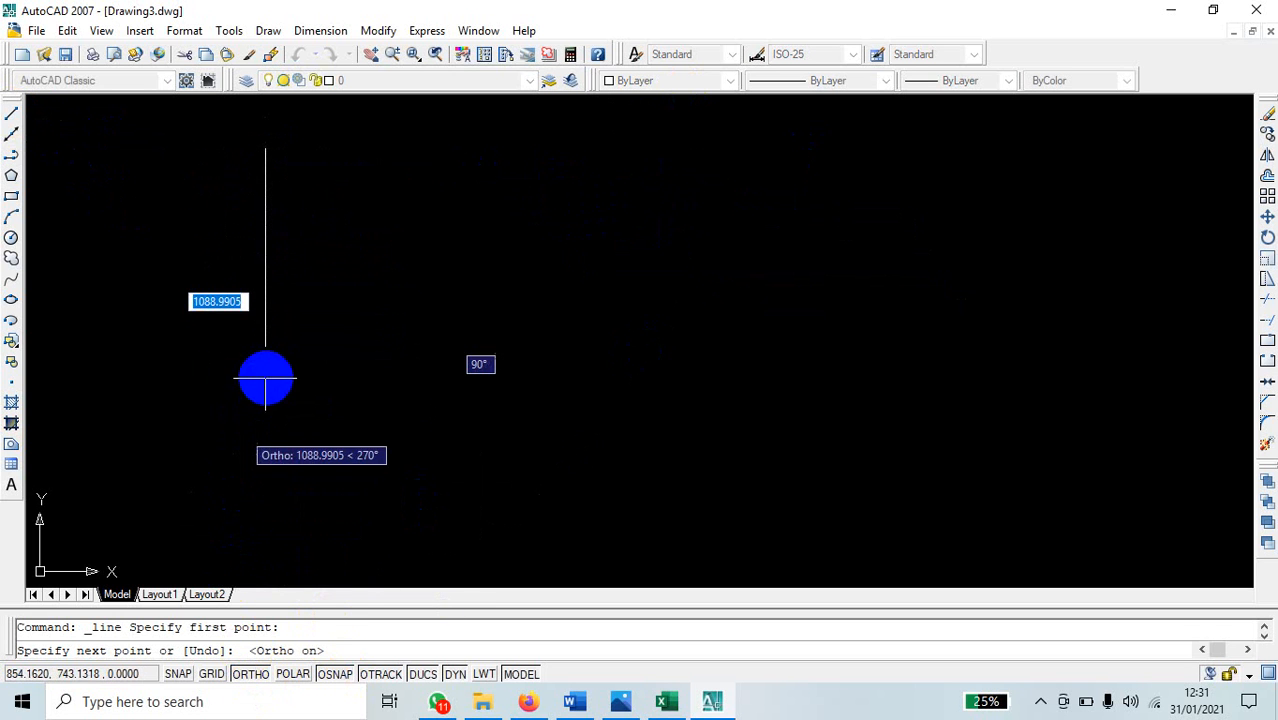
click(265, 377)
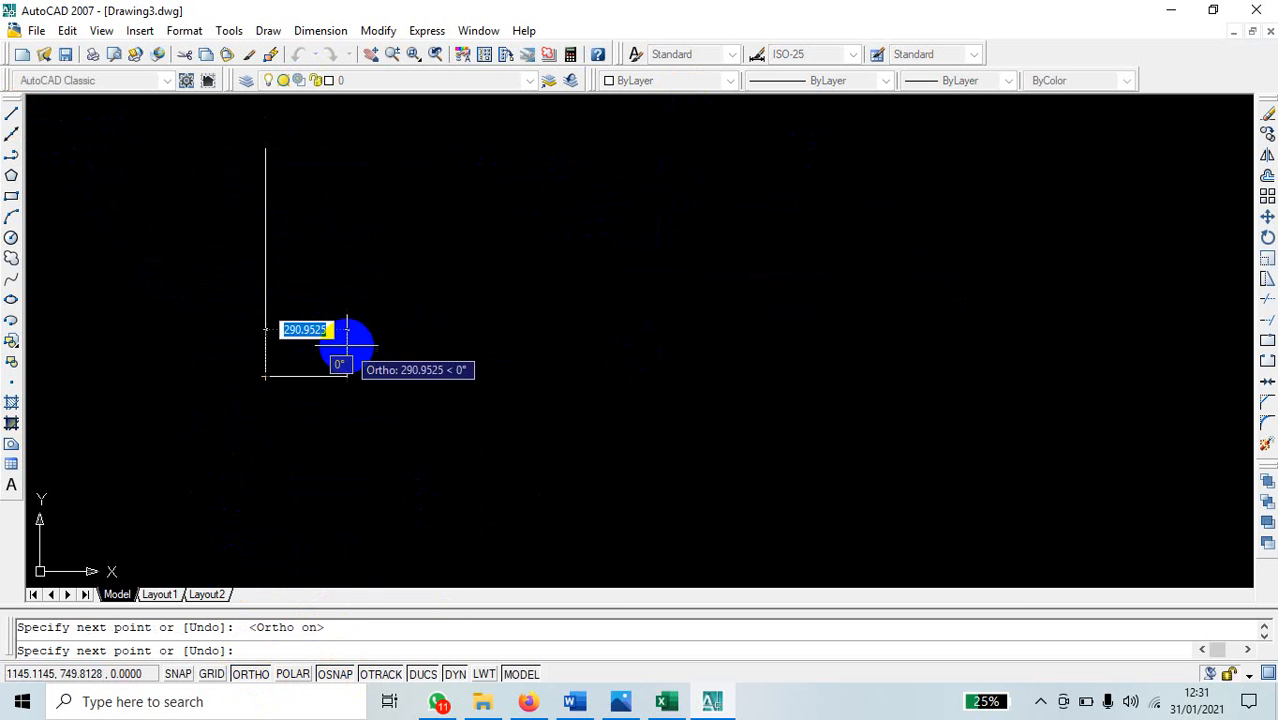
key(Return)
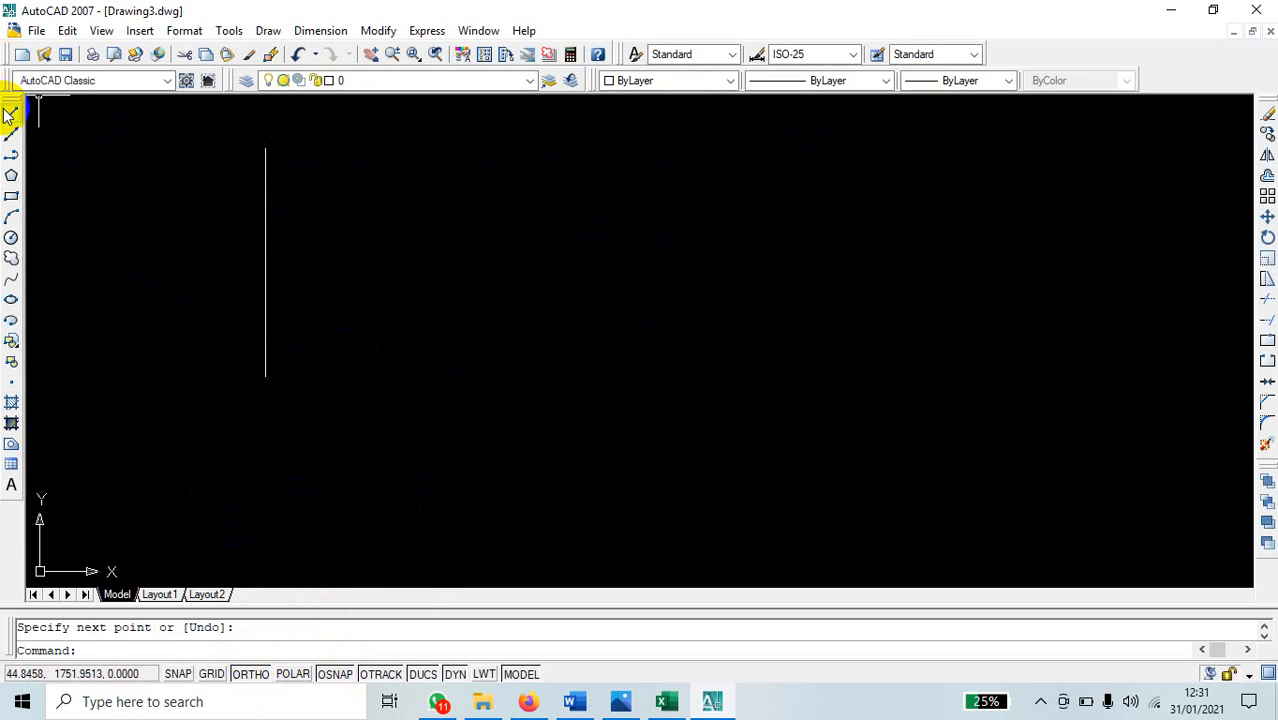
Draw a horizontal line about 990 units long across the vertical line to form a pair of axes.
click(9, 114)
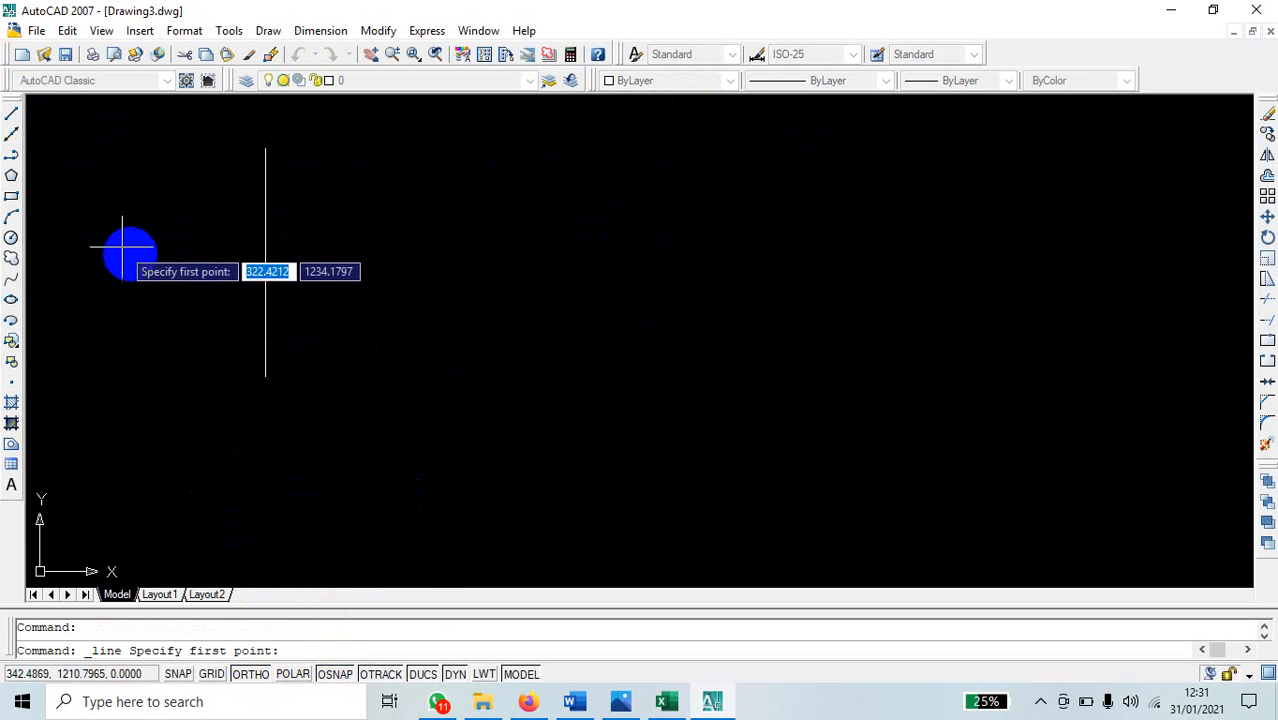
click(137, 254)
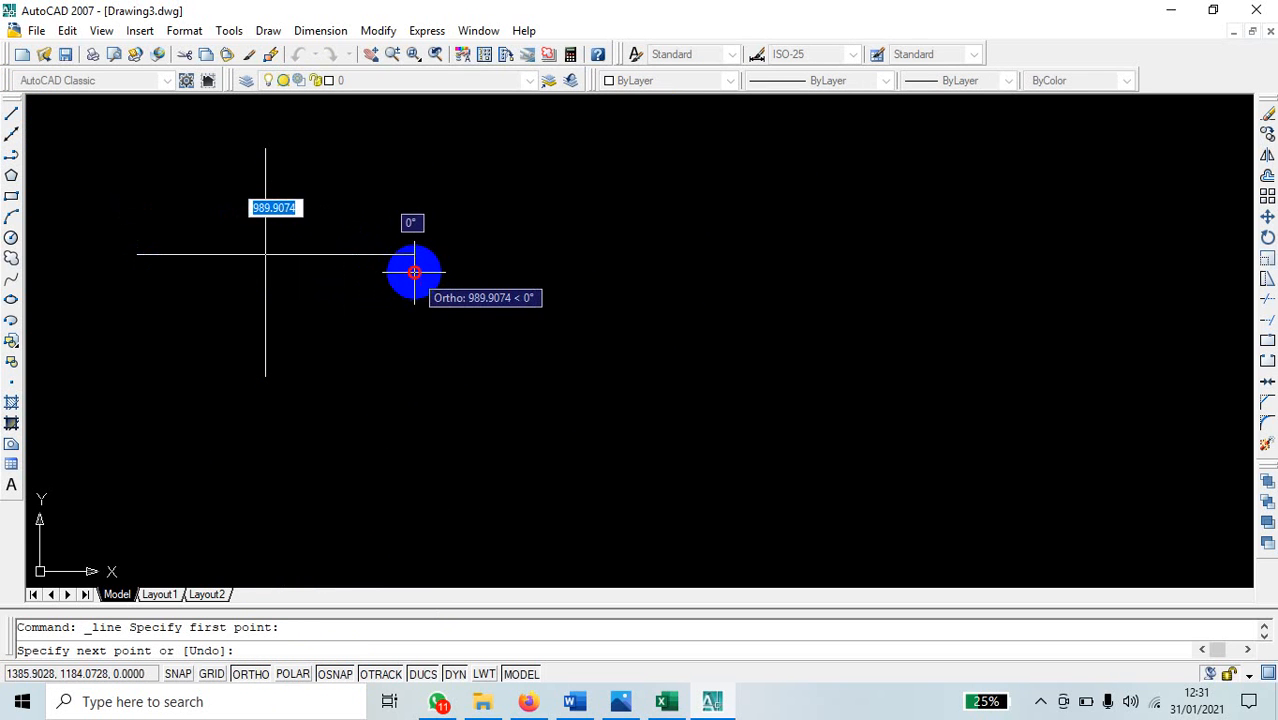
click(414, 272)
key(Return)
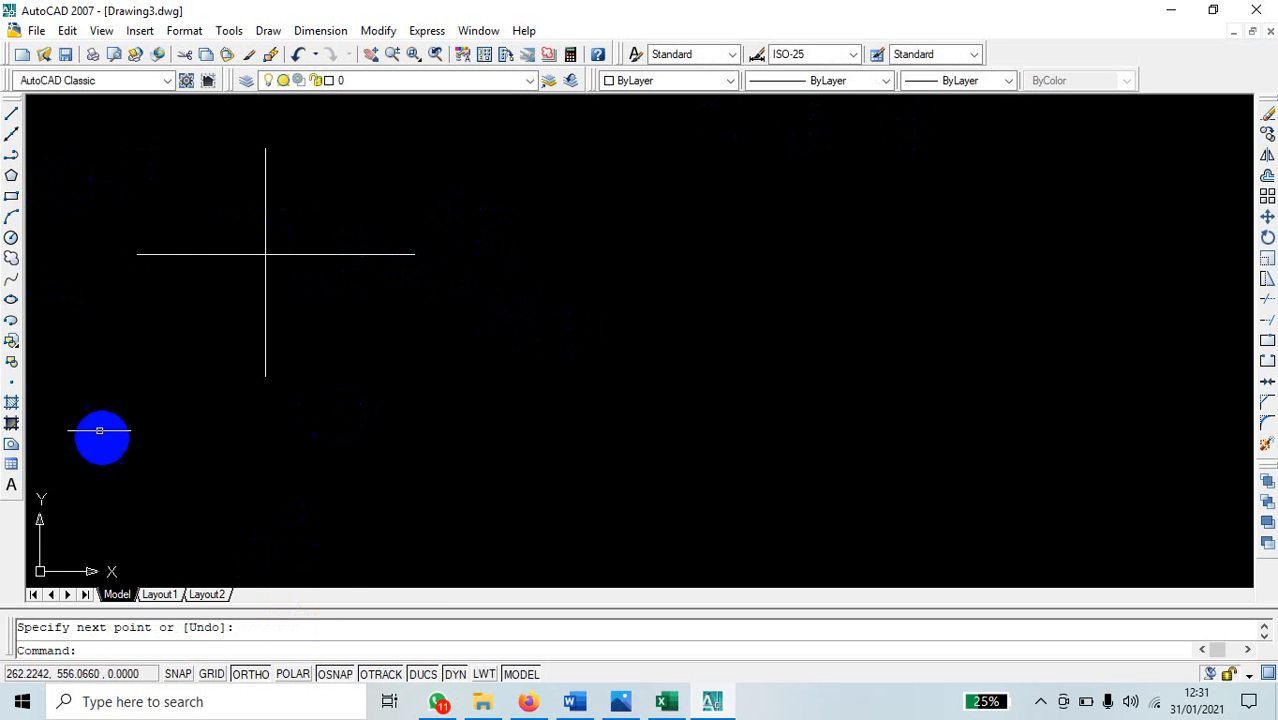
Add the multiline text "0" with height 5 just beyond the right end of the horizontal axis line.
click(11, 485)
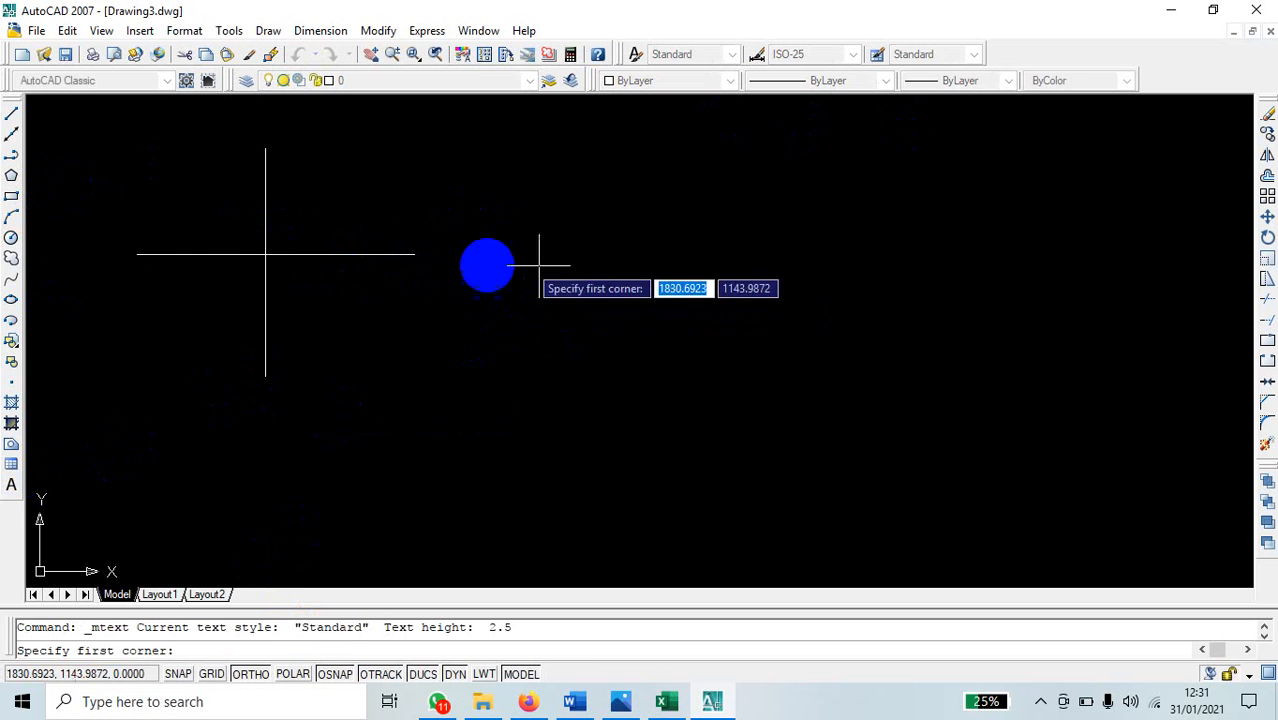
click(443, 244)
click(497, 270)
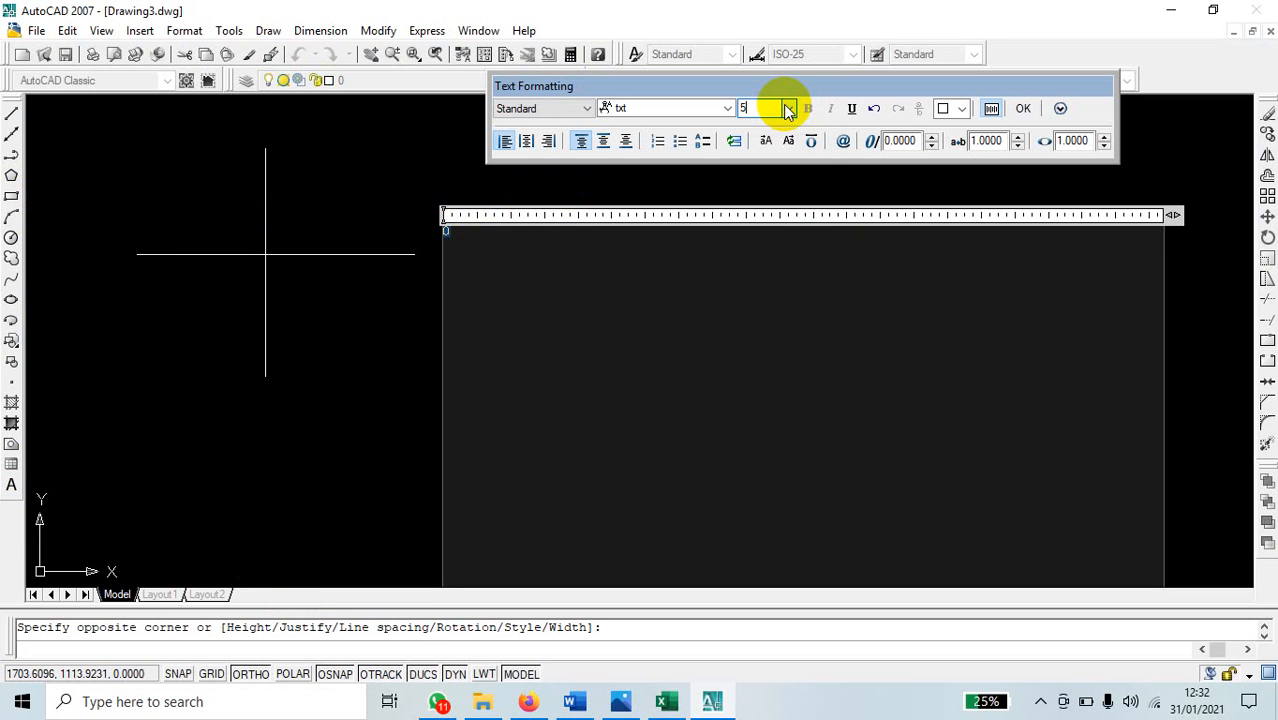
click(1022, 108)
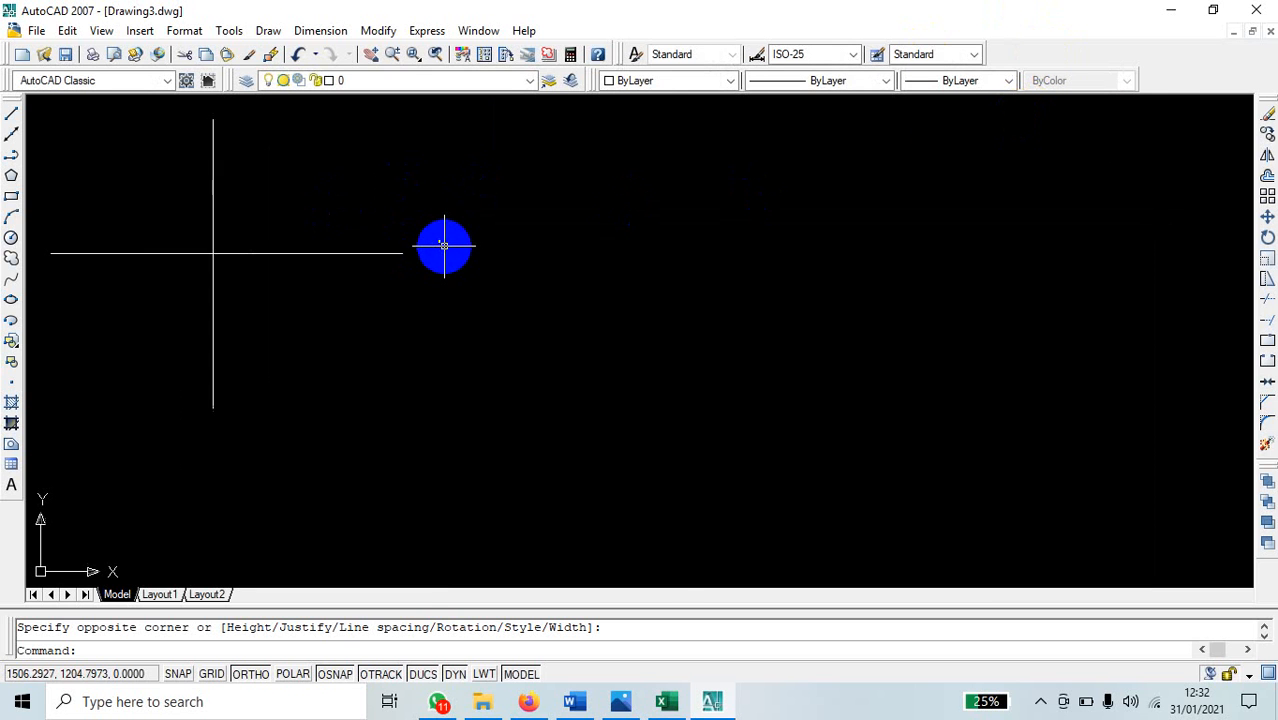
Set the height of the "0" text beside the horizontal axis line to 15.
click(402, 224)
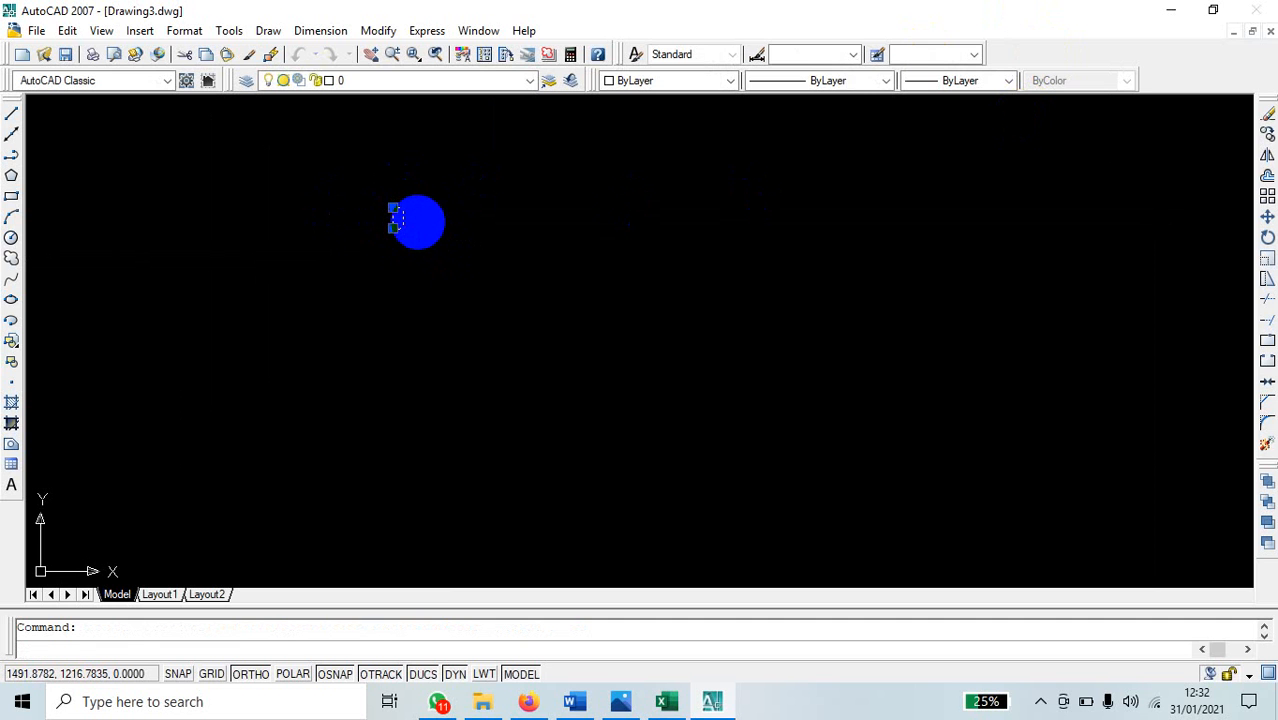
double_click(397, 222)
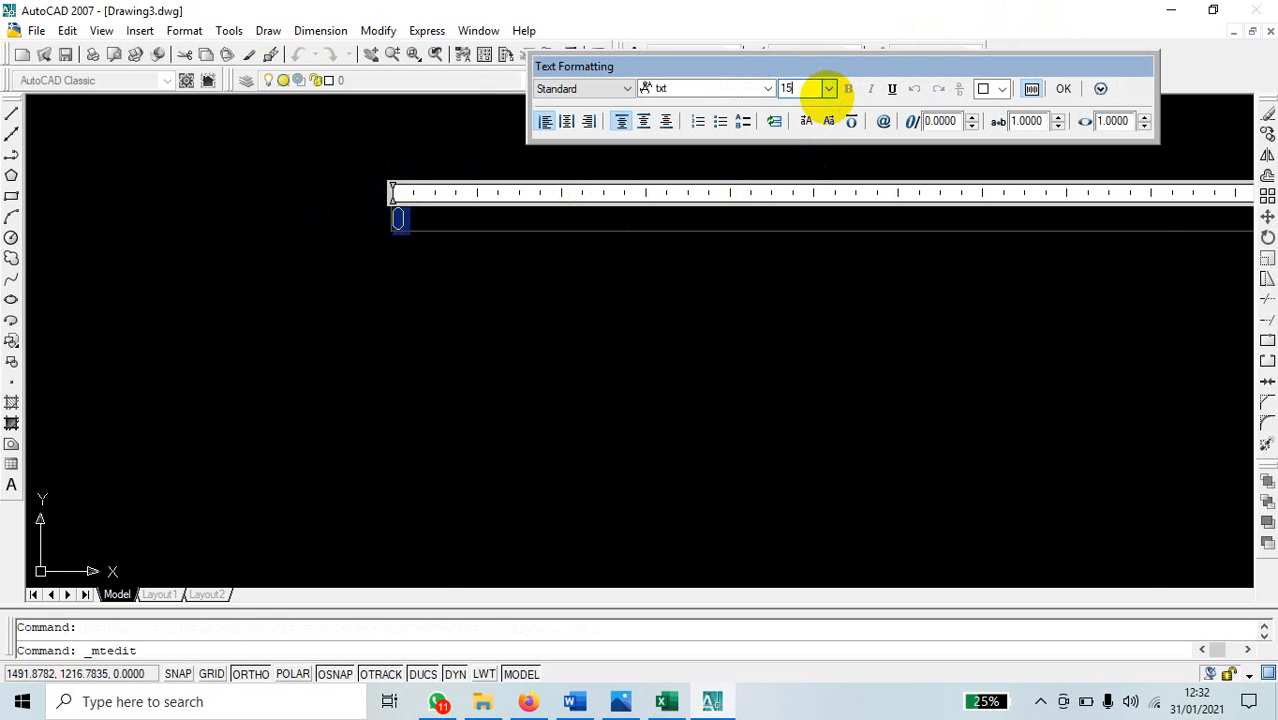
key(Return)
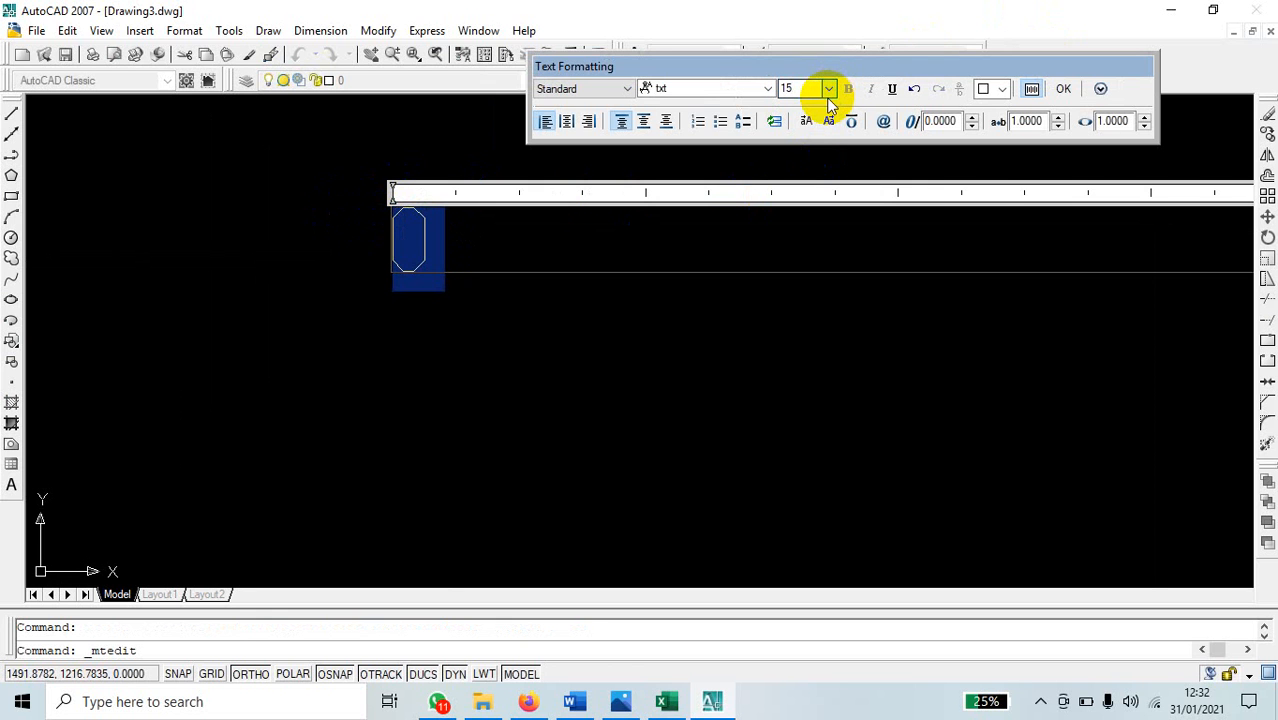
click(1063, 88)
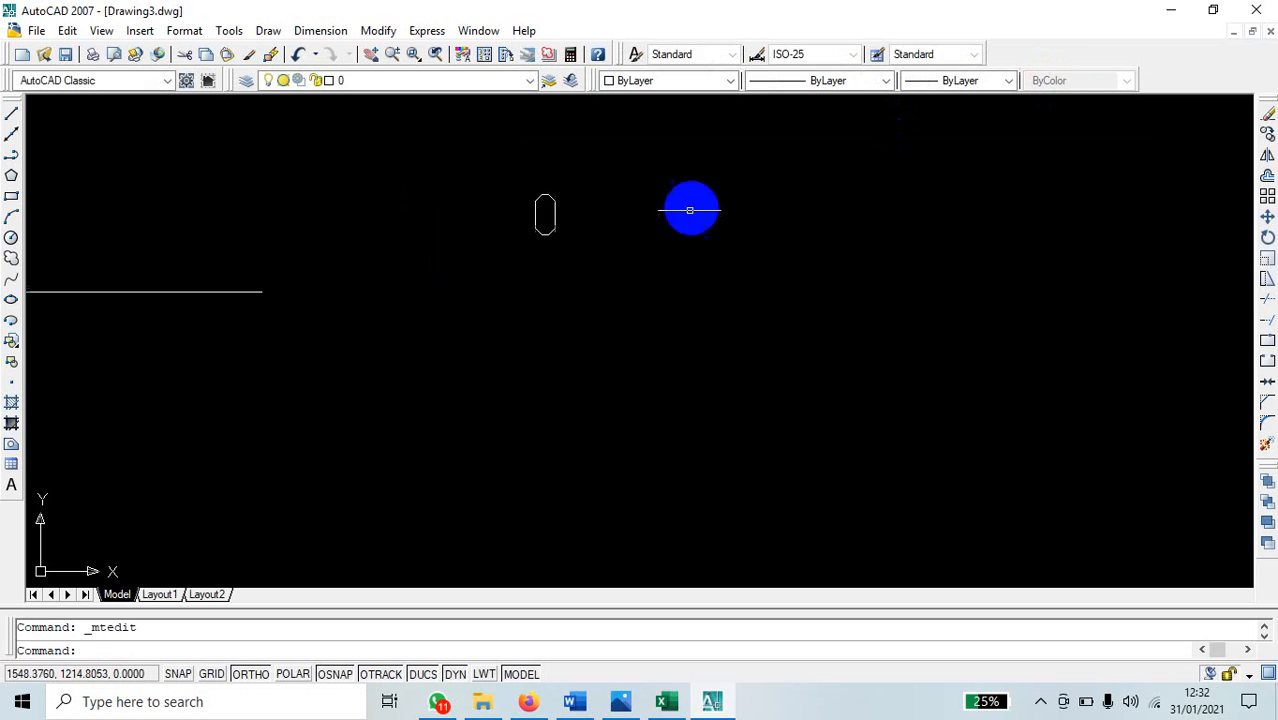
Move the "0" text in line with the right end of the horizontal axis line, turning Ortho off for free placement.
scroll(690, 210, down, 1)
click(605, 211)
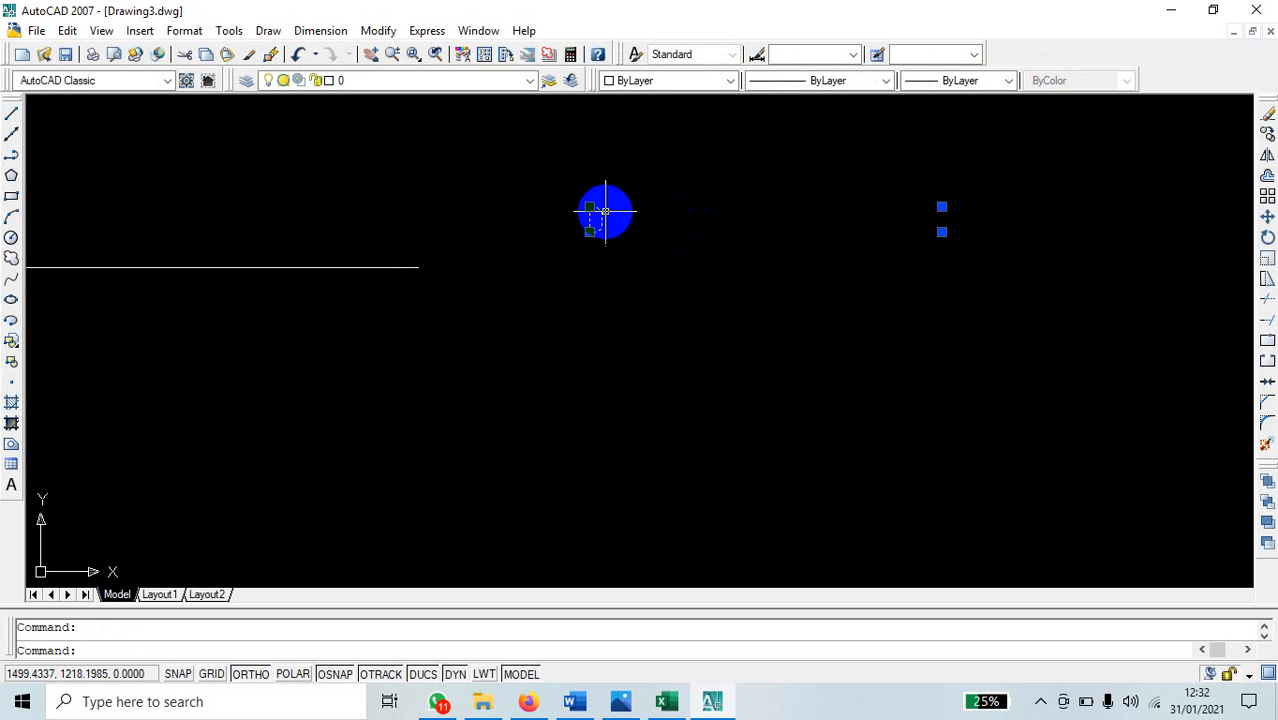
click(1267, 216)
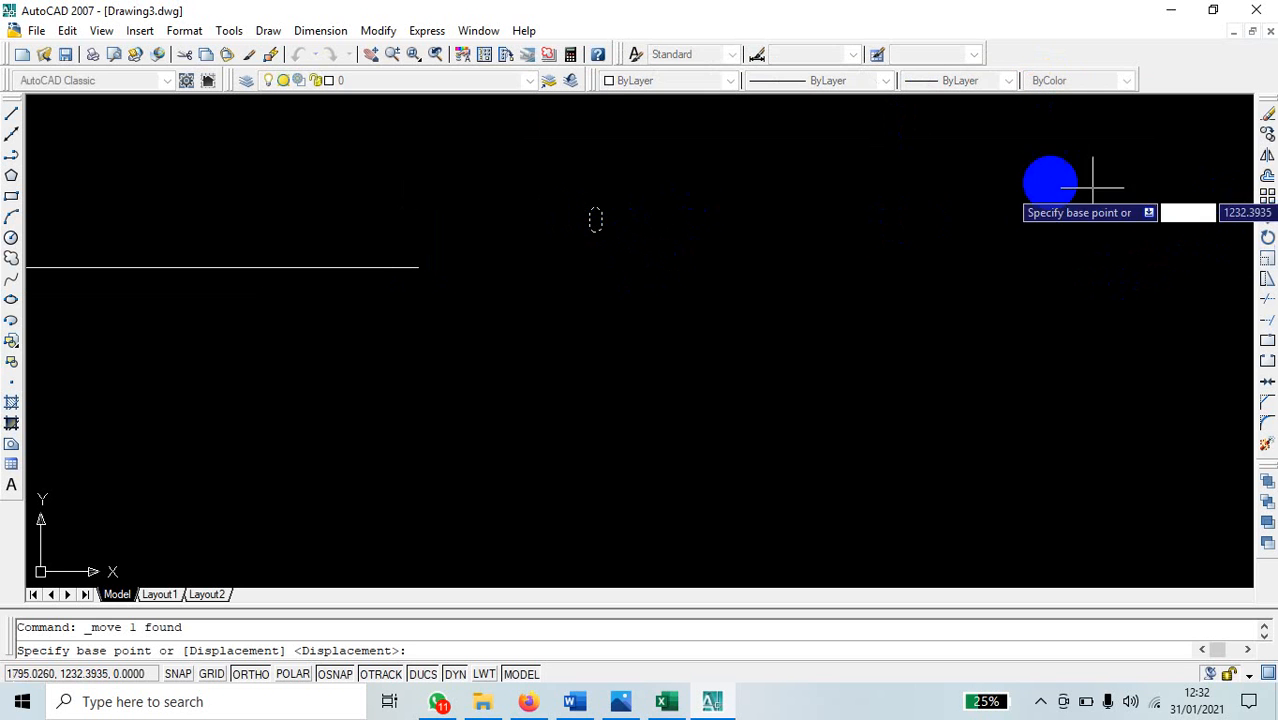
click(596, 213)
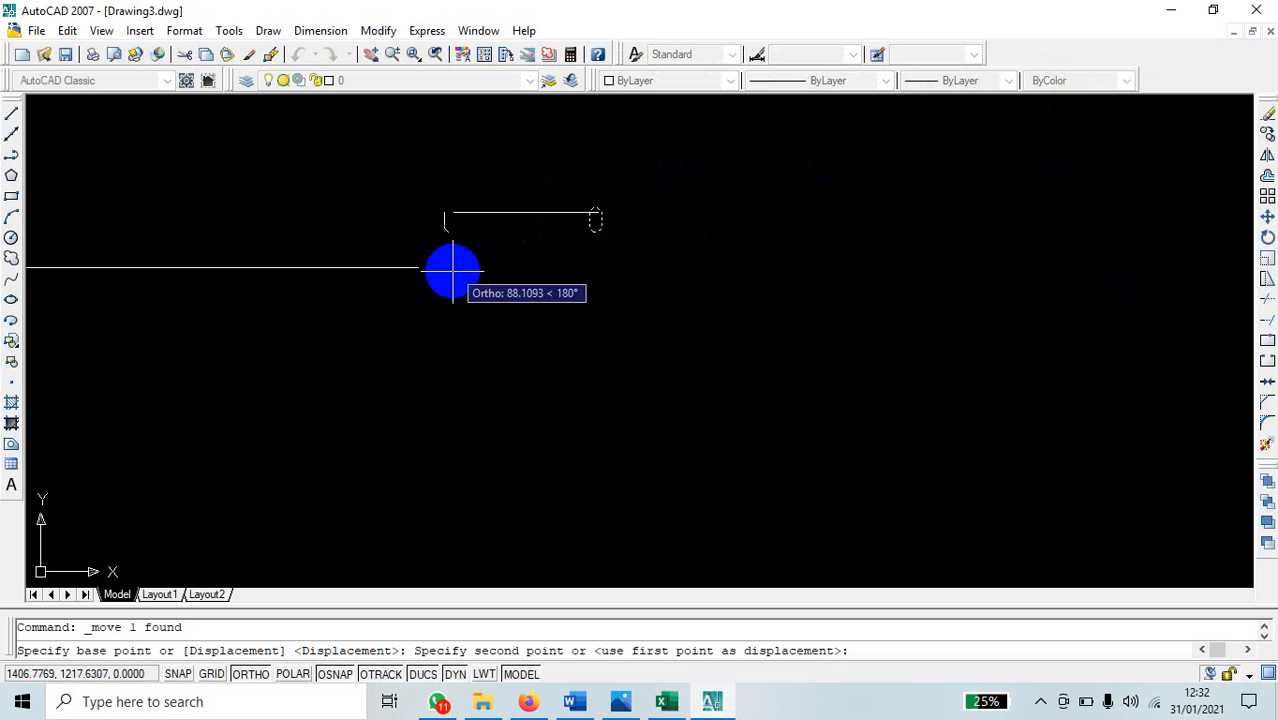
click(250, 674)
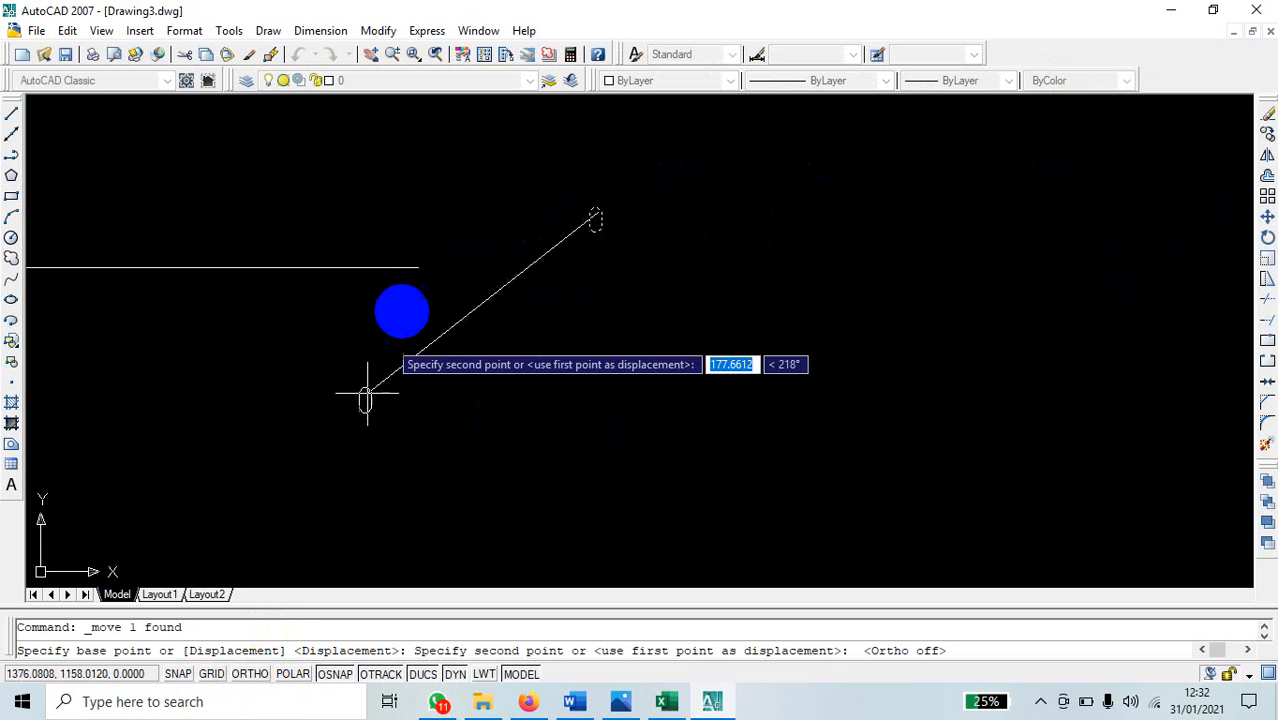
click(453, 269)
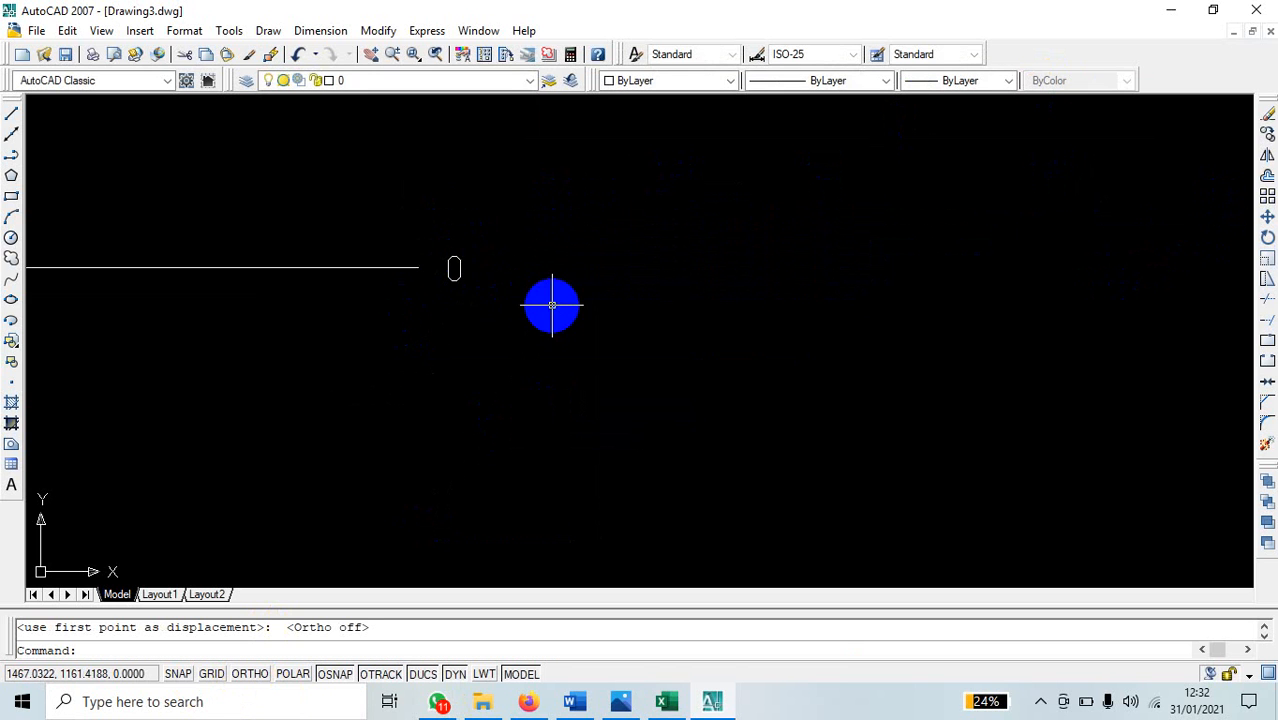
Narrow the text frame of the "0" label so that it fits closely around the character.
scroll(548, 300, down, 6)
scroll(527, 300, down, 2)
scroll(442, 314, up, 2)
middle_drag(442, 314, 457, 380)
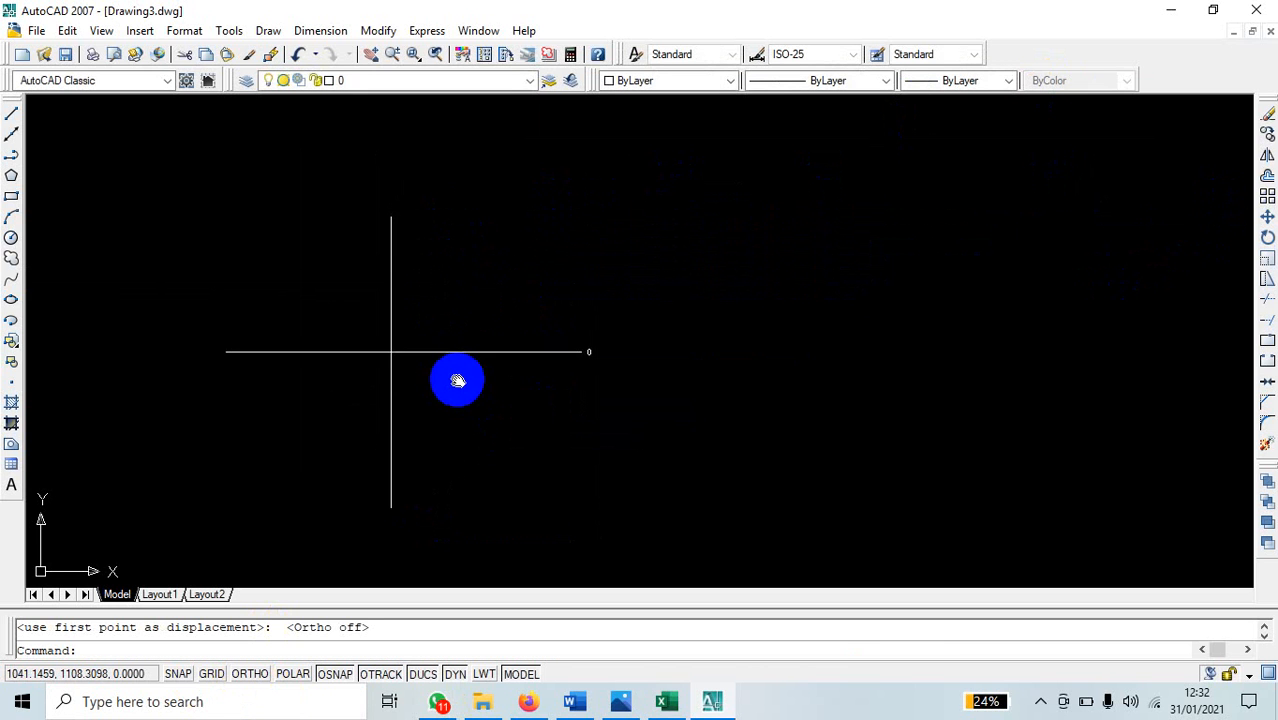
scroll(468, 355, up, 2)
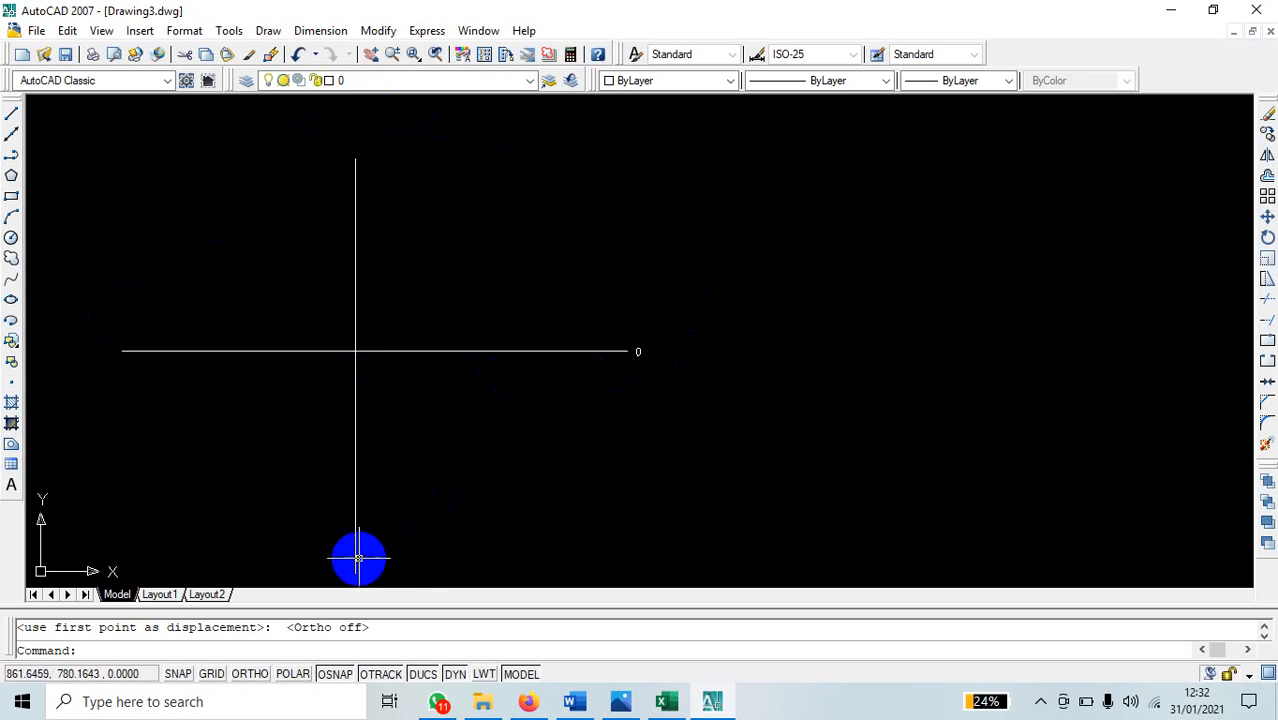
click(639, 352)
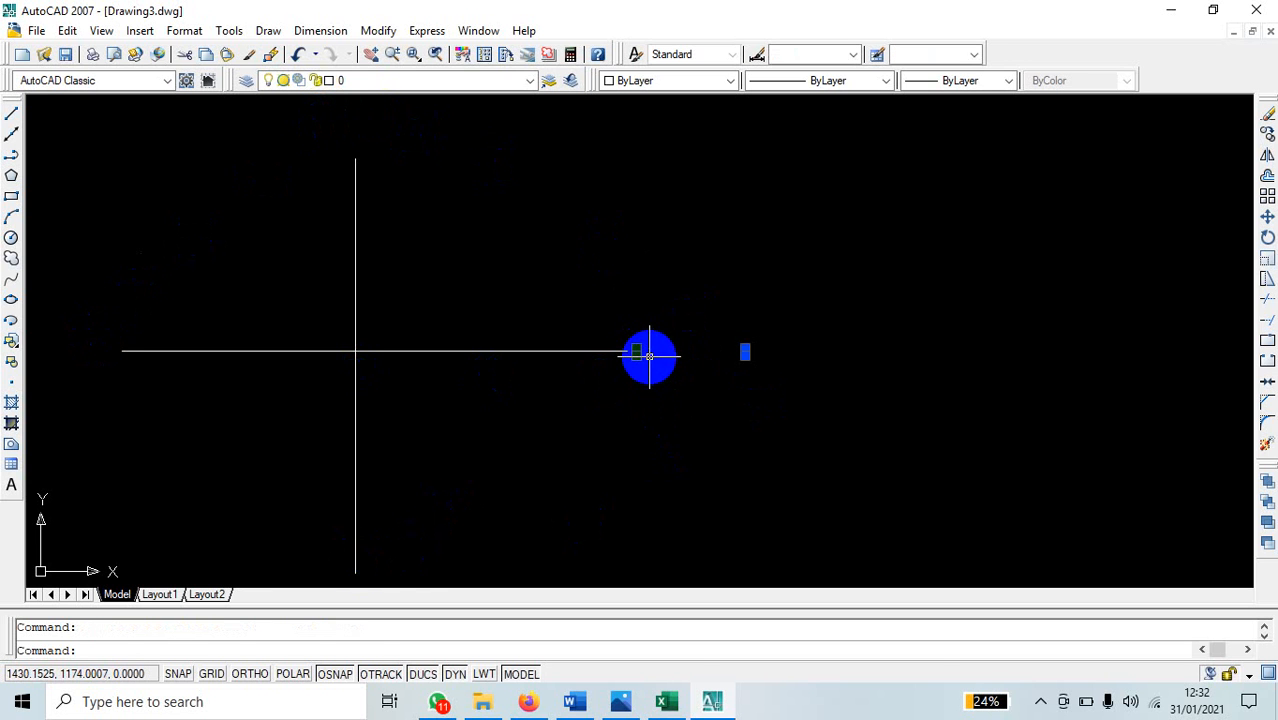
click(745, 353)
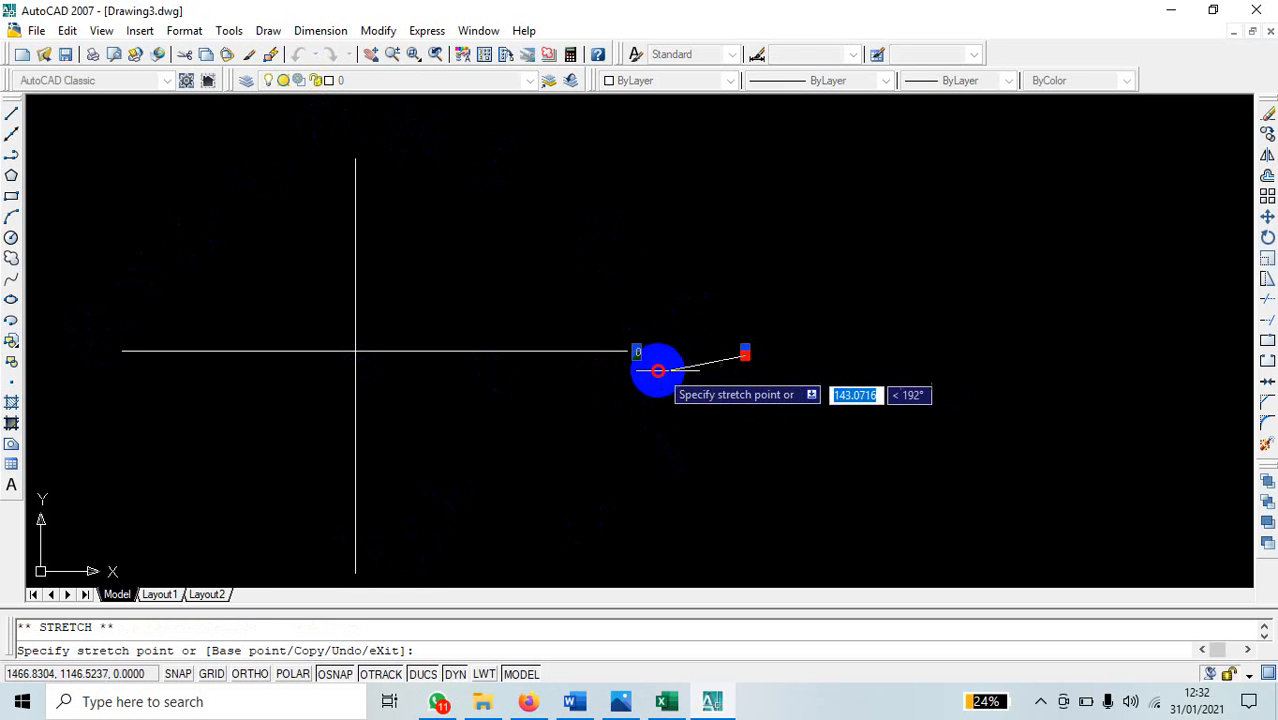
click(645, 358)
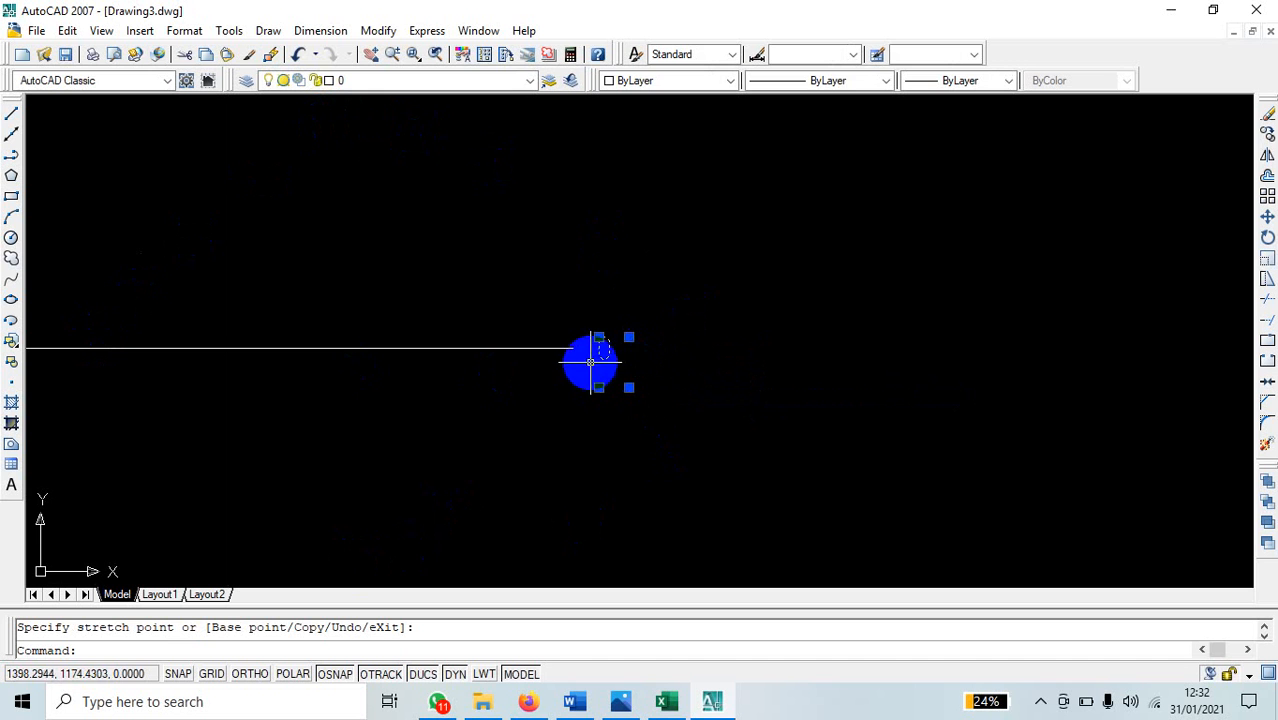
Copy the "0" label to the upper end of the vertical axis, the left end of the horizontal axis and the vertical axis's lower end.
click(1266, 135)
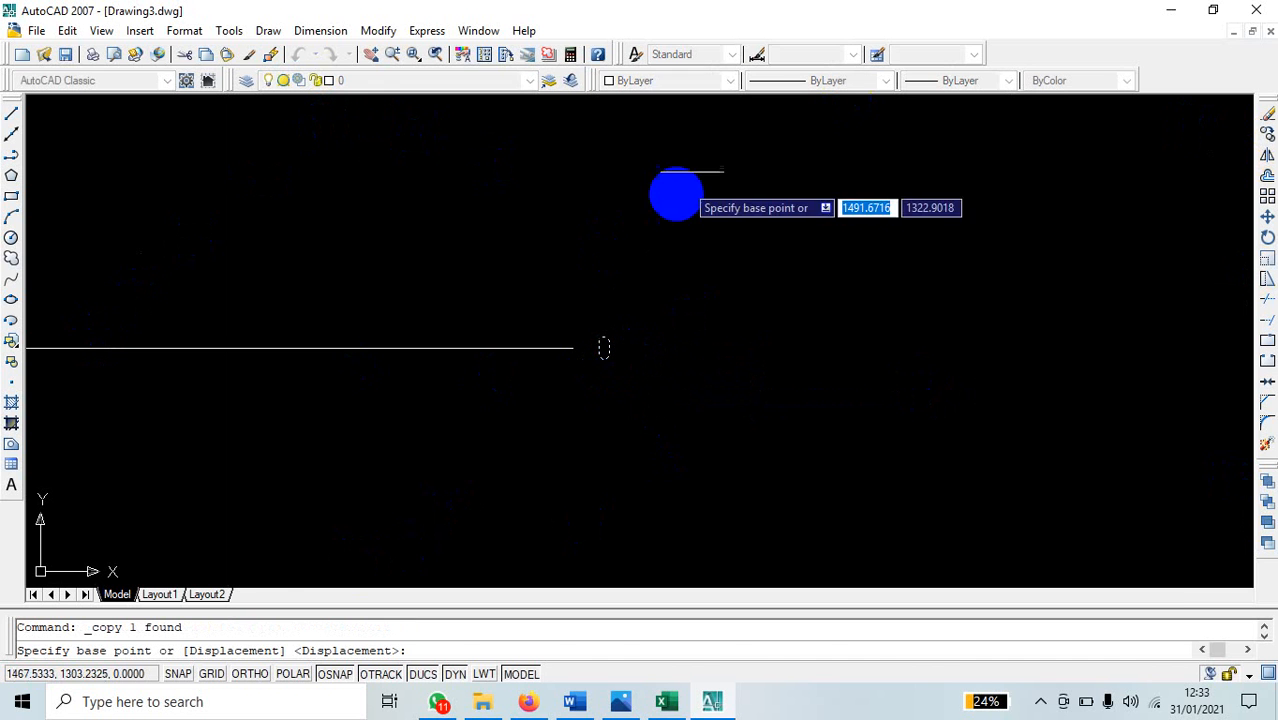
click(606, 350)
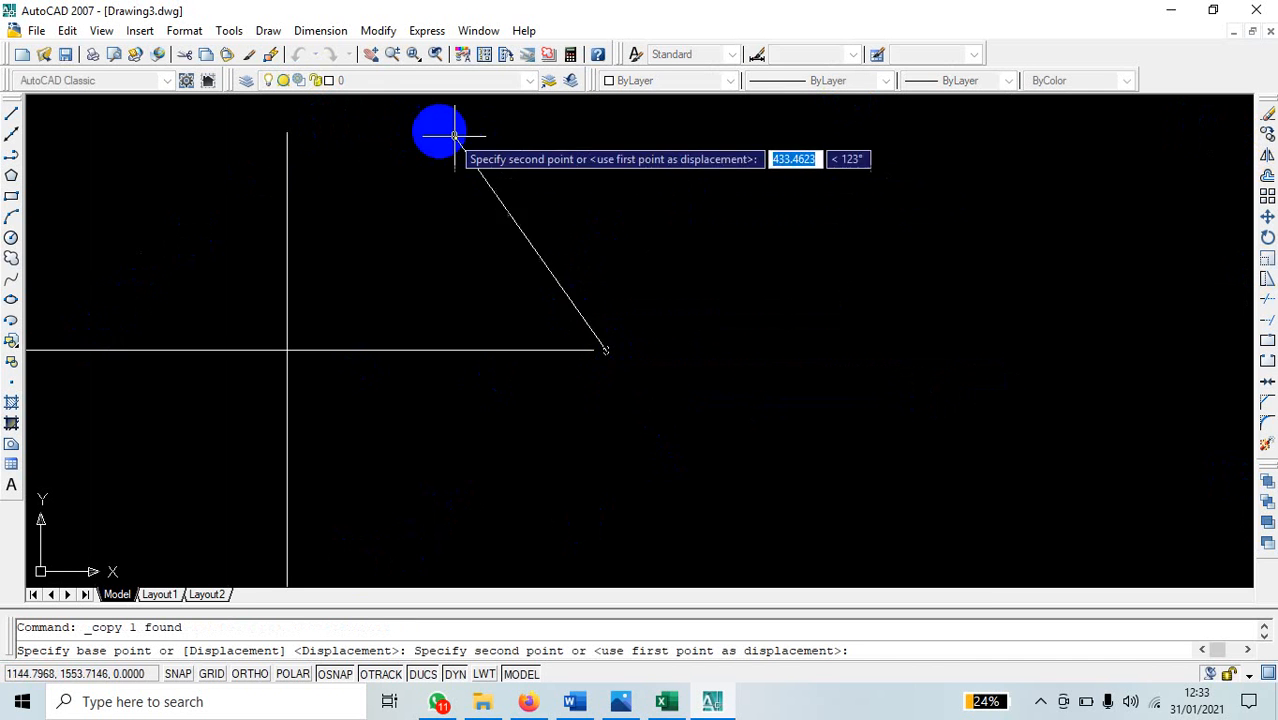
scroll(304, 114, up, 1)
click(276, 118)
scroll(318, 195, down, 2)
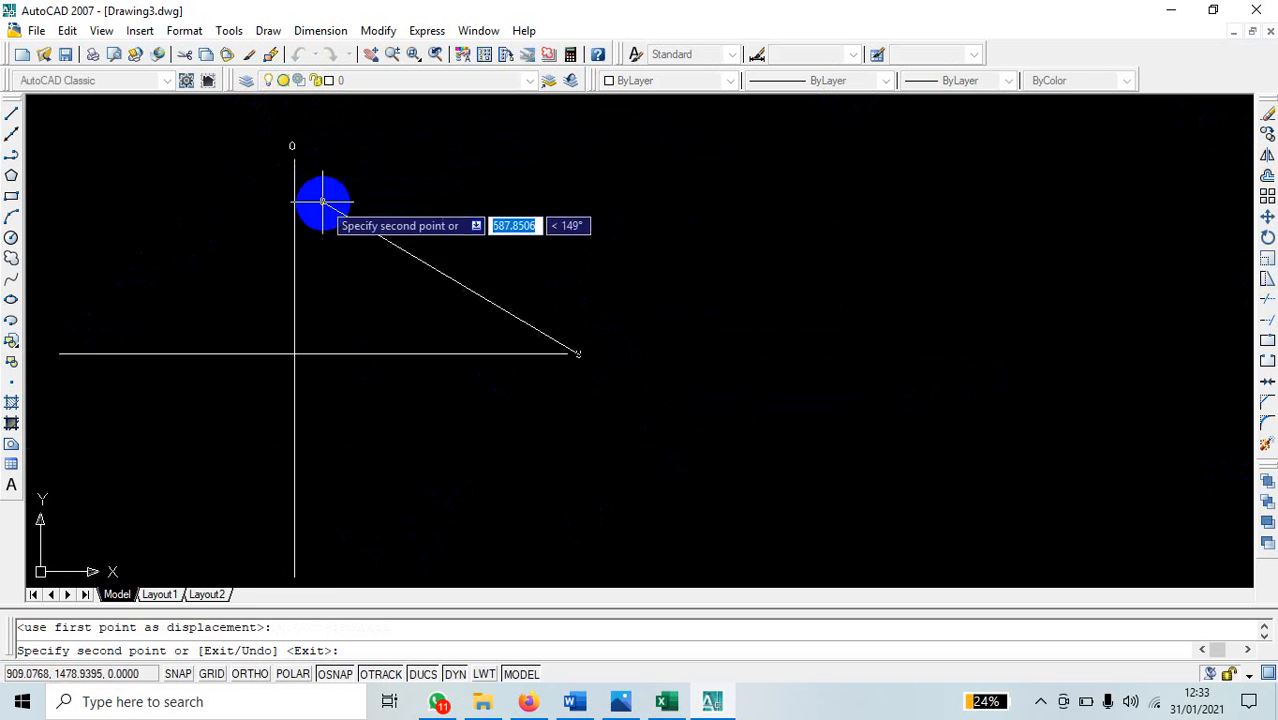
mouse_move(322, 200)
middle_down()
mouse_move(434, 289)
mouse_move(499, 260)
middle_up()
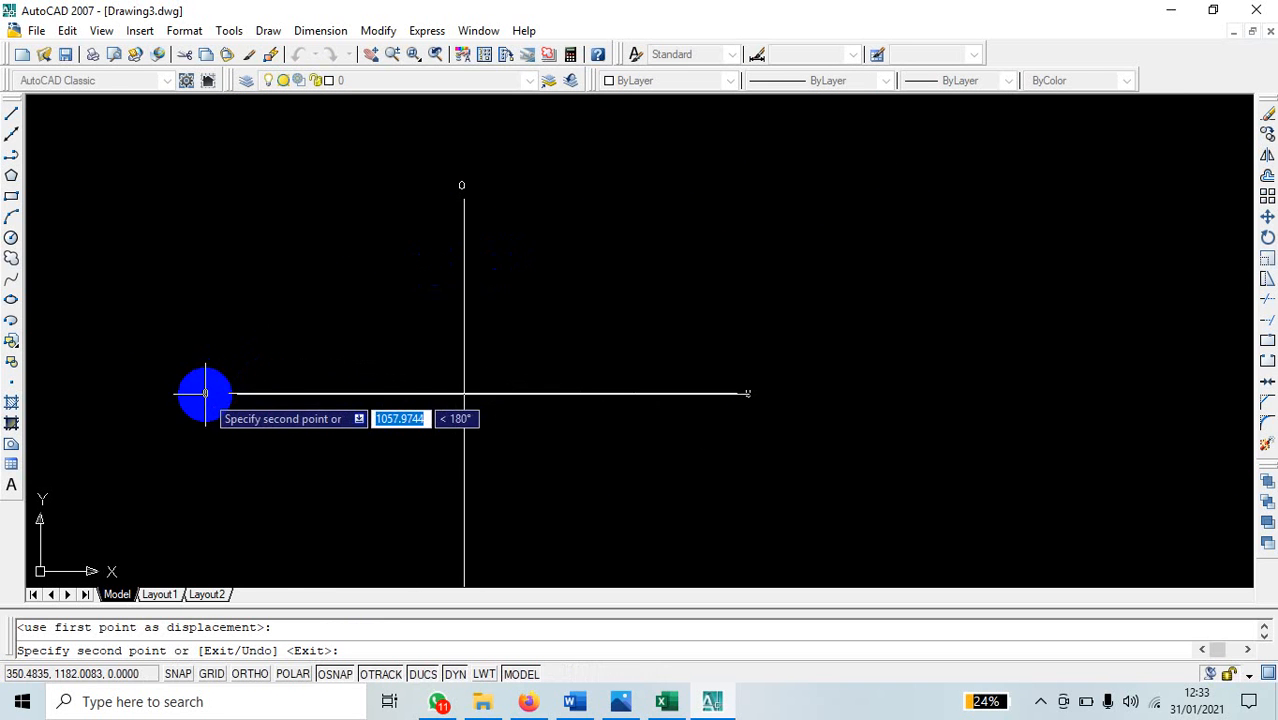
click(212, 391)
middle_drag(408, 525, 463, 316)
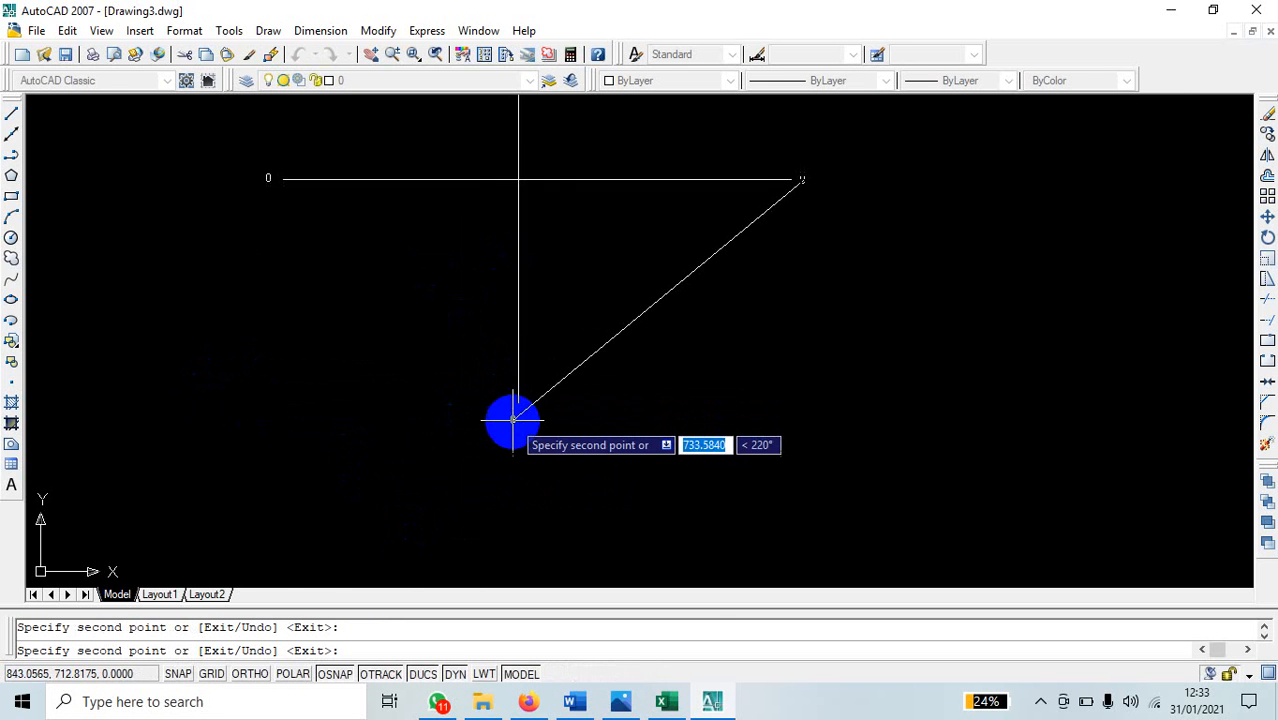
right_click(569, 425)
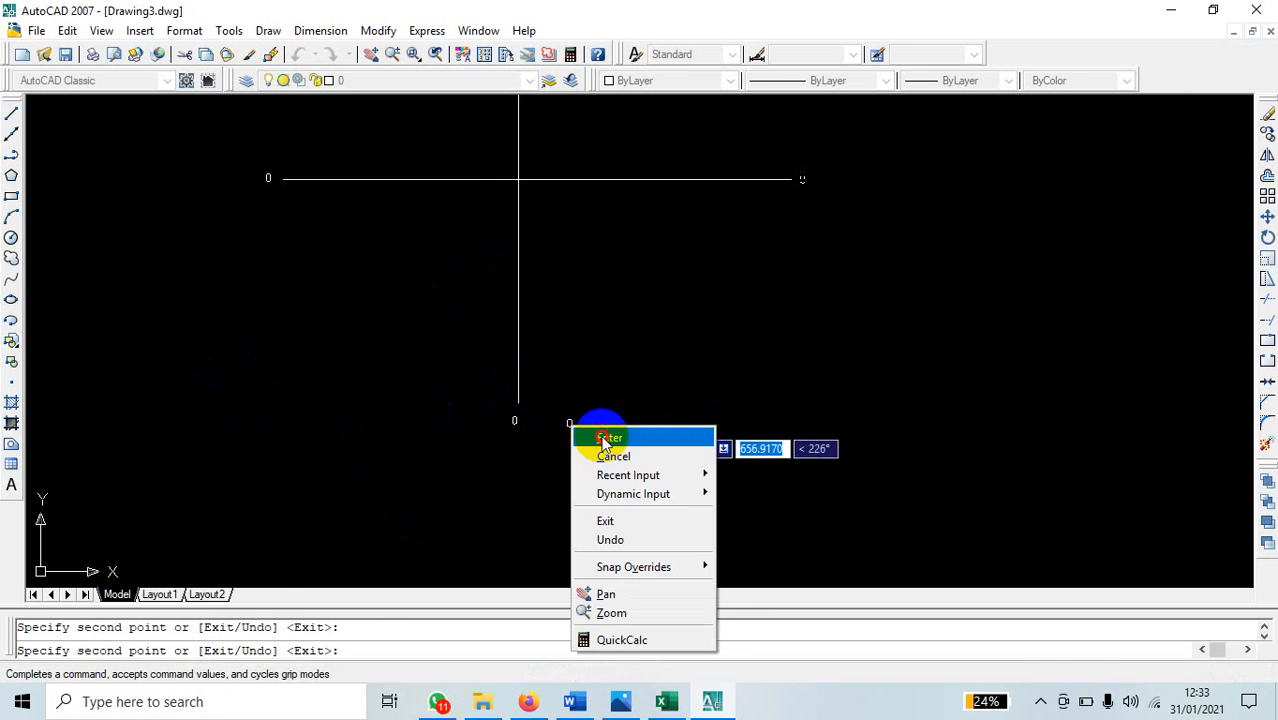
click(600, 436)
Change the label above the vertical axis line to "90".
scroll(636, 320, down, 2)
middle_drag(636, 320, 542, 551)
scroll(453, 354, up, 4)
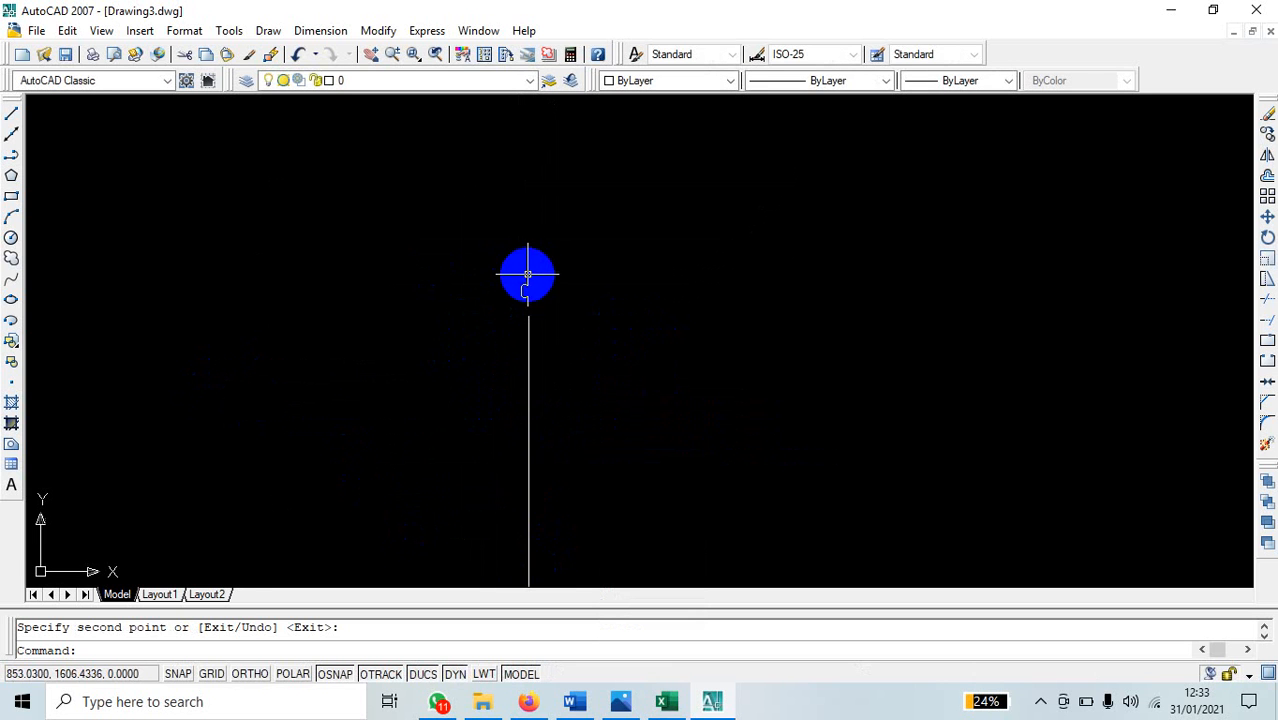
double_click(528, 291)
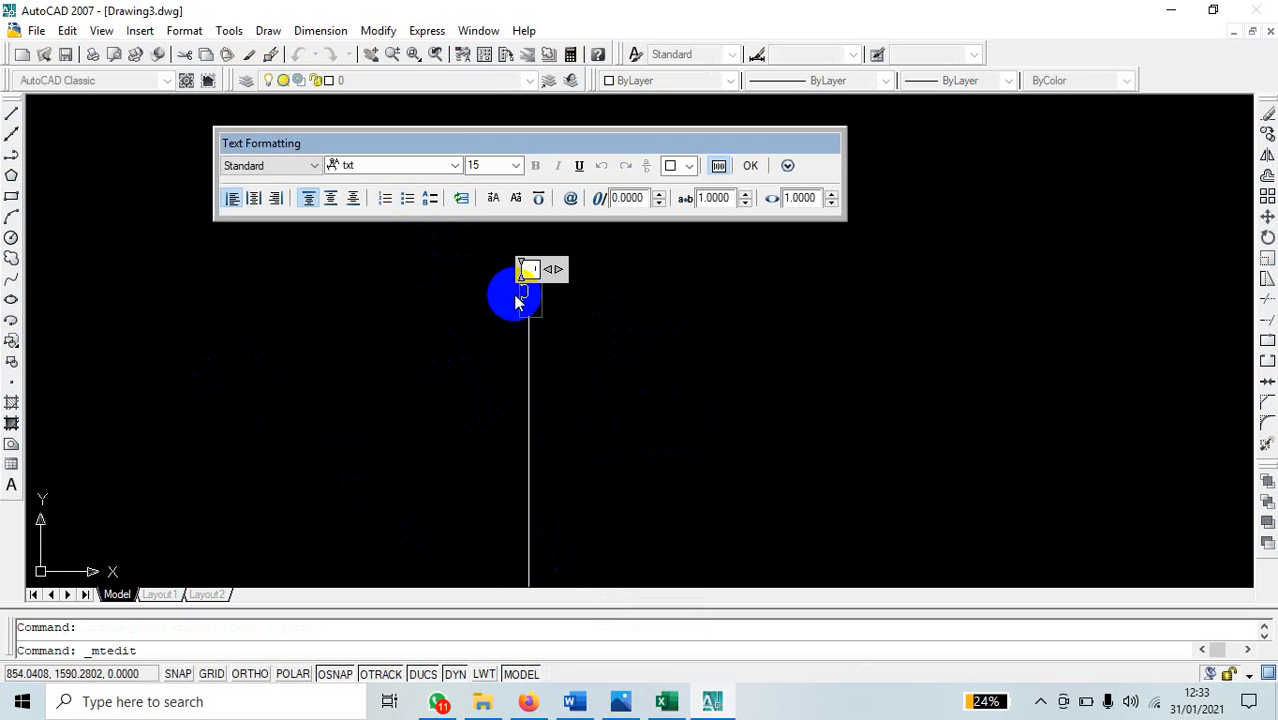
text(90)
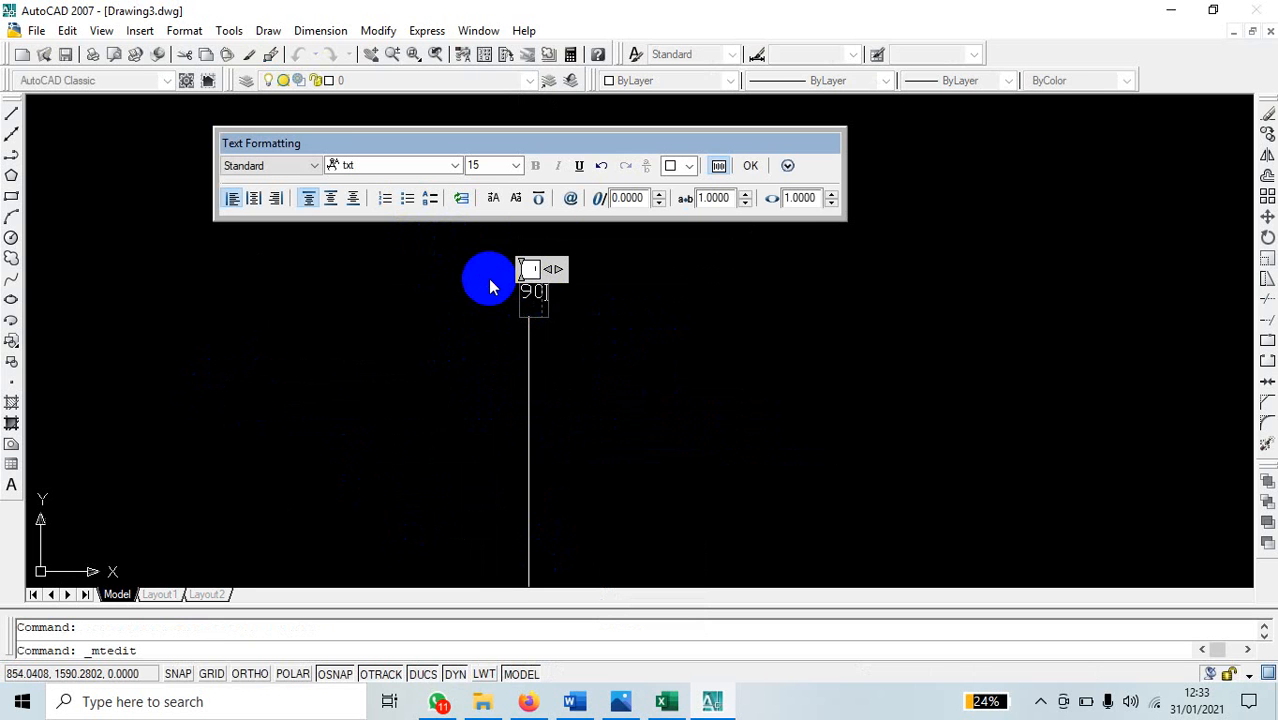
click(751, 166)
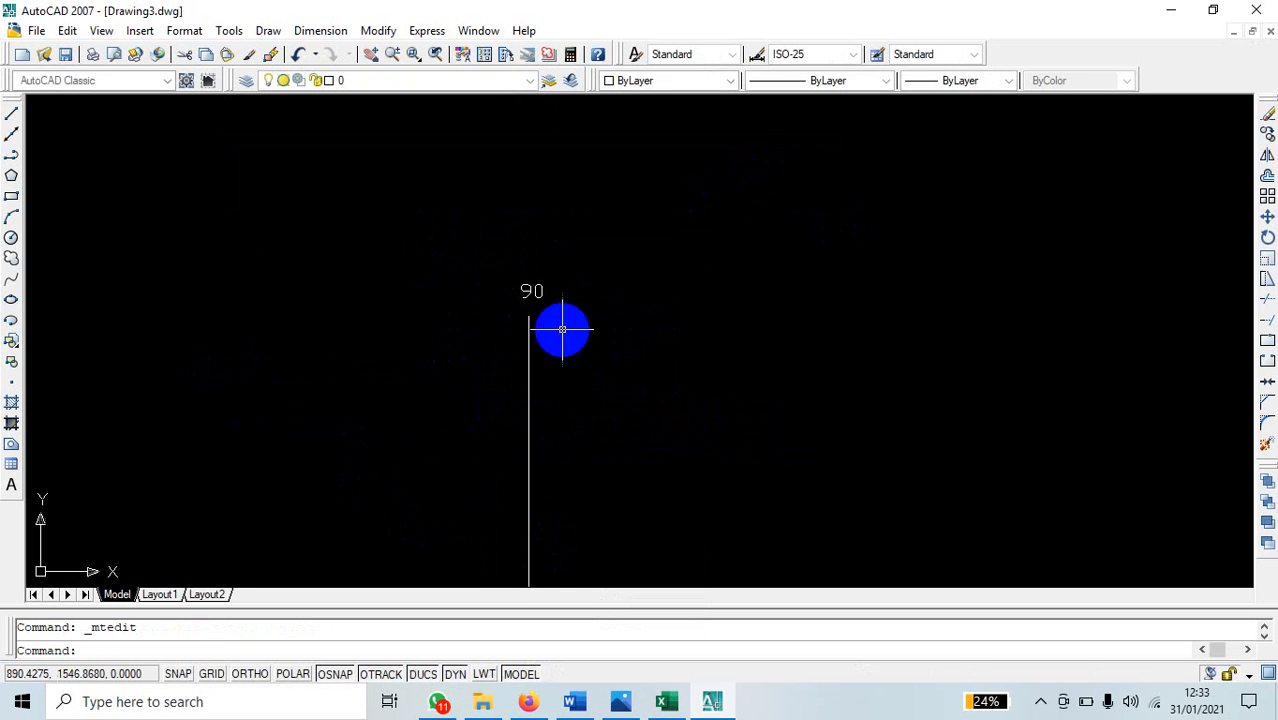
Change the label at the left end of the horizontal axis line to "180".
scroll(561, 331, down, 3)
mouse_move(557, 336)
middle_down()
mouse_move(588, 268)
mouse_move(633, 228)
middle_up()
scroll(352, 416, up, 2)
scroll(349, 422, up, 2)
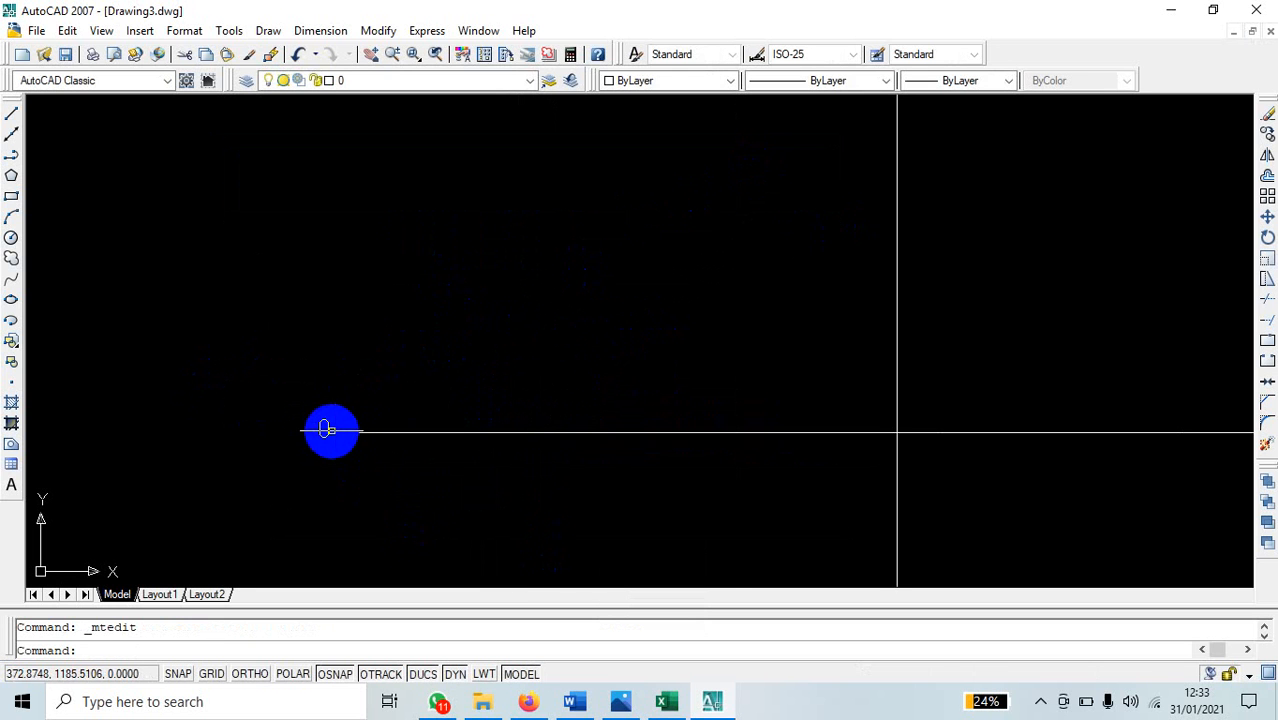
click(326, 428)
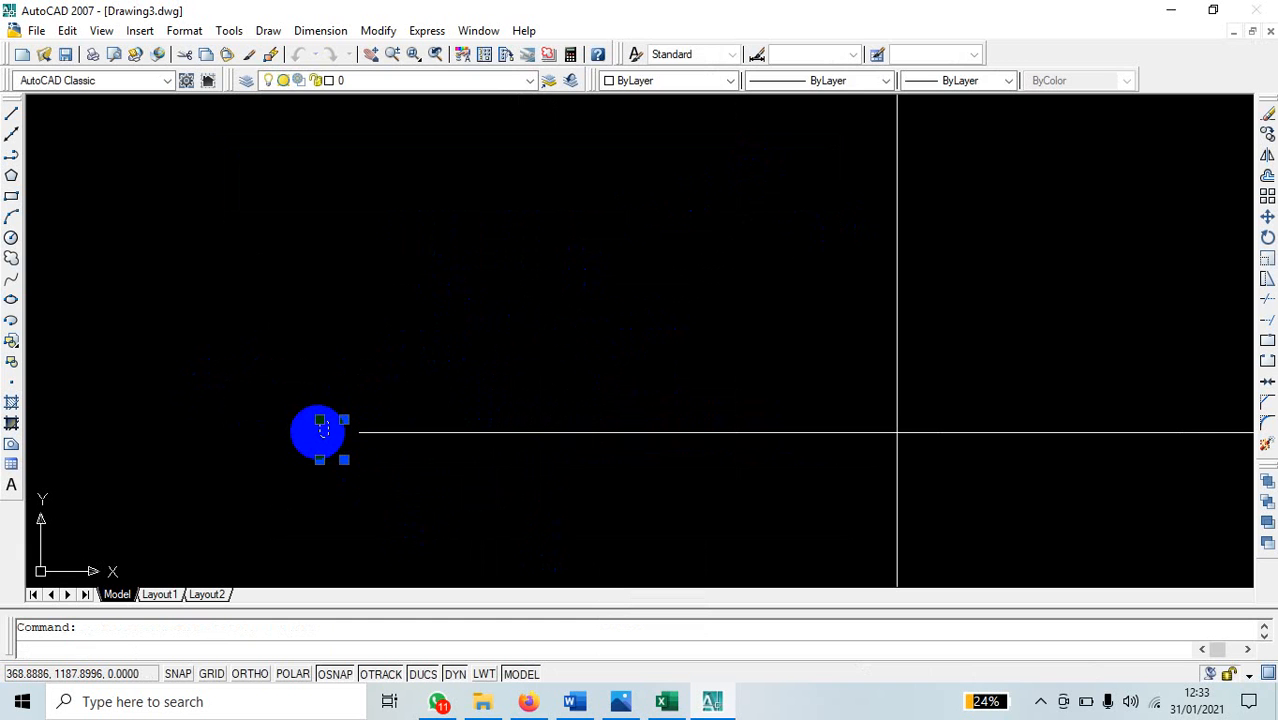
double_click(323, 428)
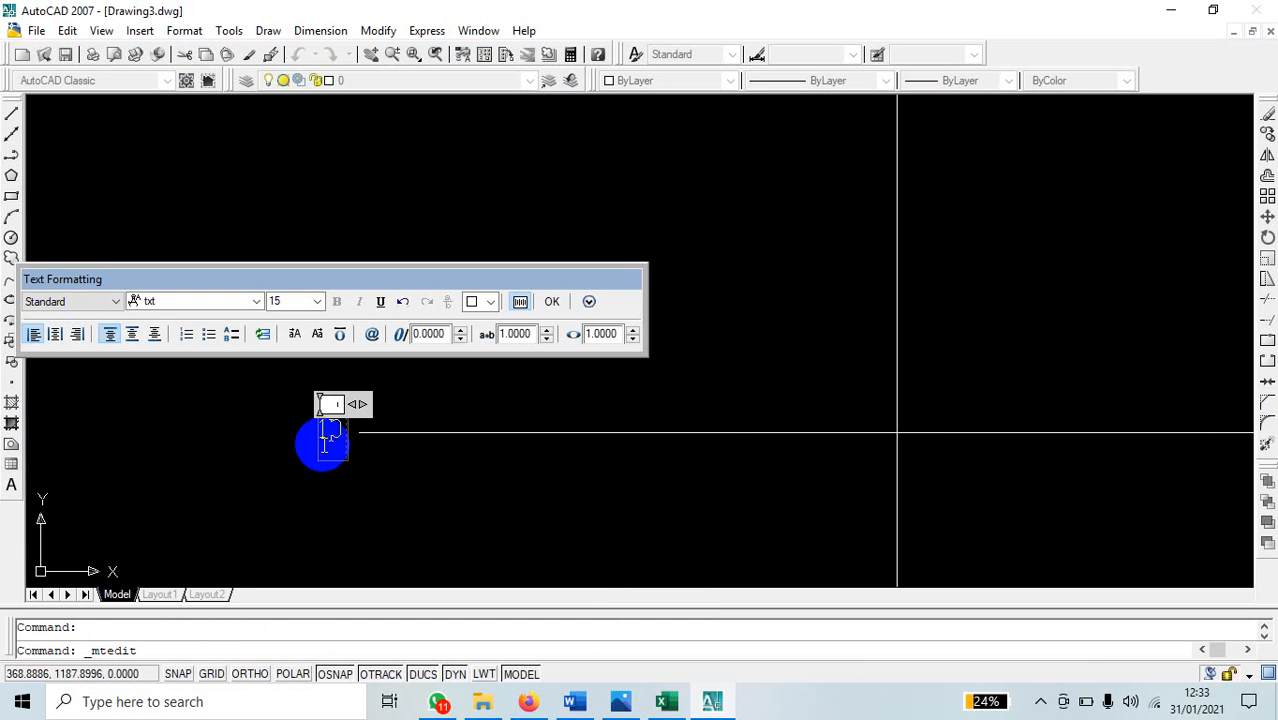
text(180)
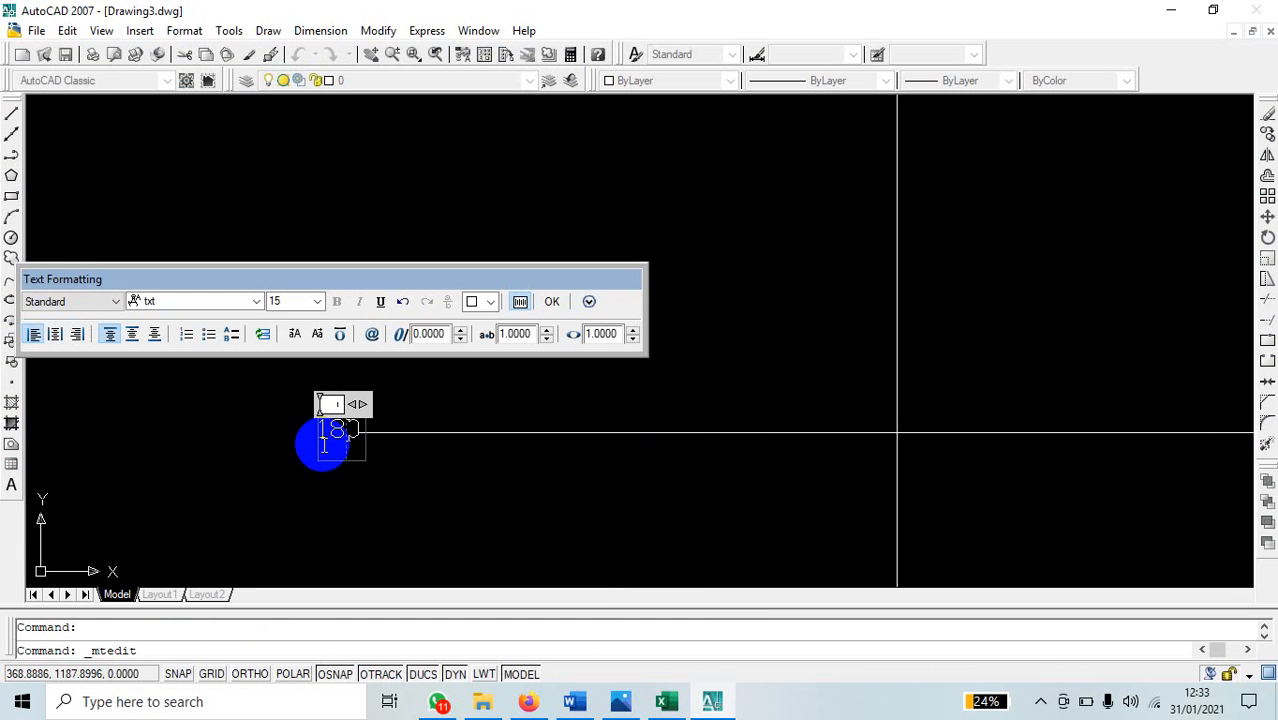
click(552, 301)
Change the label below the vertical axis line to "270".
scroll(633, 459, down, 3)
middle_drag(633, 459, 447, 228)
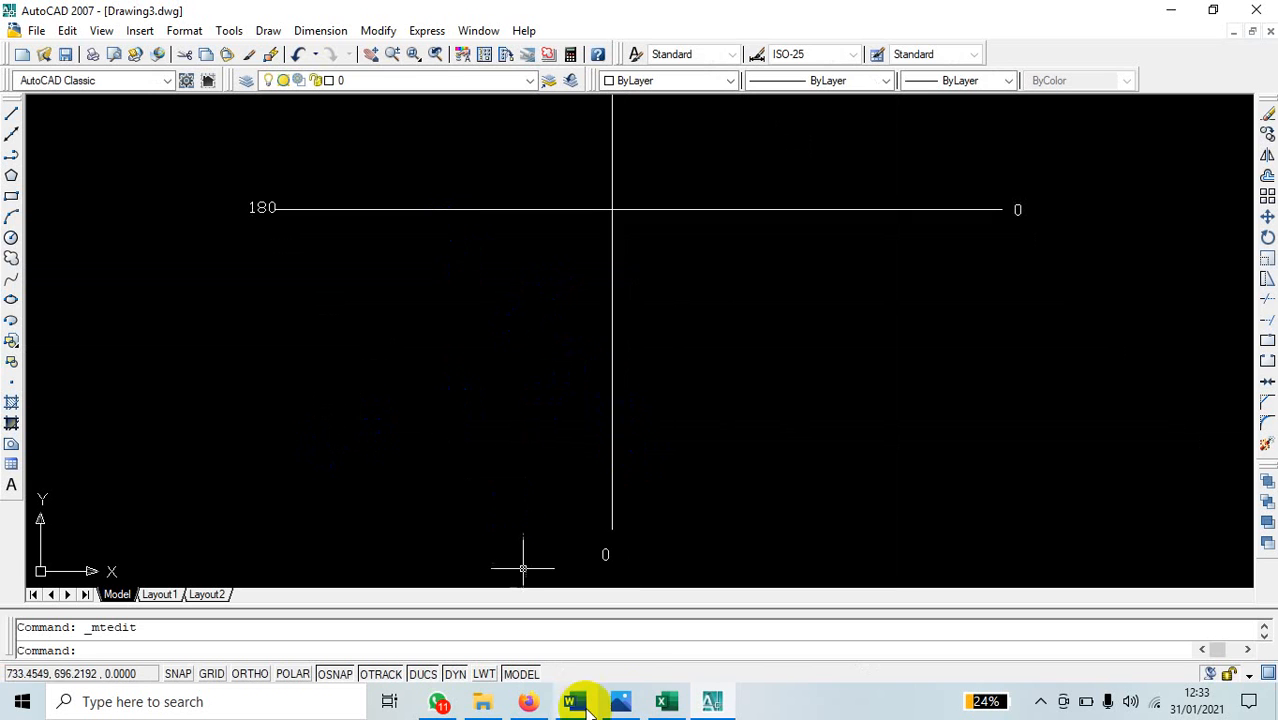
click(609, 551)
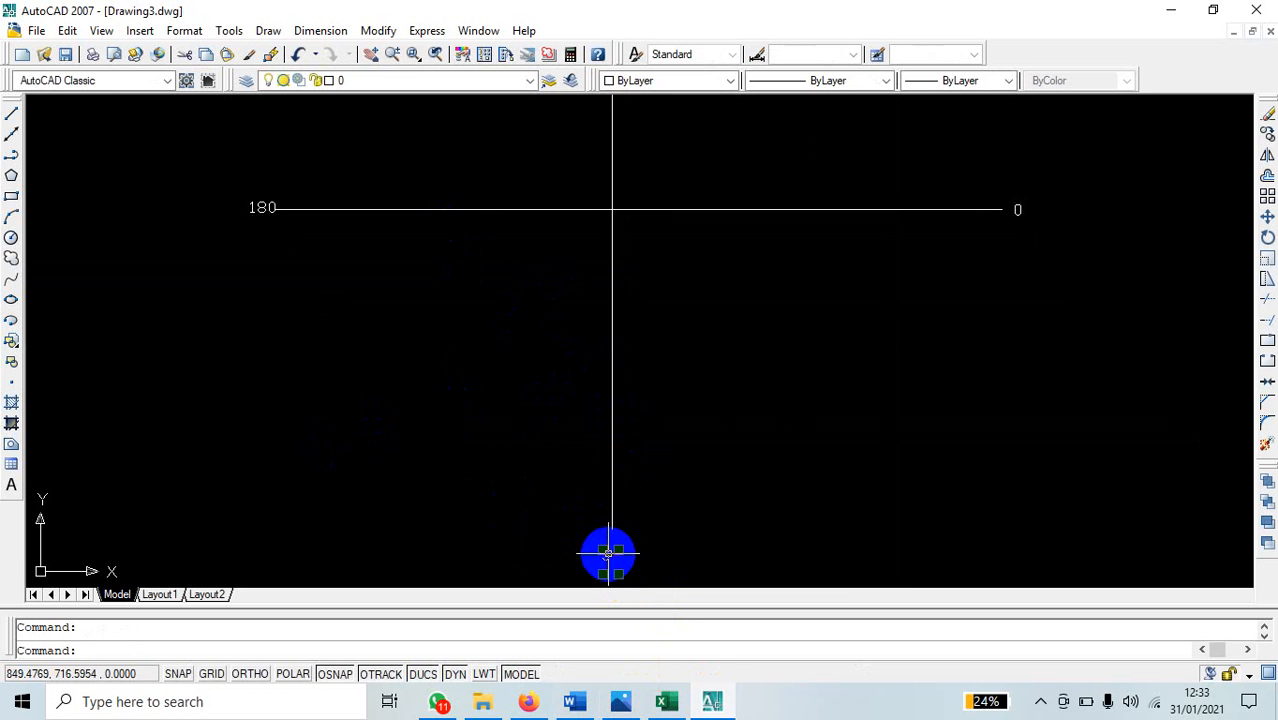
double_click(605, 553)
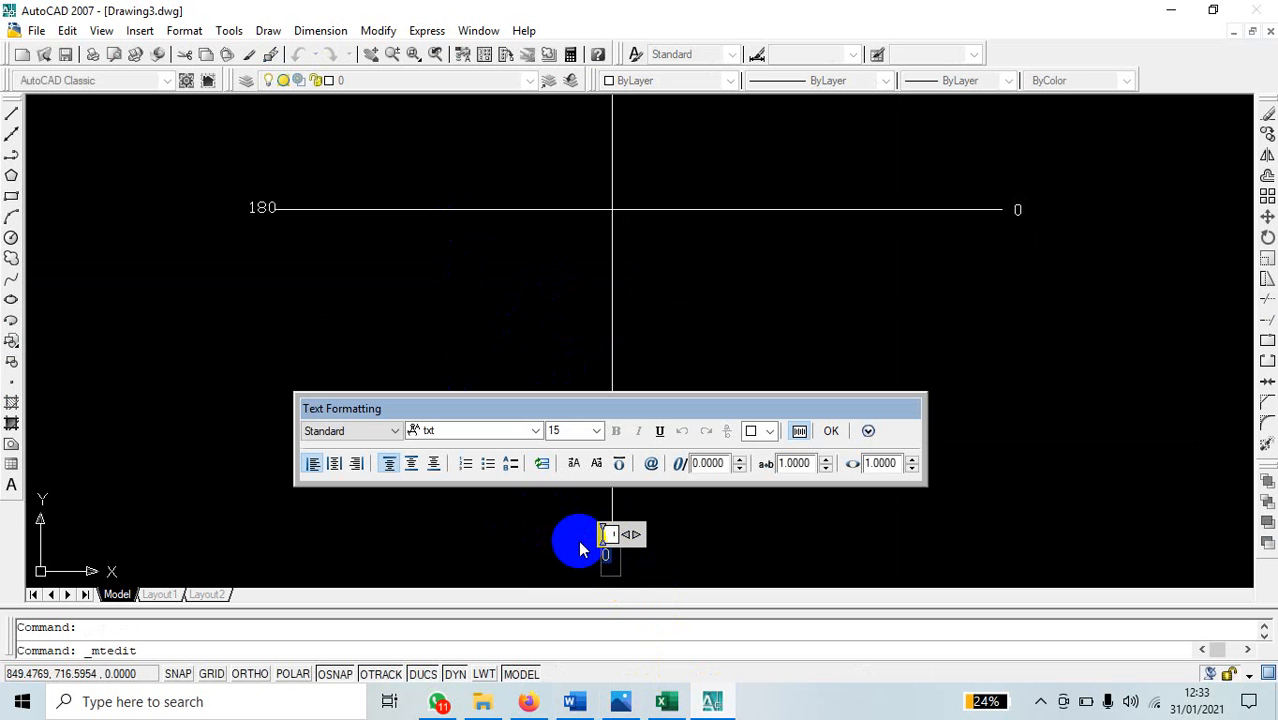
text(270)
click(832, 431)
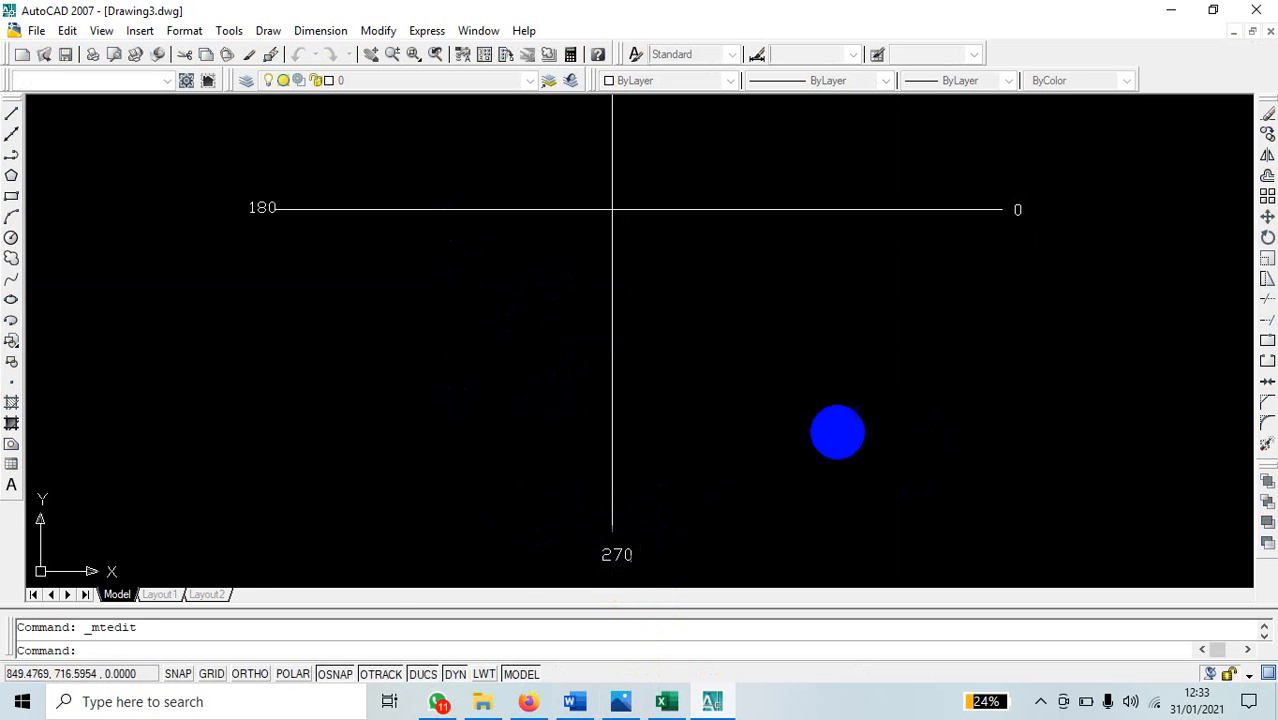
middle_drag(752, 460, 639, 476)
scroll(627, 432, down, 4)
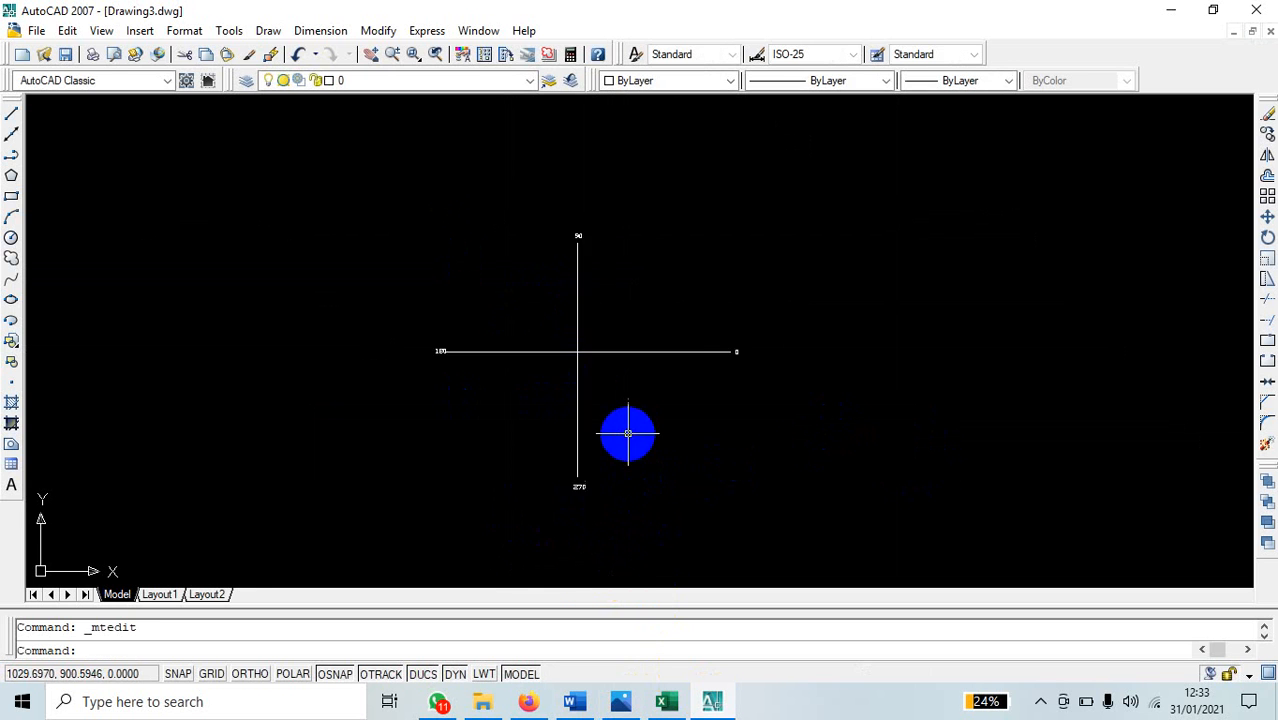
mouse_move(627, 432)
middle_down()
mouse_move(352, 408)
mouse_move(347, 420)
mouse_move(375, 390)
middle_up()
scroll(333, 378, up, 3)
scroll(340, 379, down, 1)
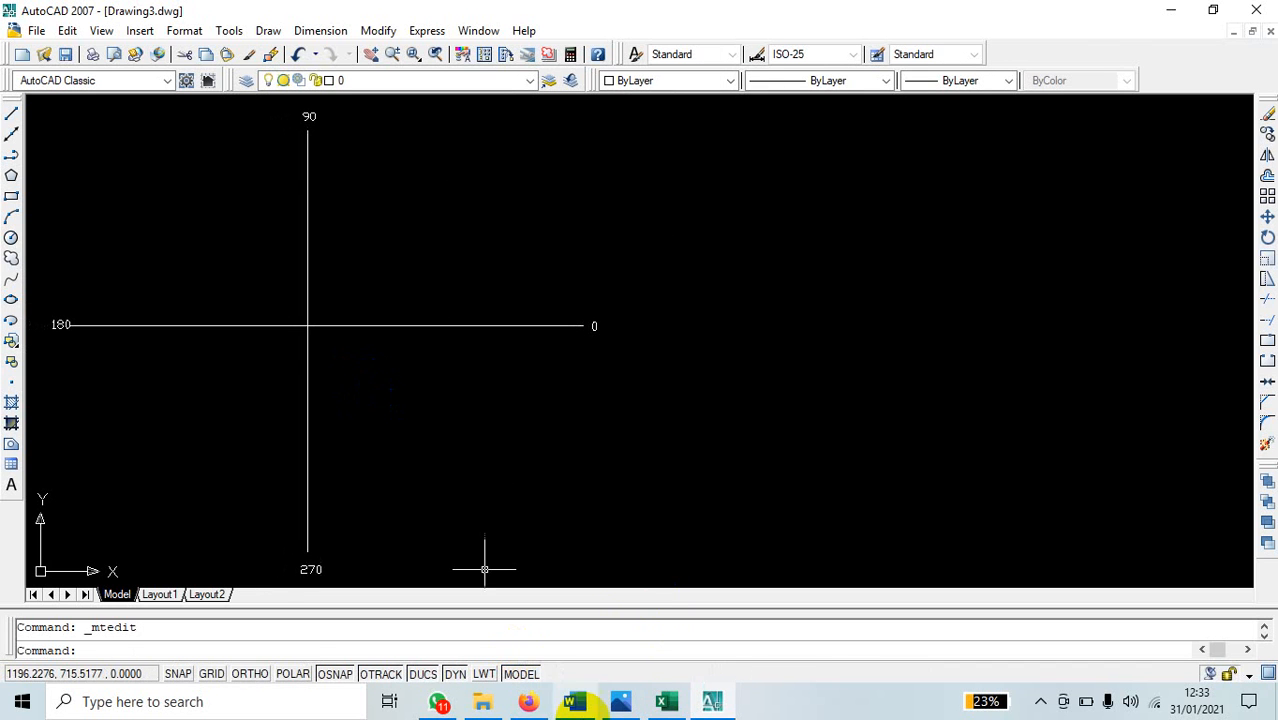
Switch to Firefox and review the rectangle, triangle and hexagon coordinate examples in SISTIM KOORDINAT 2D.docx.
click(530, 699)
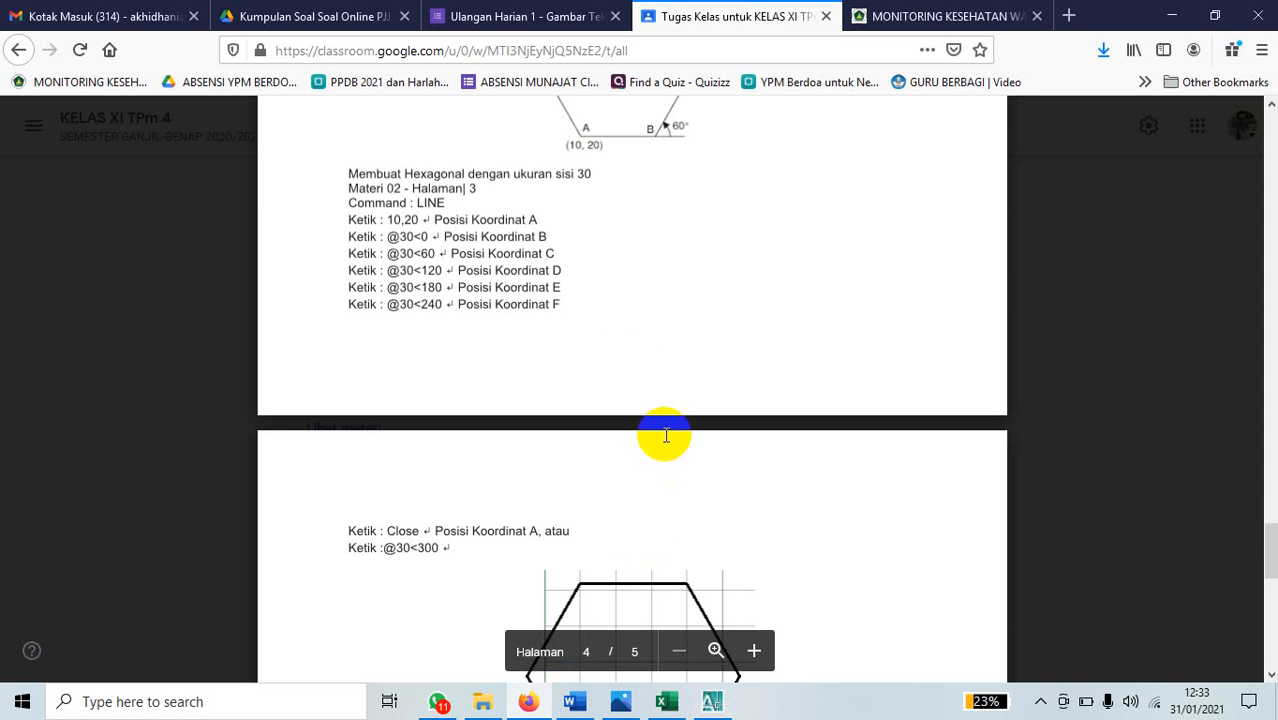
scroll(607, 323, up, 10)
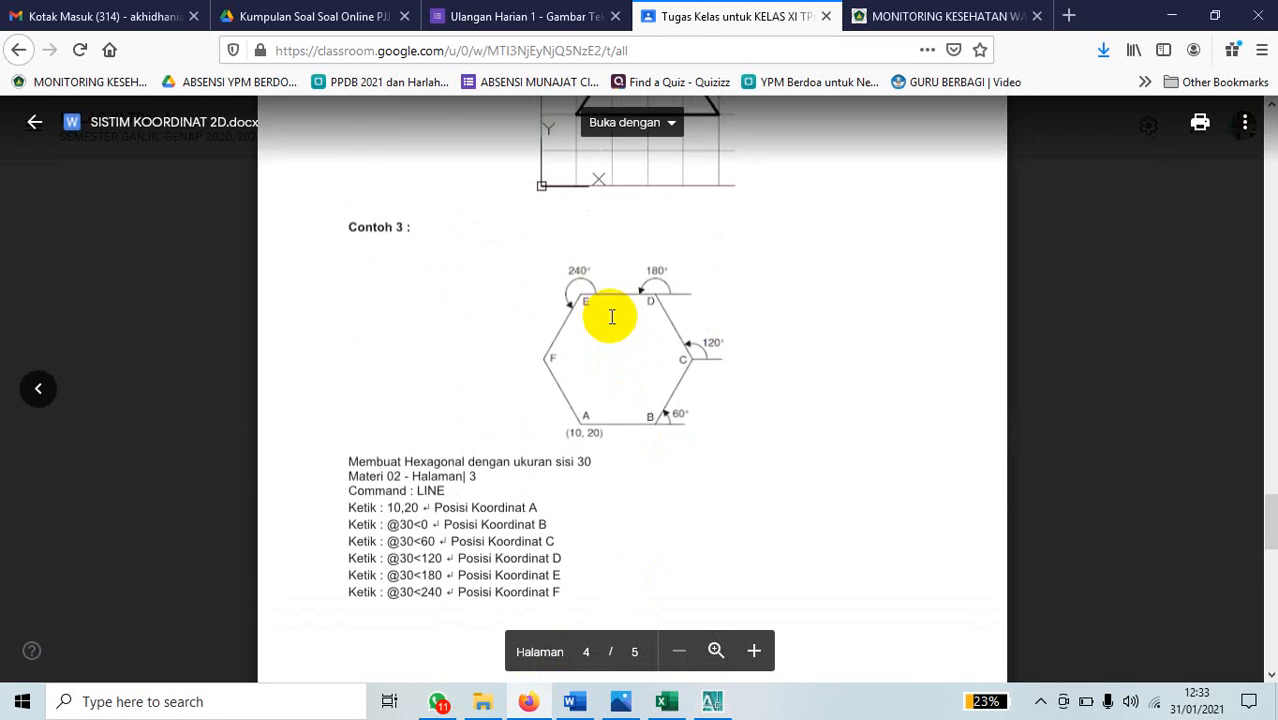
scroll(611, 316, up, 10)
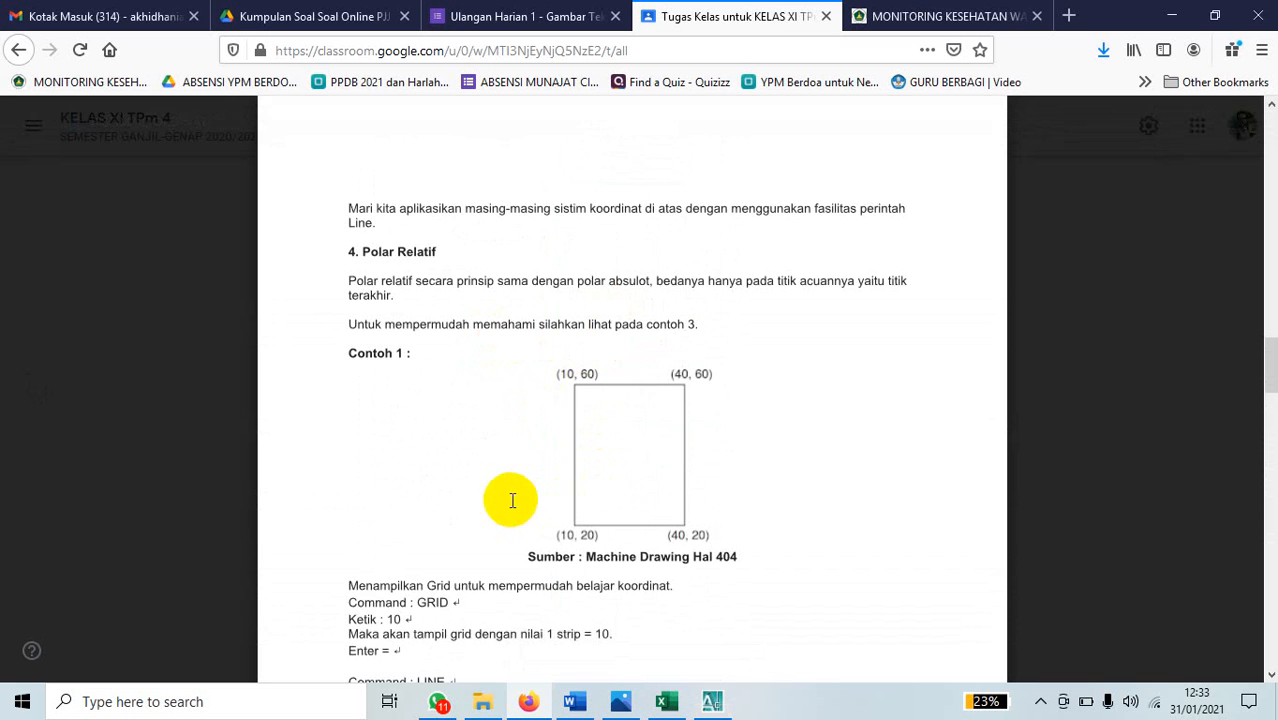
scroll(512, 500, down, 4)
scroll(510, 497, down, 12)
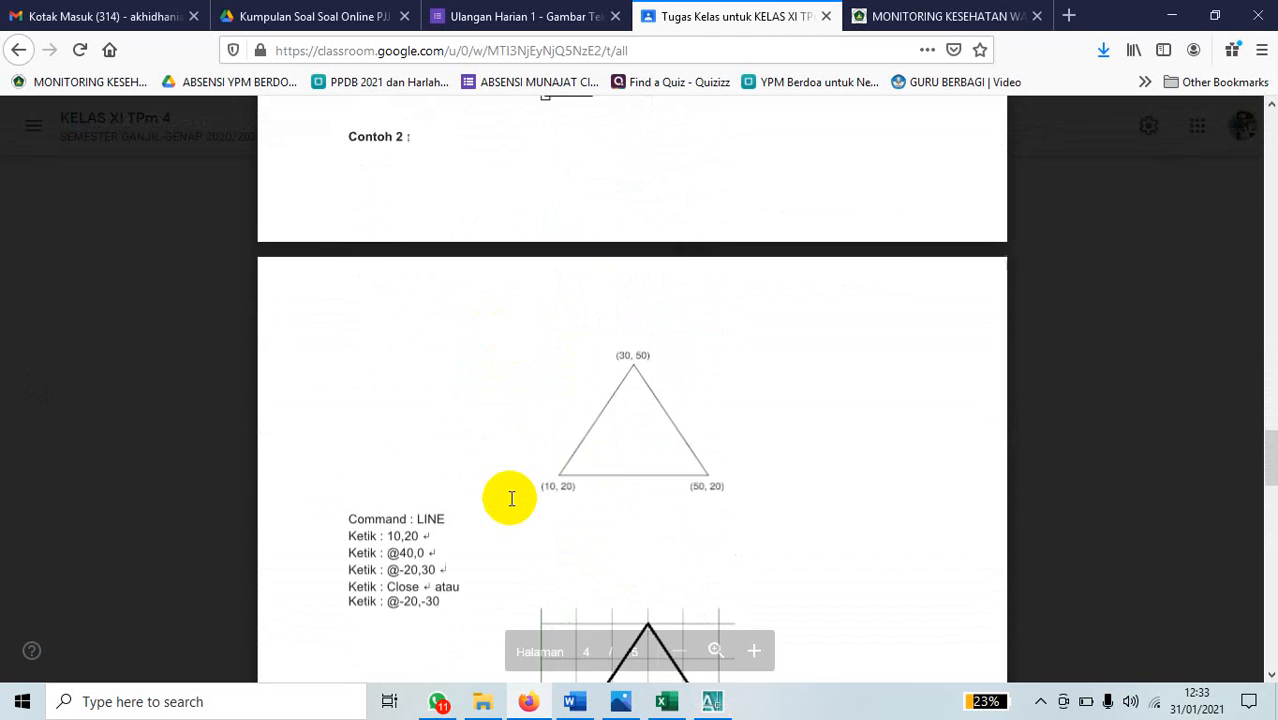
scroll(665, 500, down, 15)
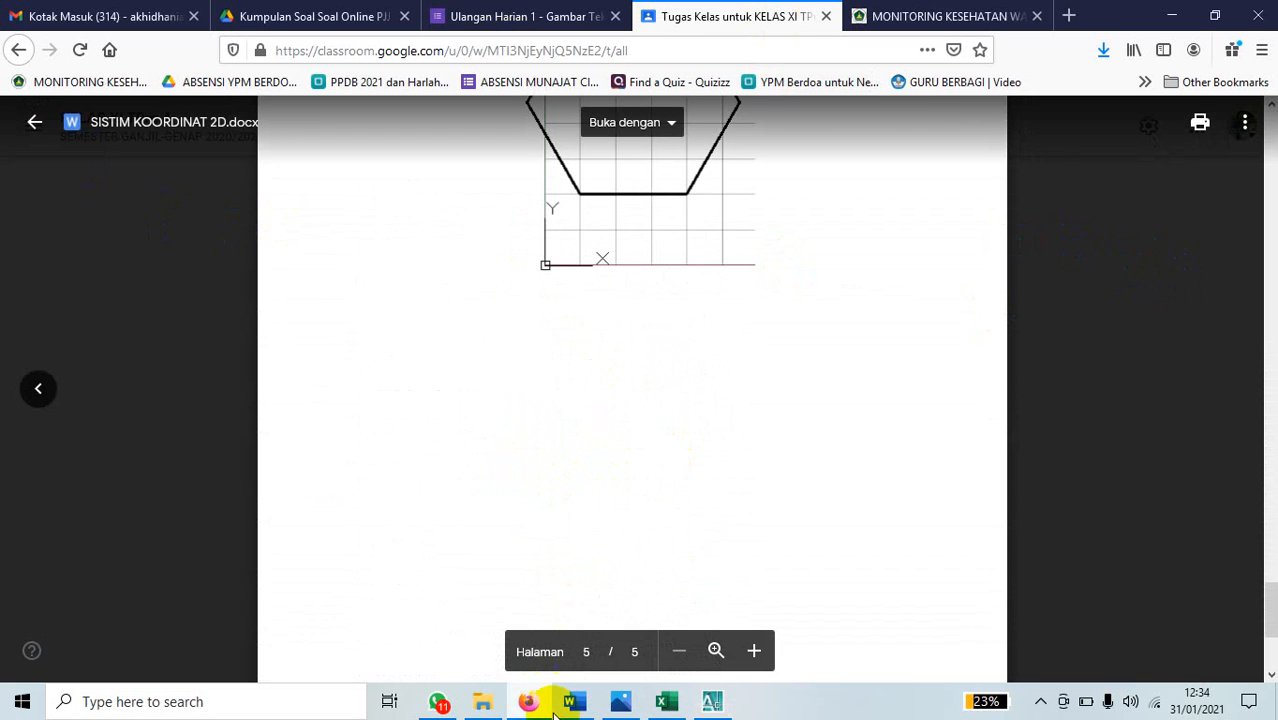
Switch to AutoCAD and start a Line chain right of the labelled axes with a segment 200 units long at 0 degrees.
click(714, 701)
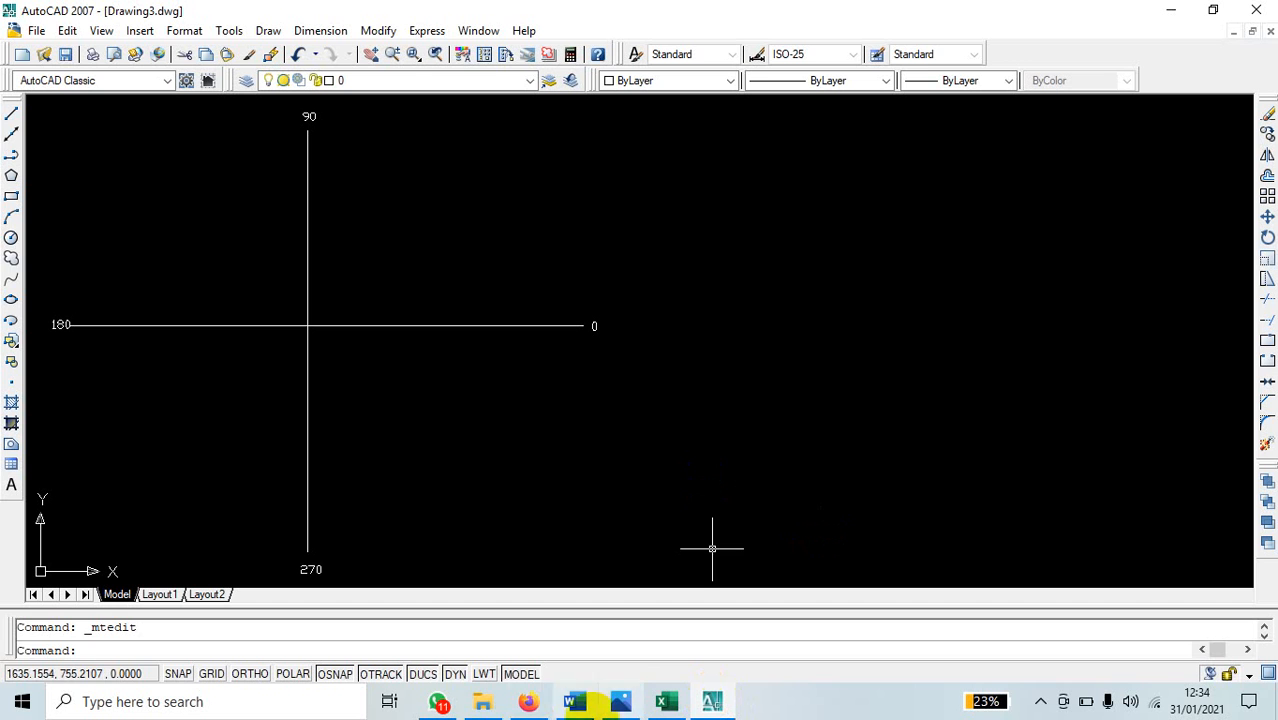
click(14, 133)
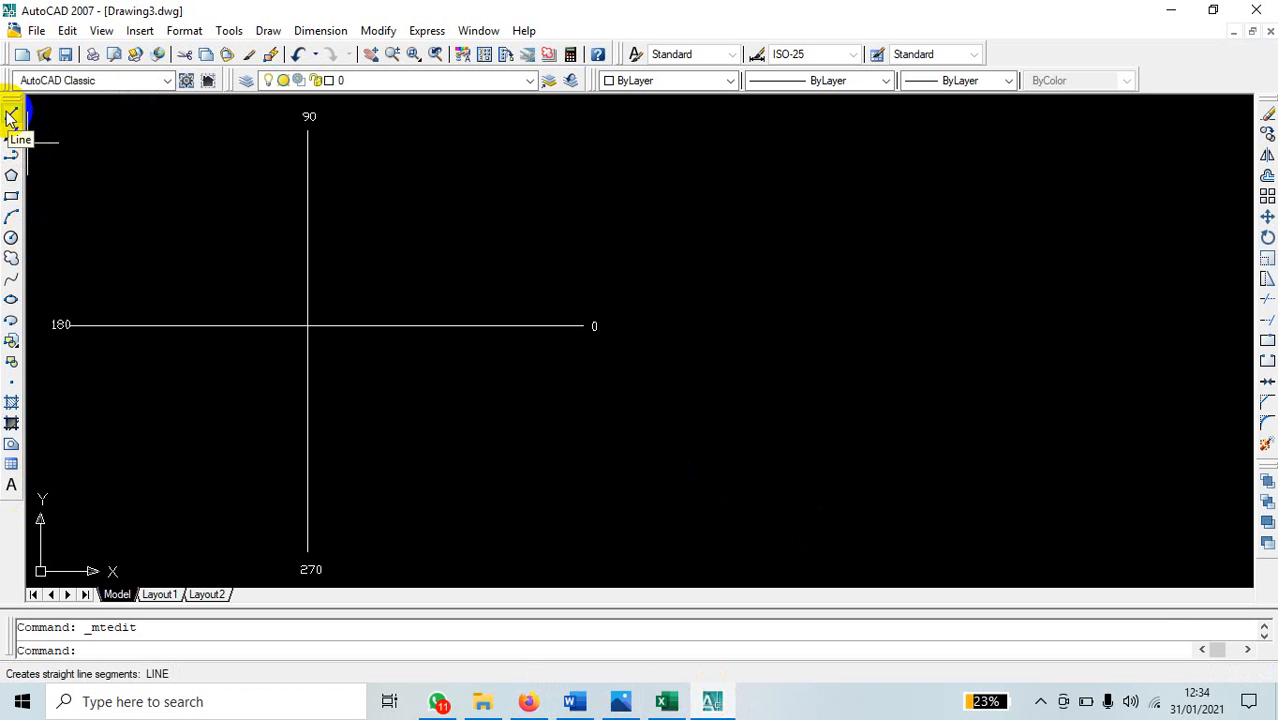
click(12, 118)
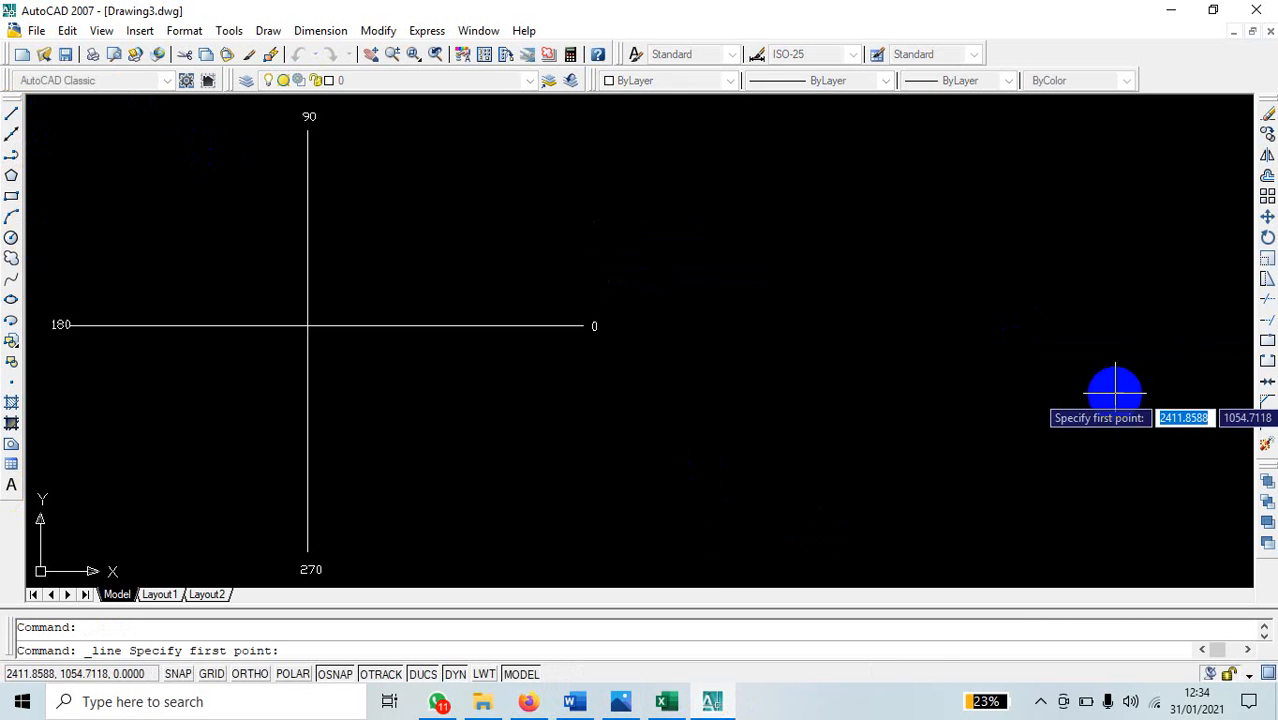
click(836, 313)
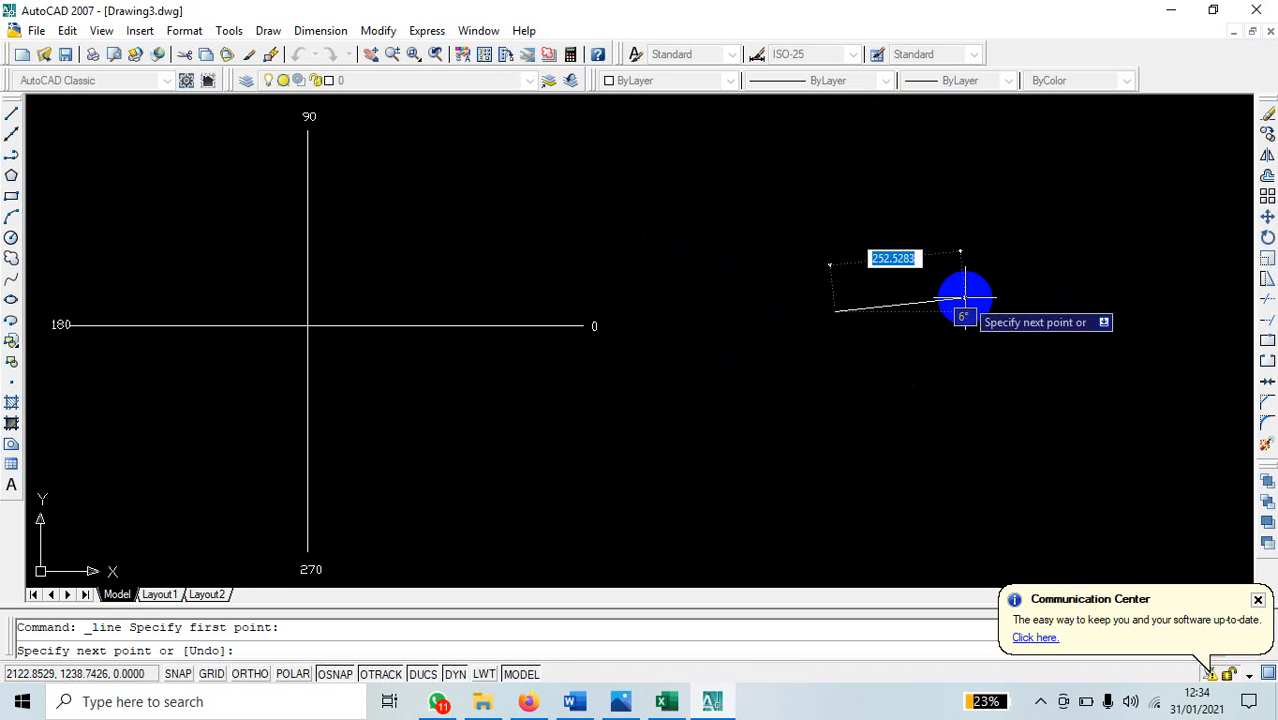
key(shift)
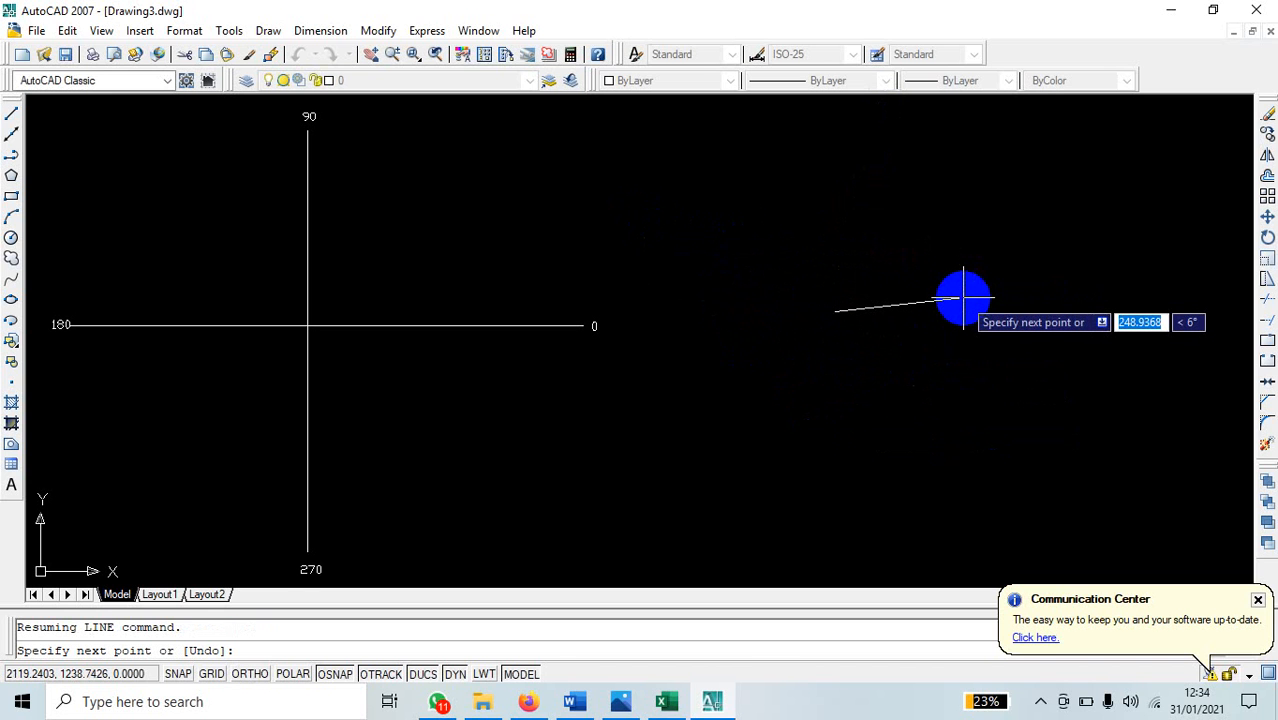
text(200)
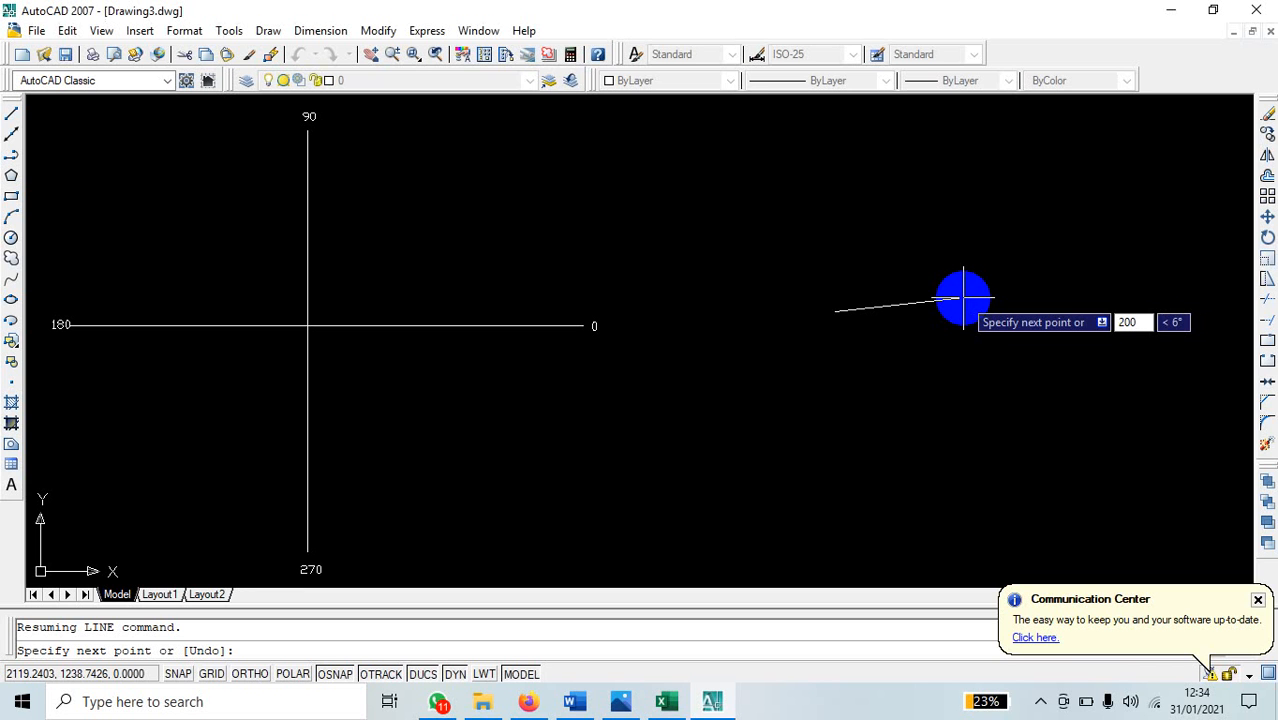
key(Tab)
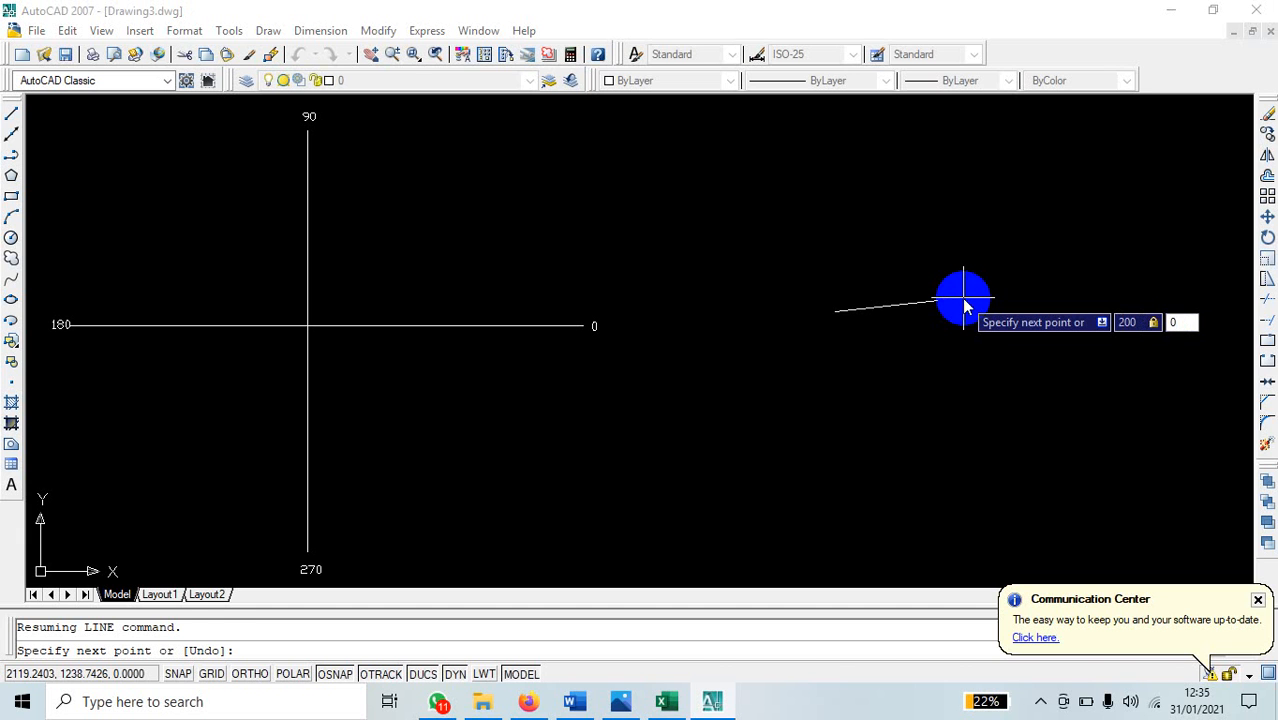
key(Return)
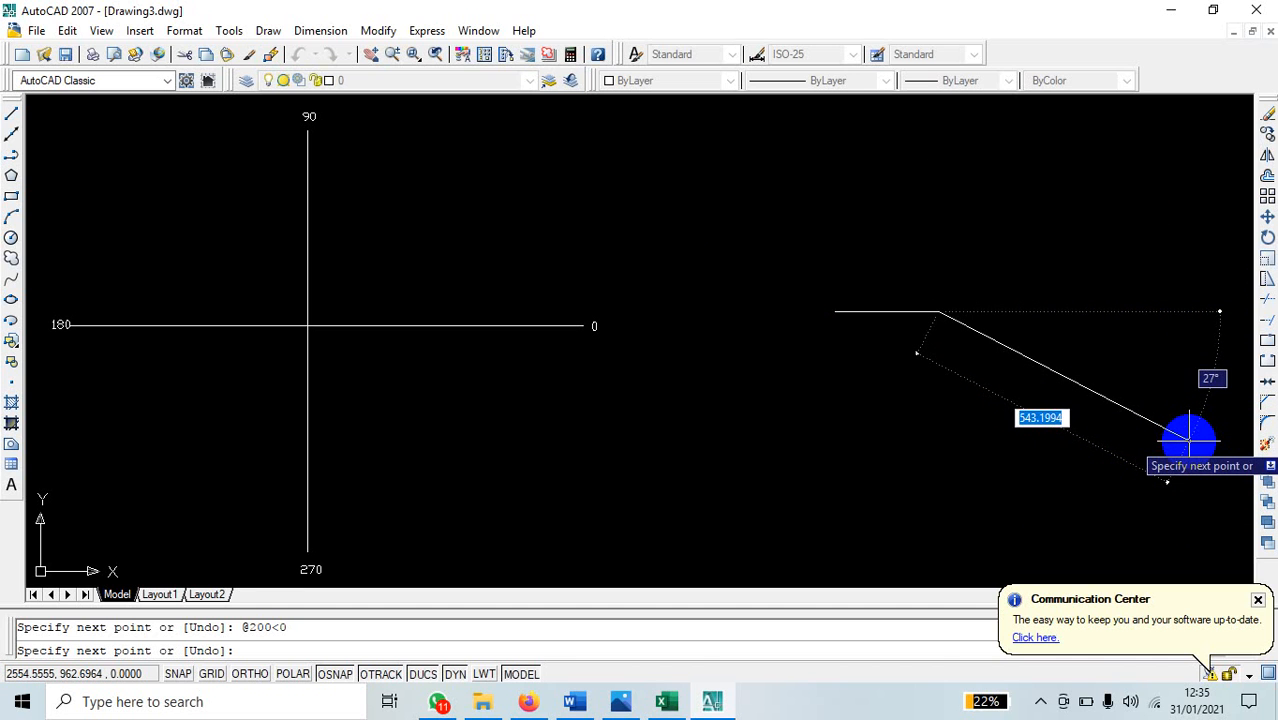
Continue the line with a relative polar segment 100 units long at 90 degrees for the rectangle's right side.
text(@1)
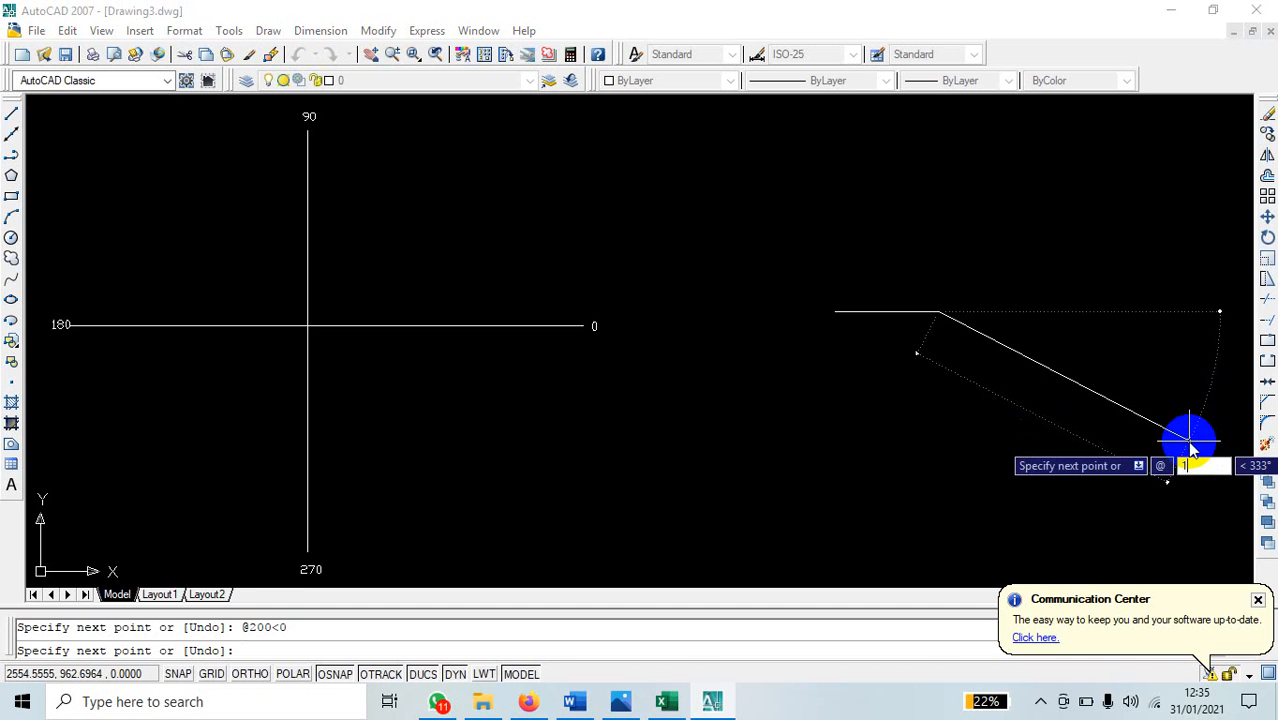
text(00)
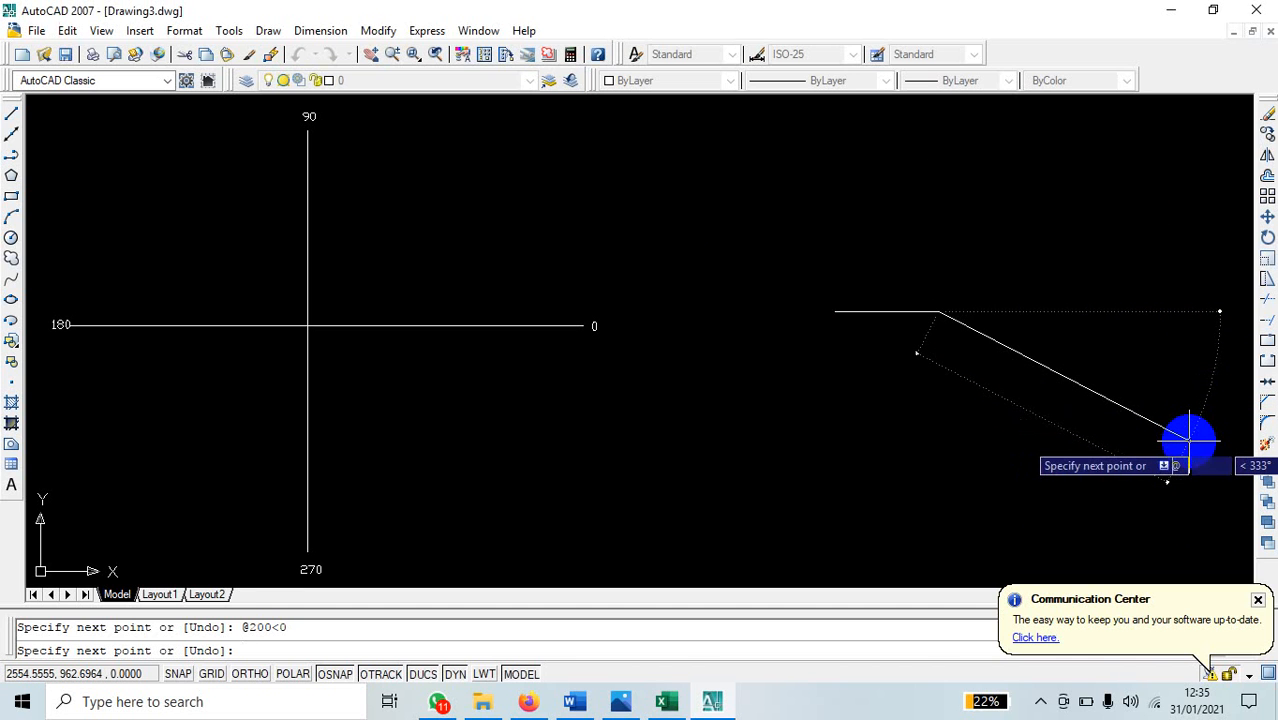
key(Tab)
text(90)
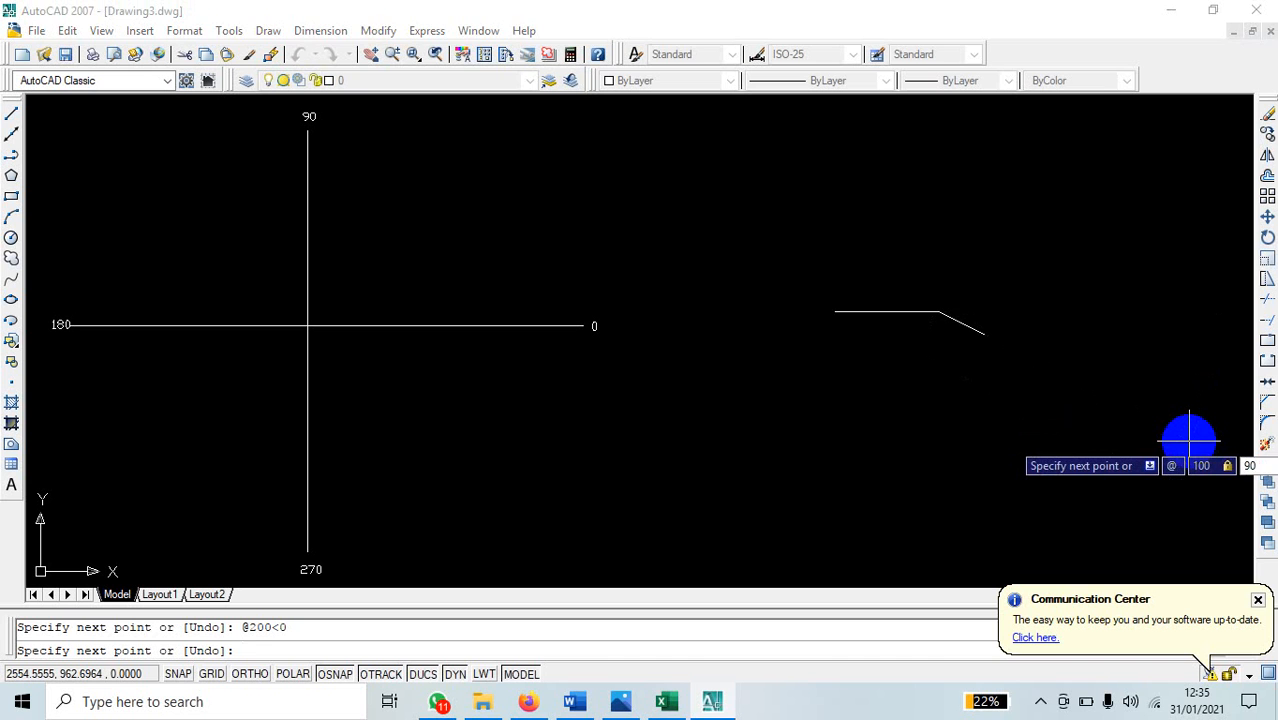
key(Return)
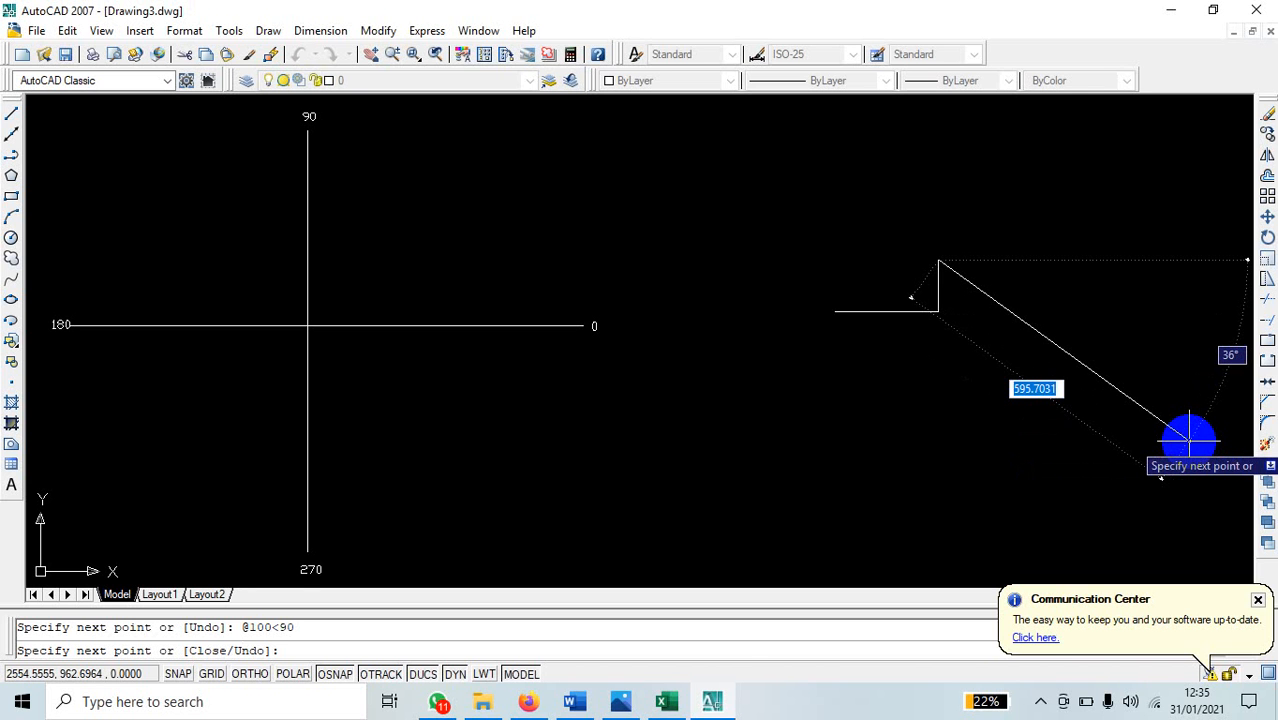
Add the rectangle's top side as a relative polar segment 200 units long at 180 degrees.
text(@)
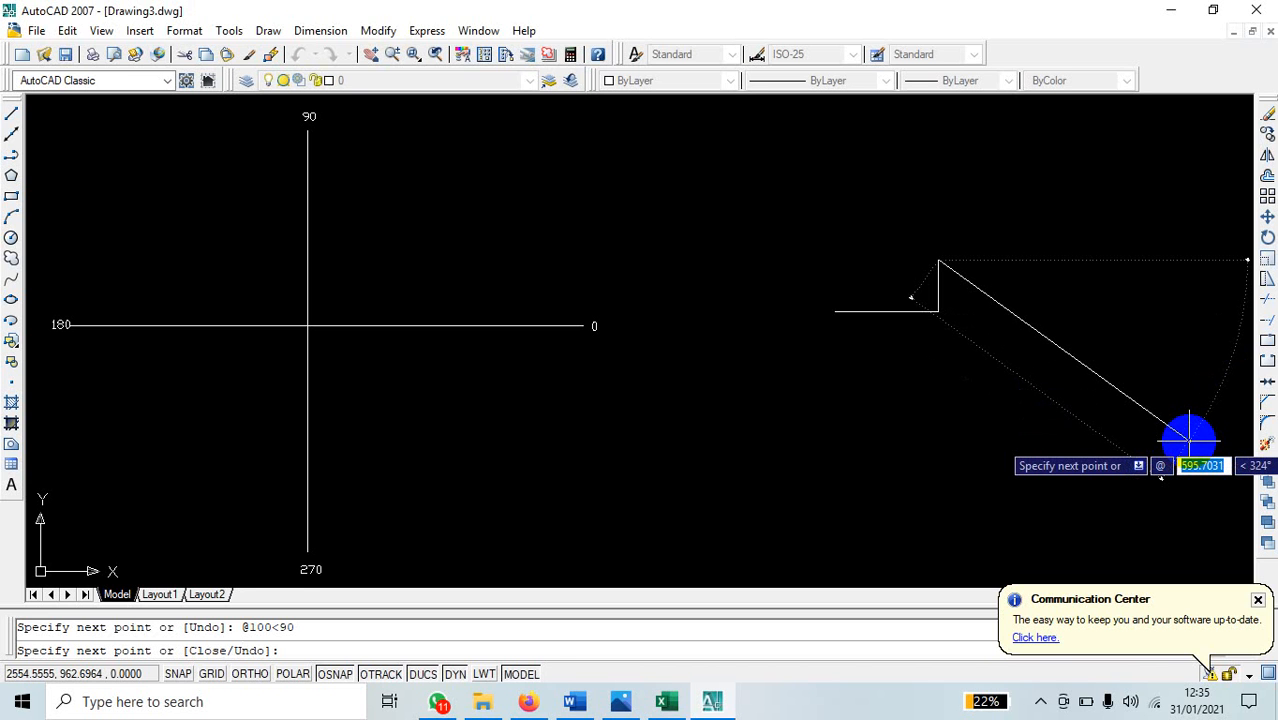
text(200)
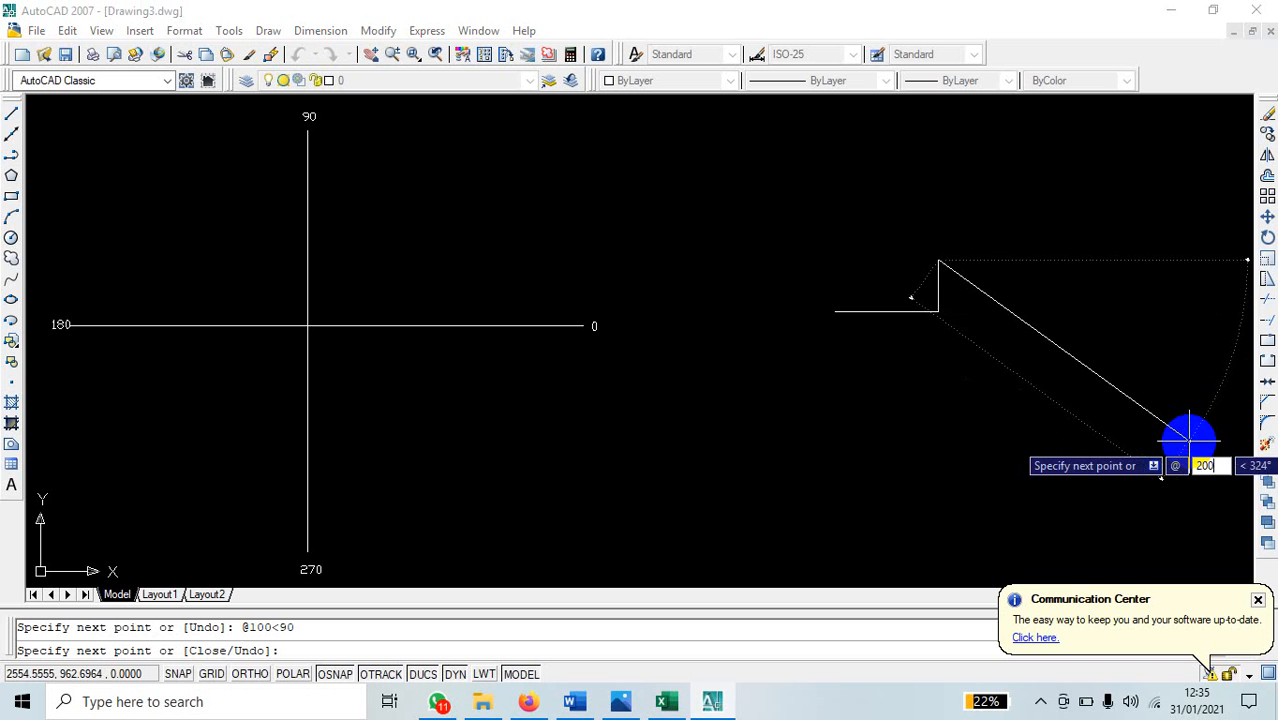
key(Tab)
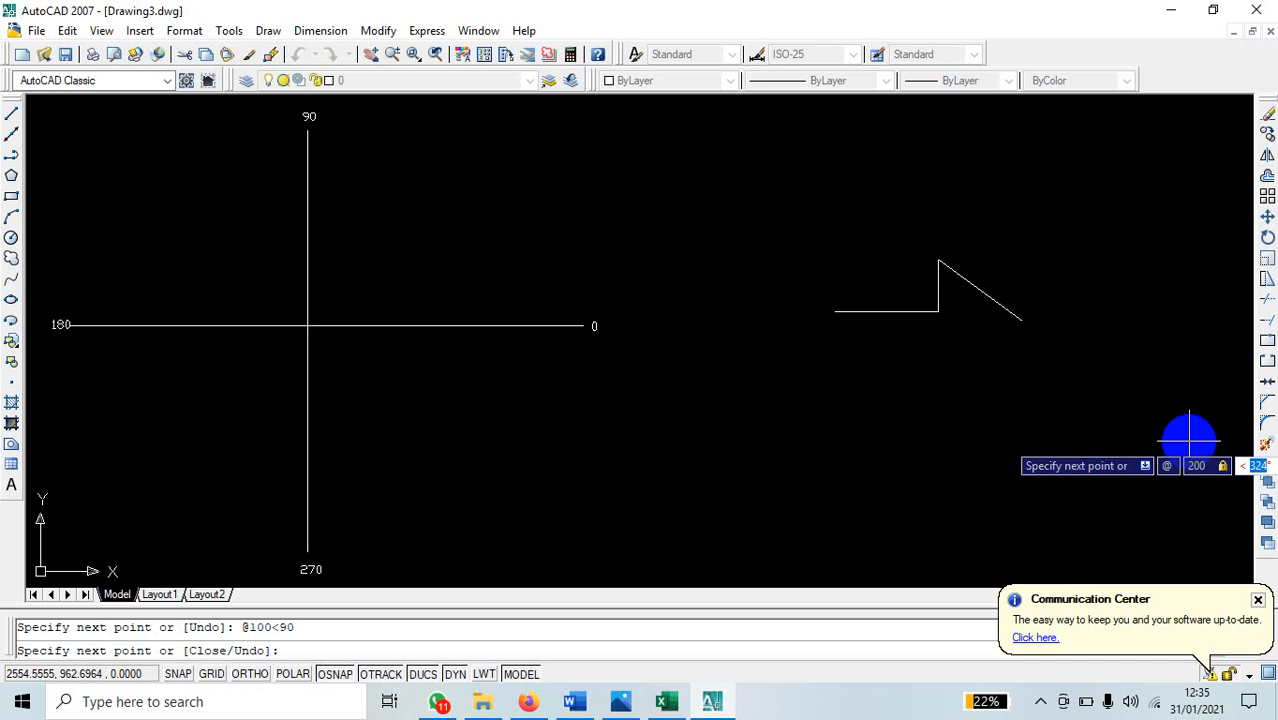
text(180)
key(Return)
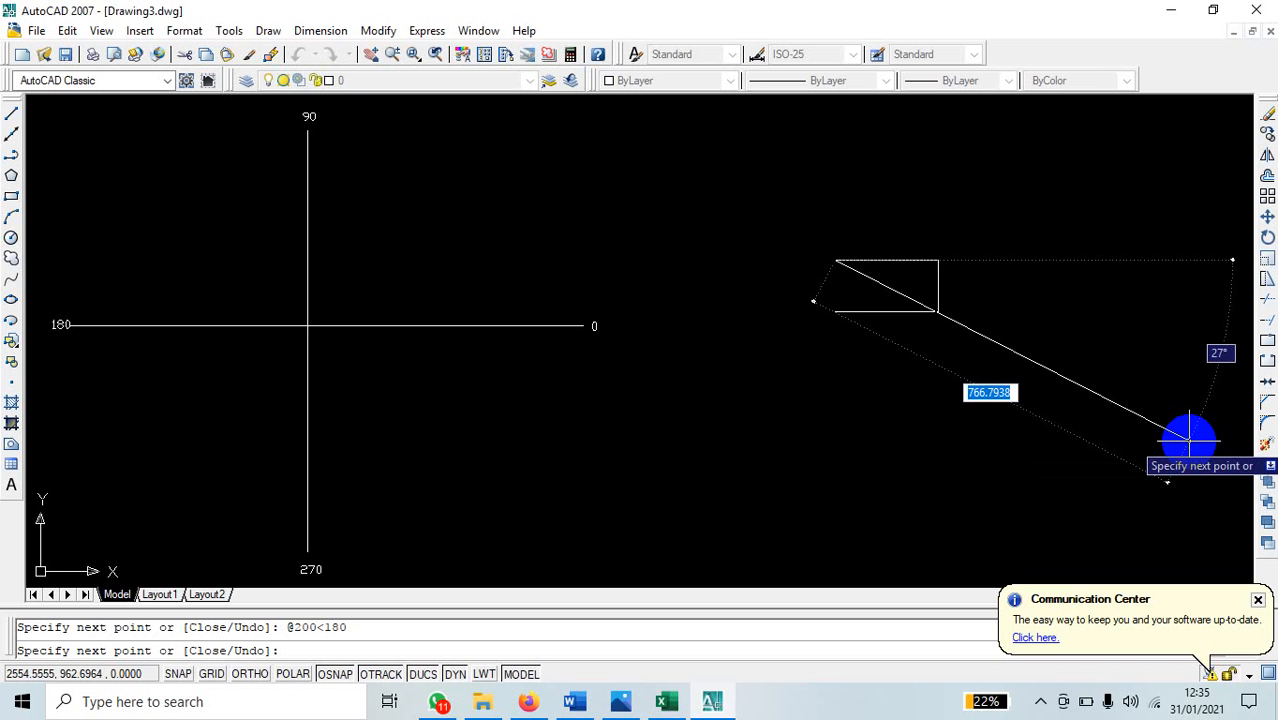
Close the rectangle with a relative polar segment 100 units long at 270 degrees and end the Line command.
text(@)
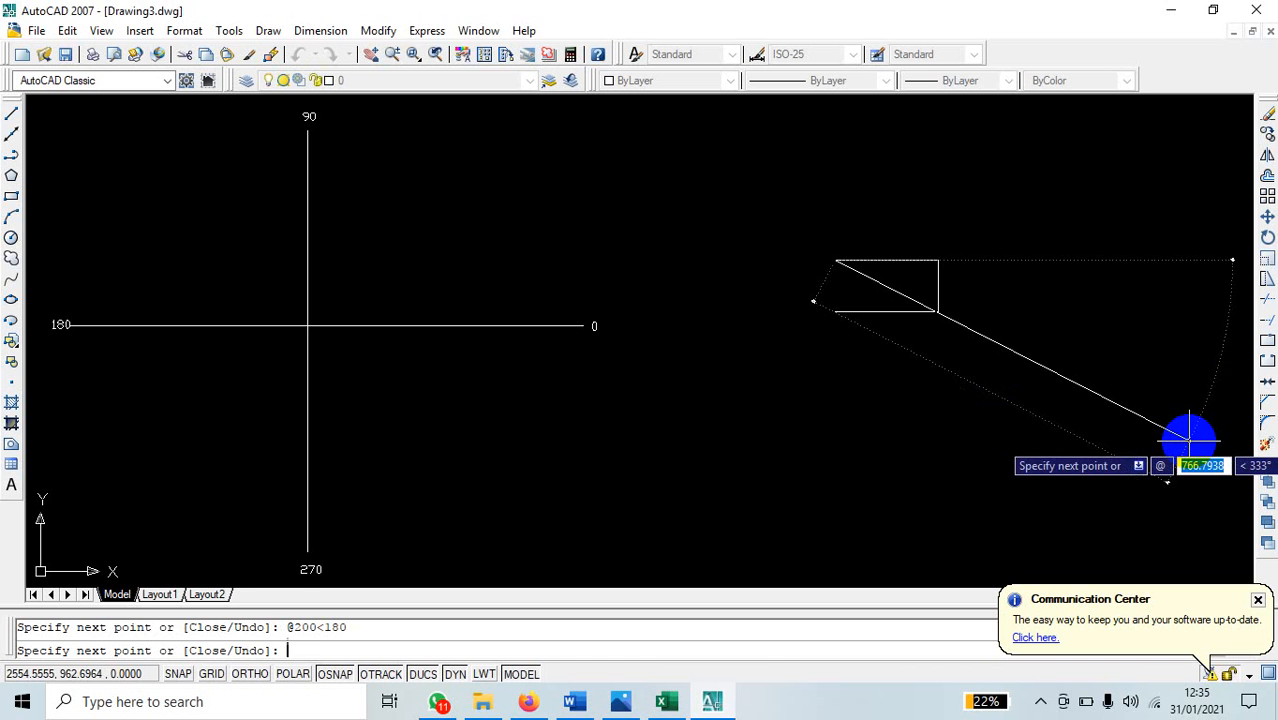
text(100)
key(Tab)
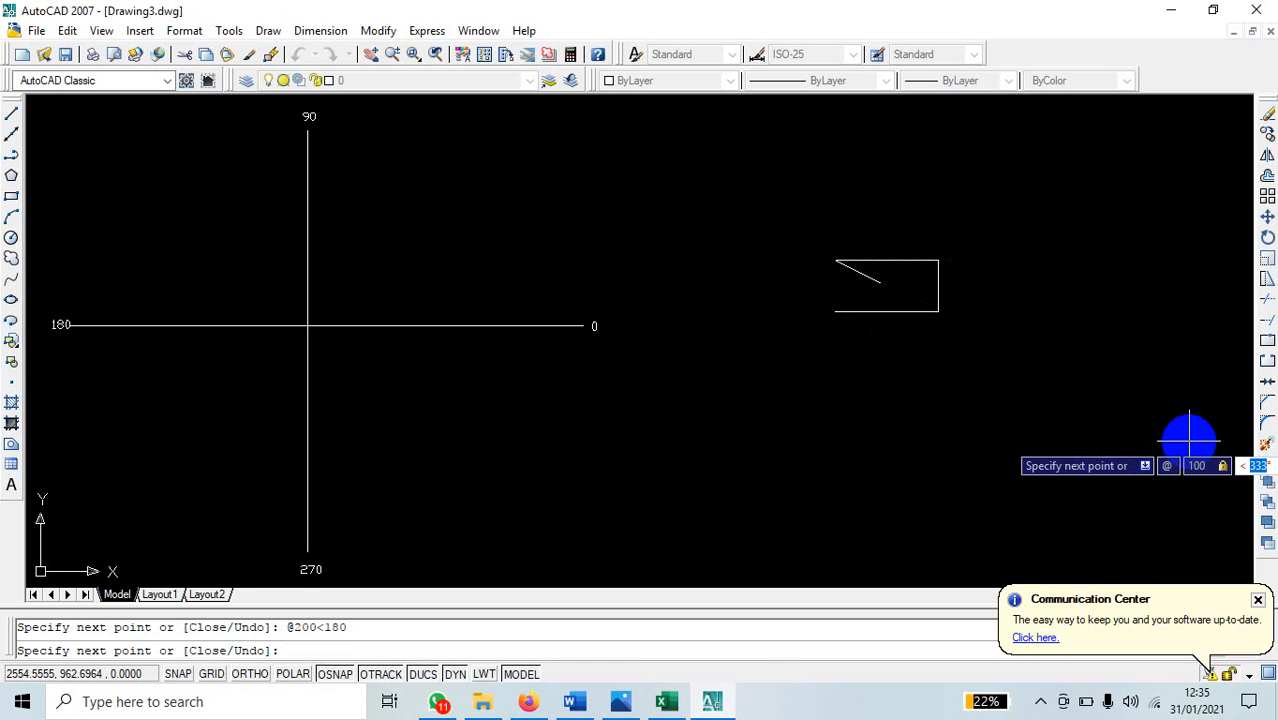
text(27)
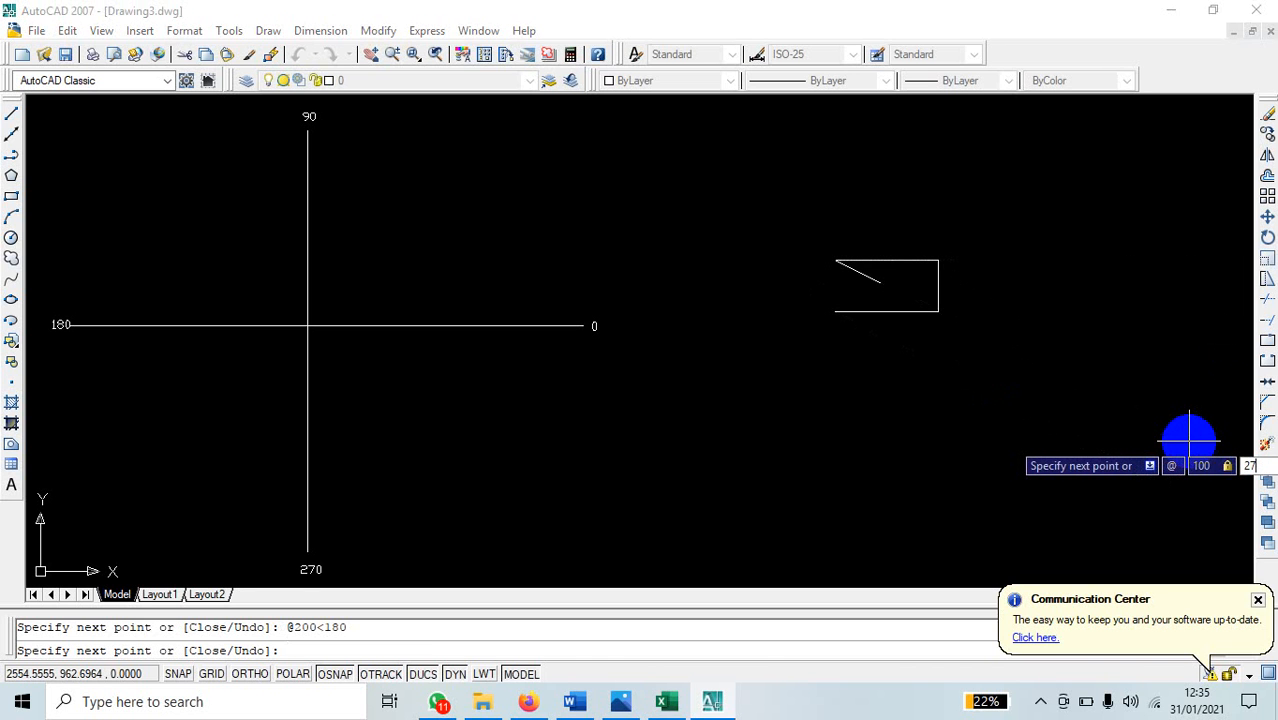
text(0)
key(Return)
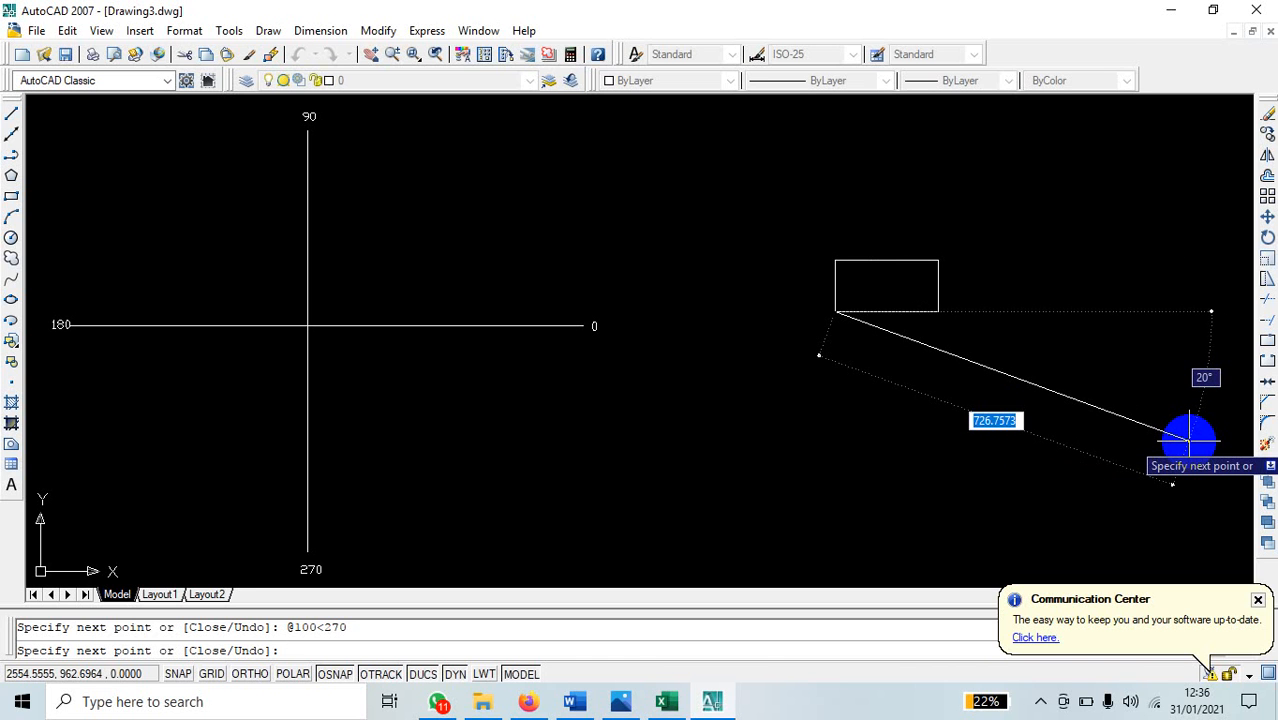
key(Escape)
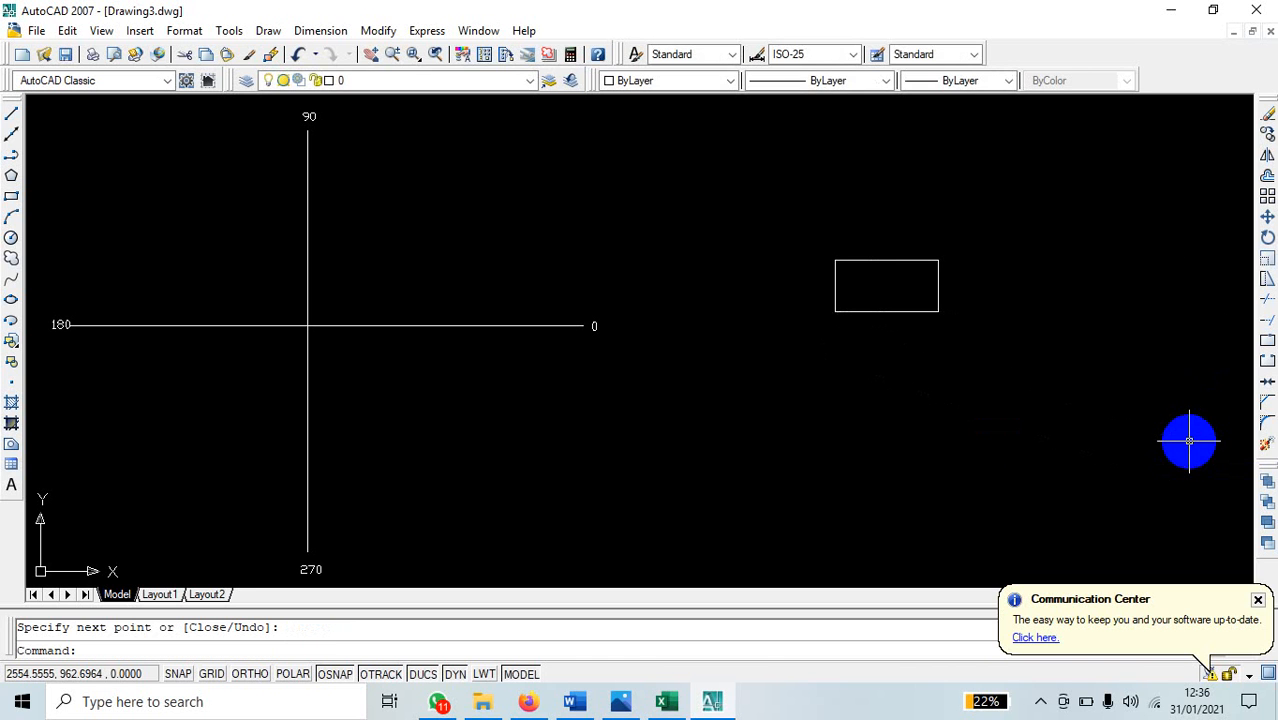
Start a second Line chain below the small rectangle's lower-left corner with a relative polar segment 200 units long at 270 degrees.
click(12, 118)
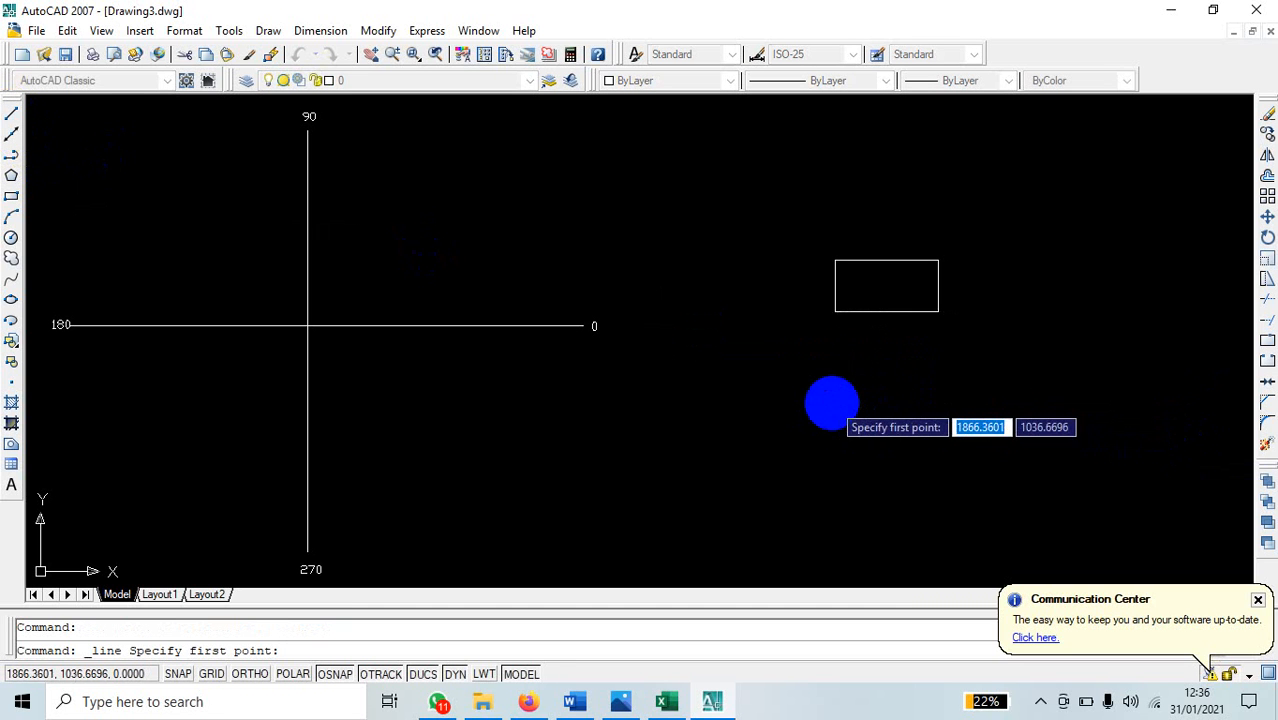
click(836, 419)
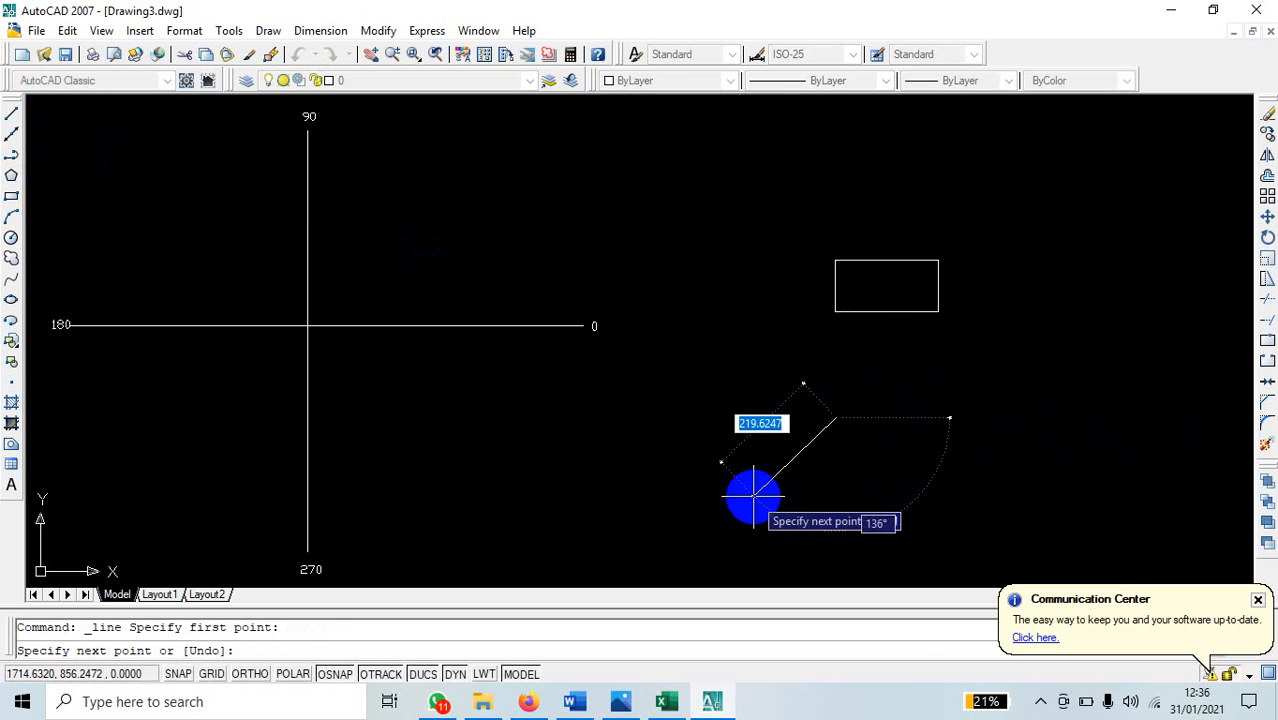
text(@)
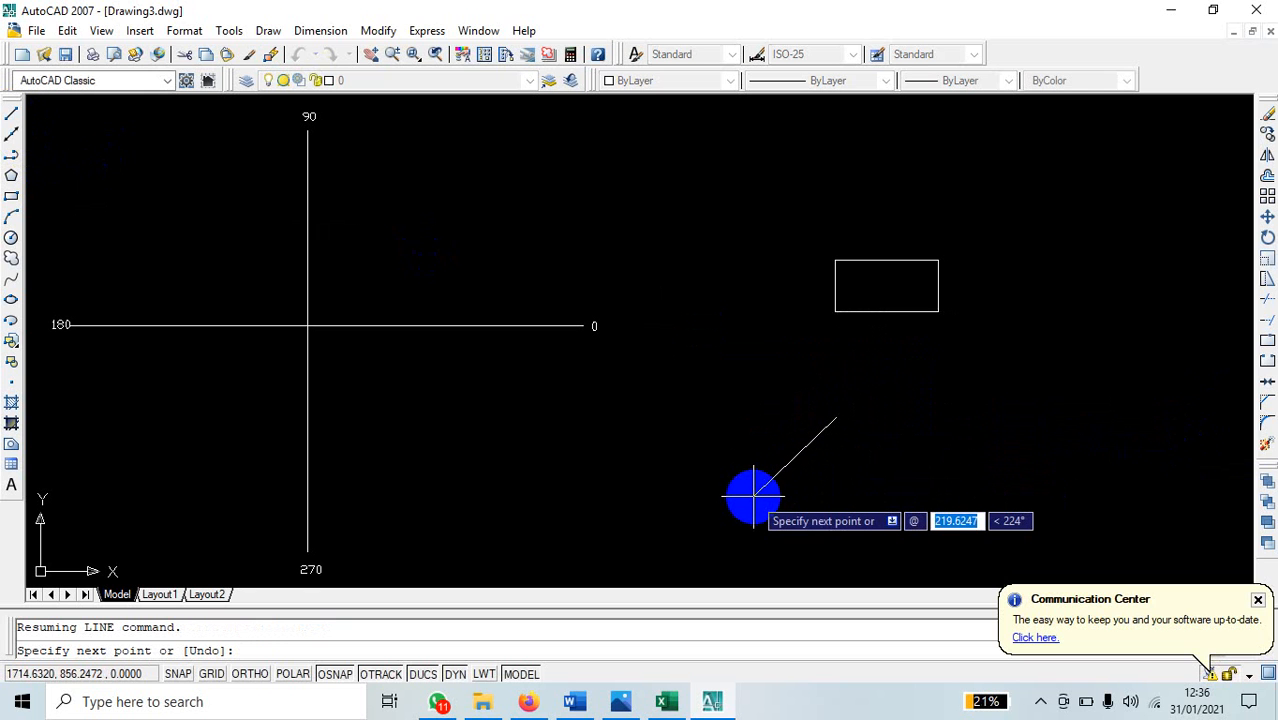
text(200)
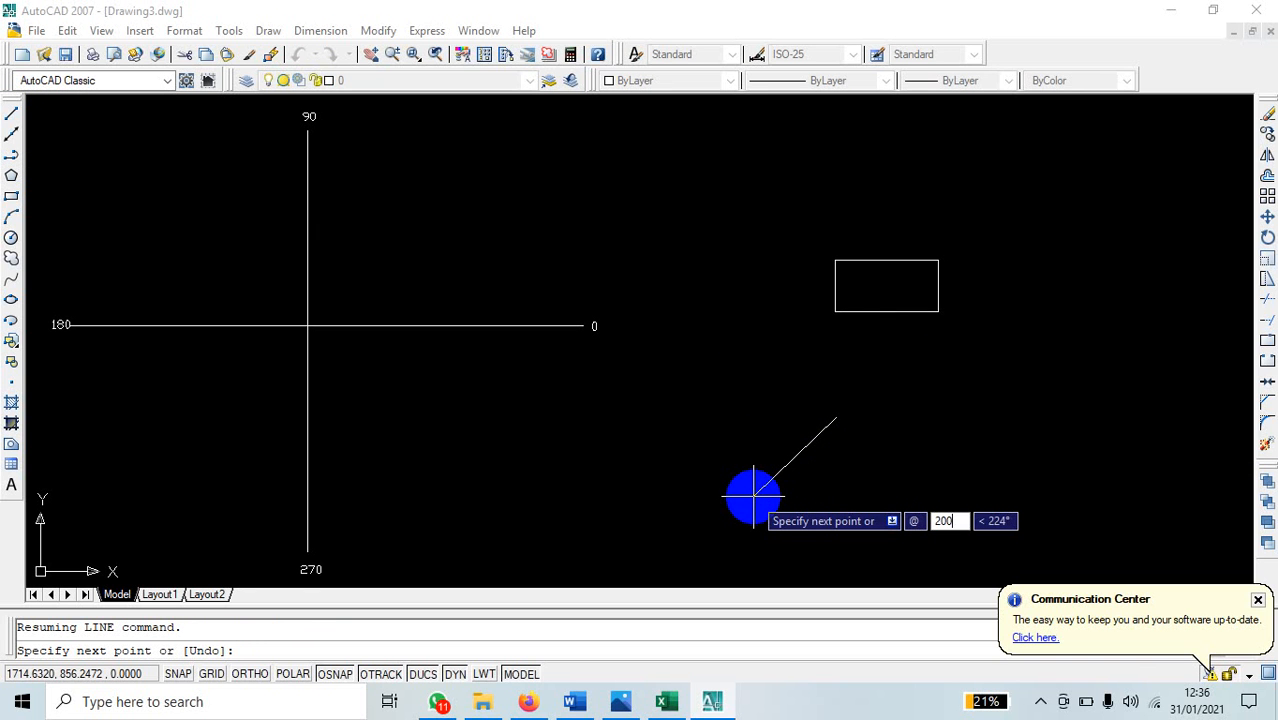
key(Tab)
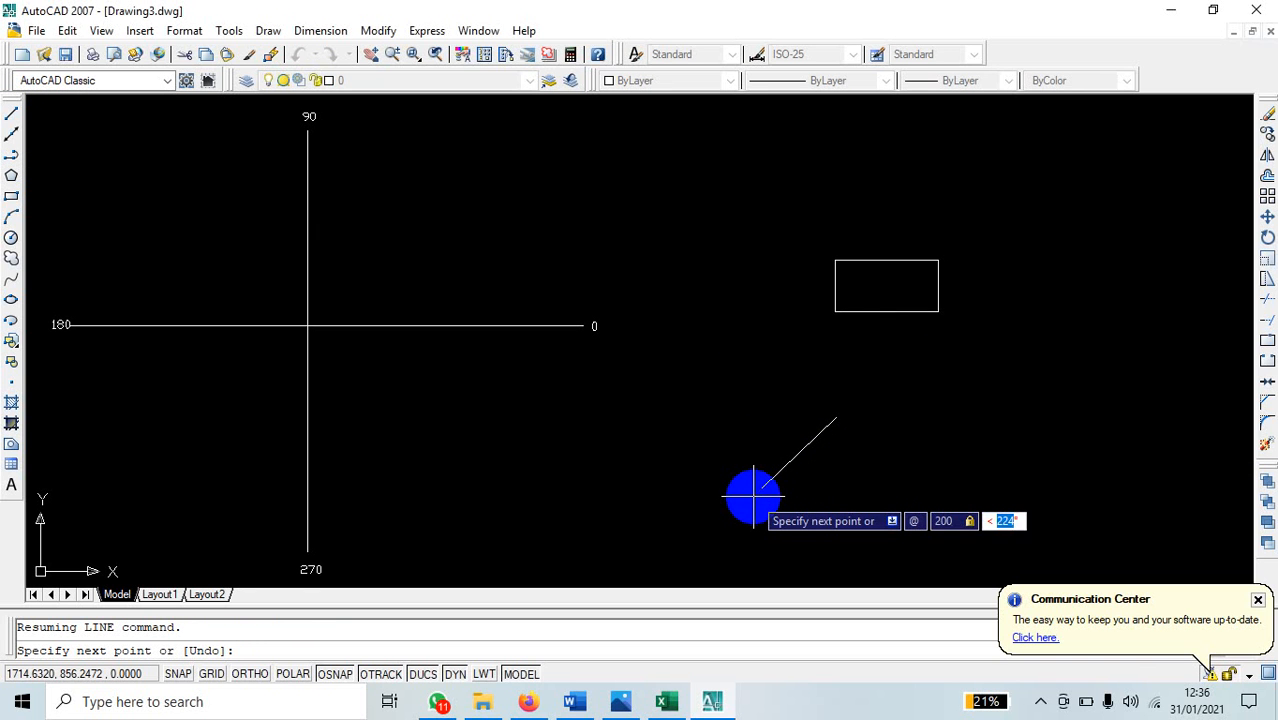
text(270)
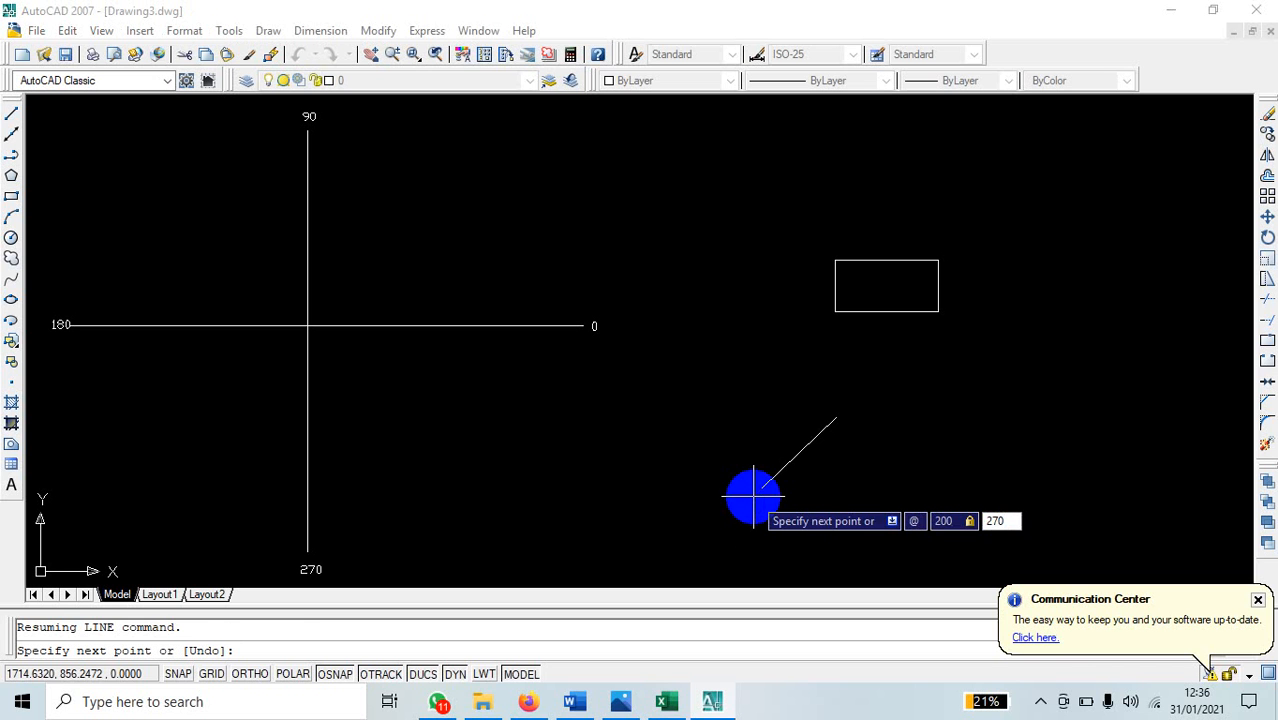
key(Return)
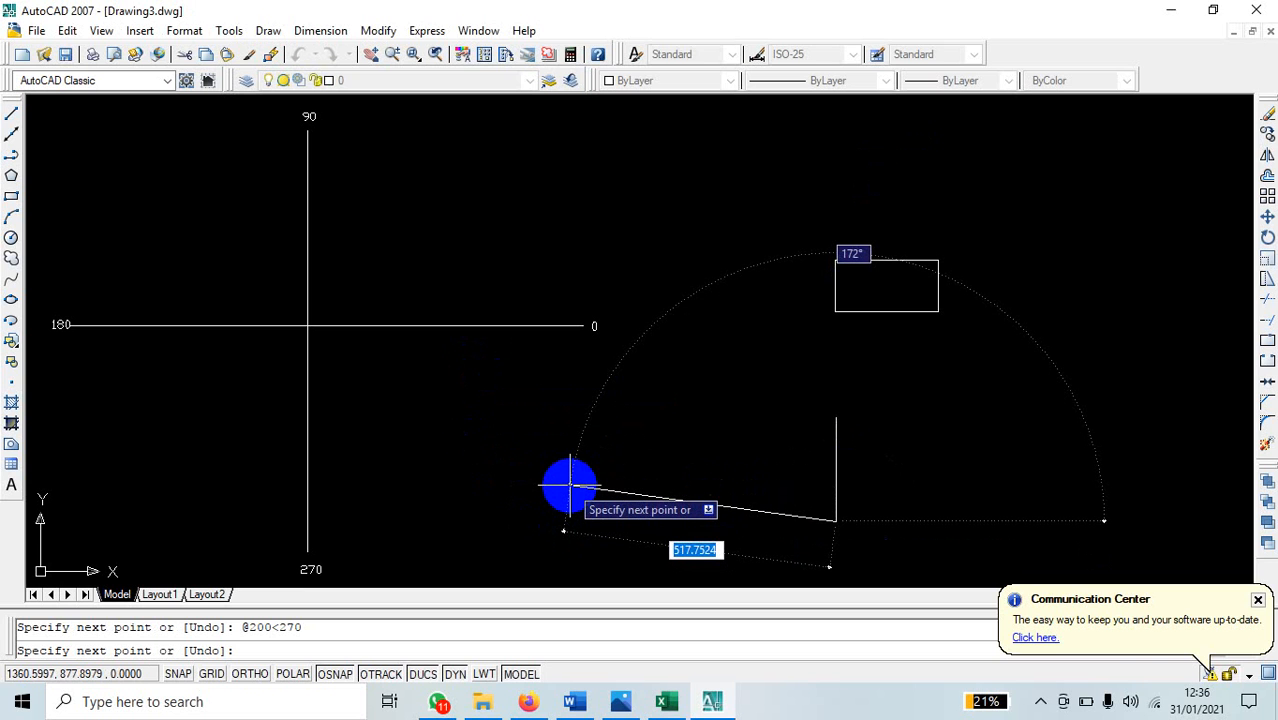
Continue the second chain with a relative polar segment 500 units long at 180 degrees for the bottom side.
text(@)
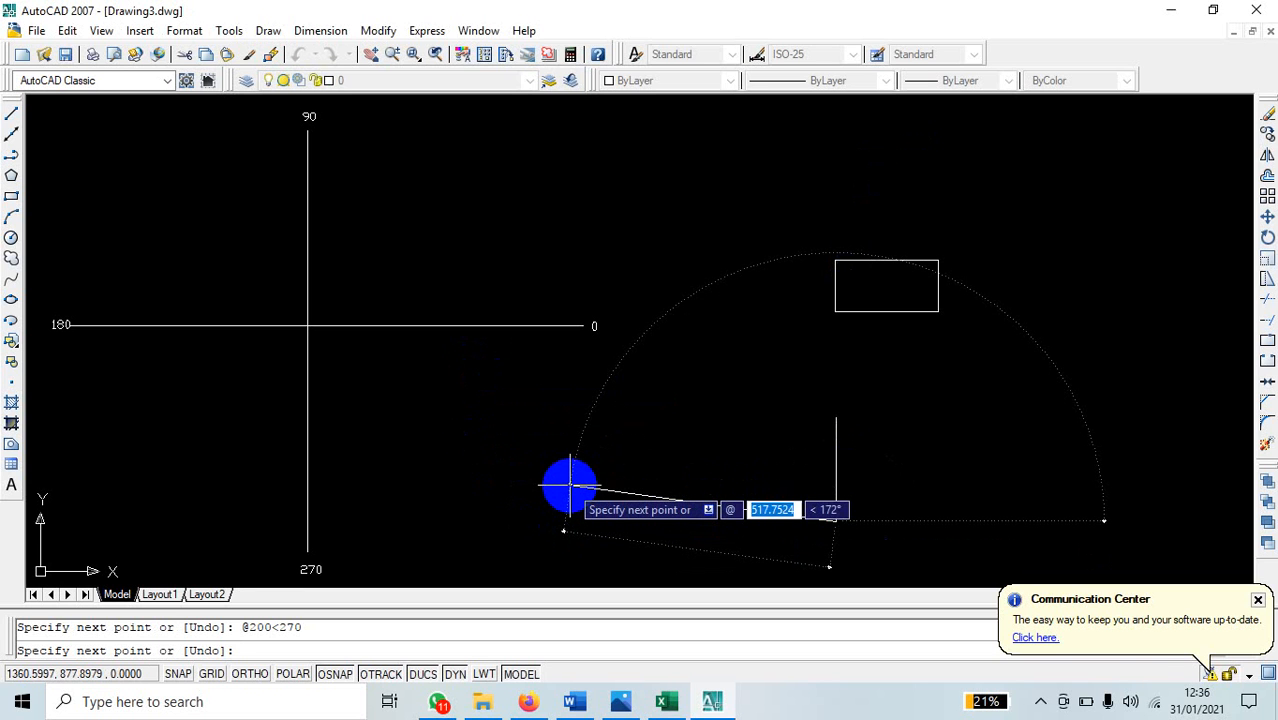
text(500)
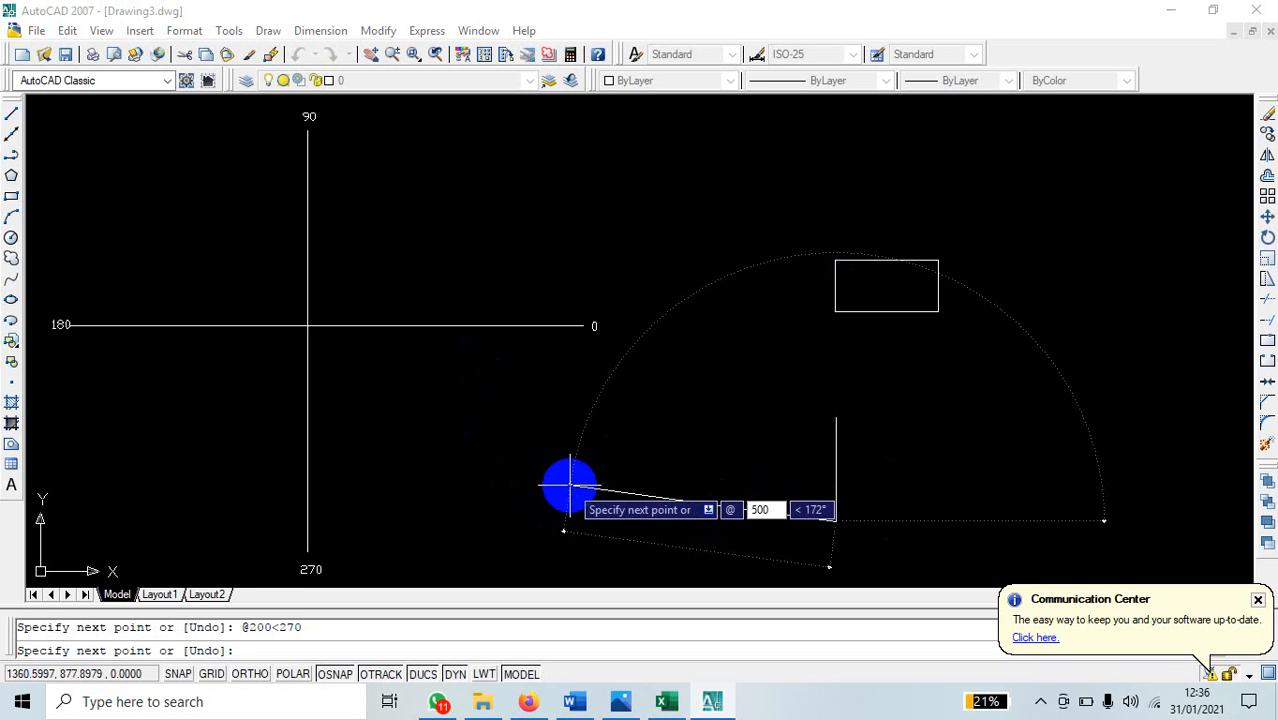
key(Tab)
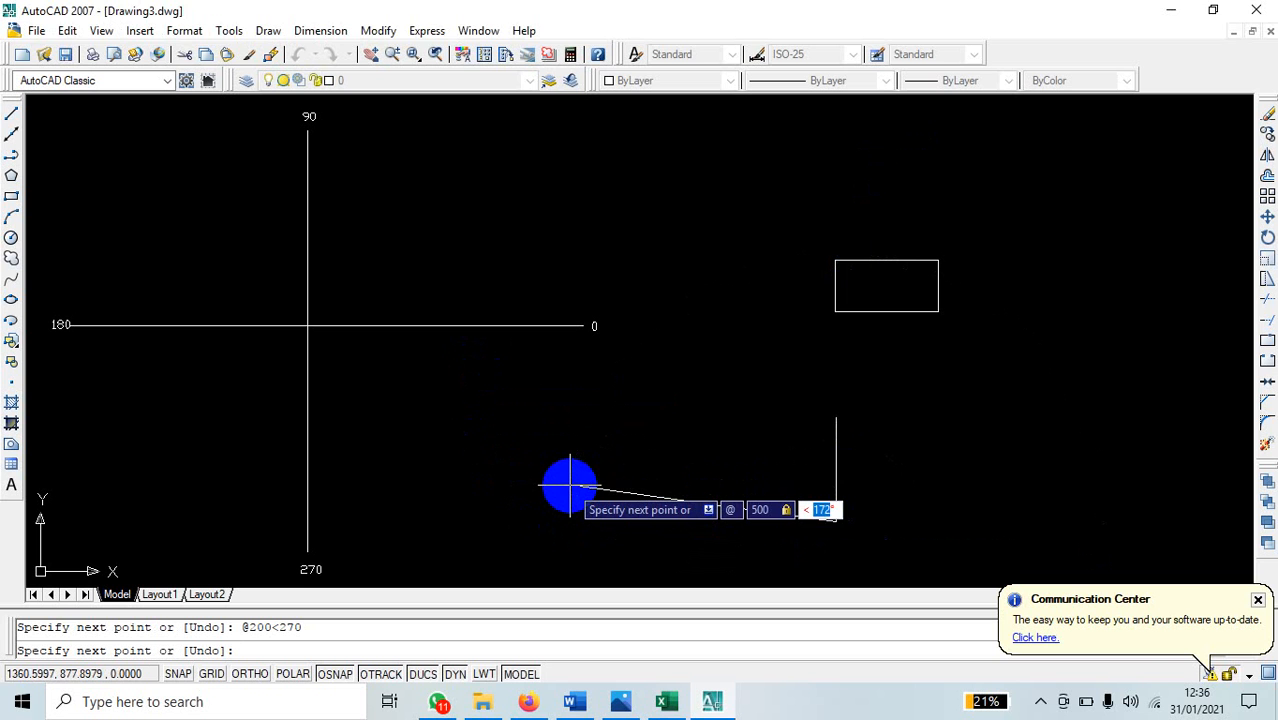
text(180)
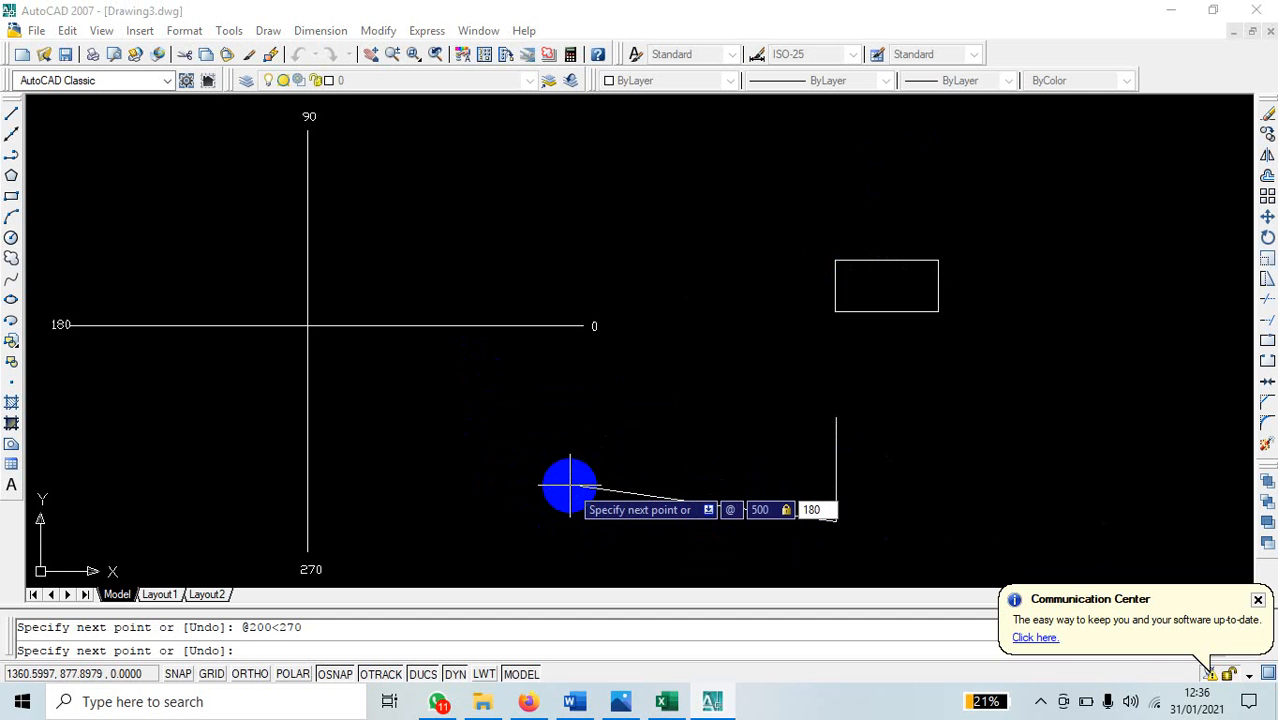
key(Return)
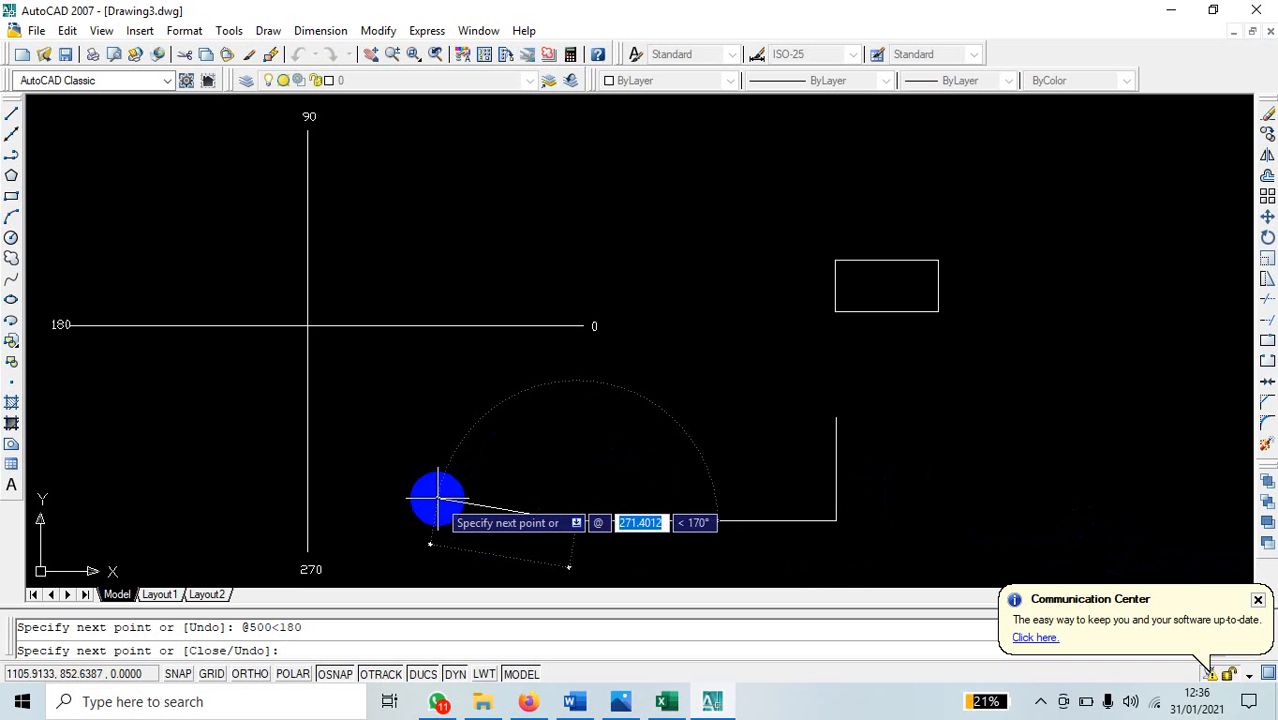
Add the second rectangle's left side as a relative polar segment 200 units long at 90 degrees.
text(200)
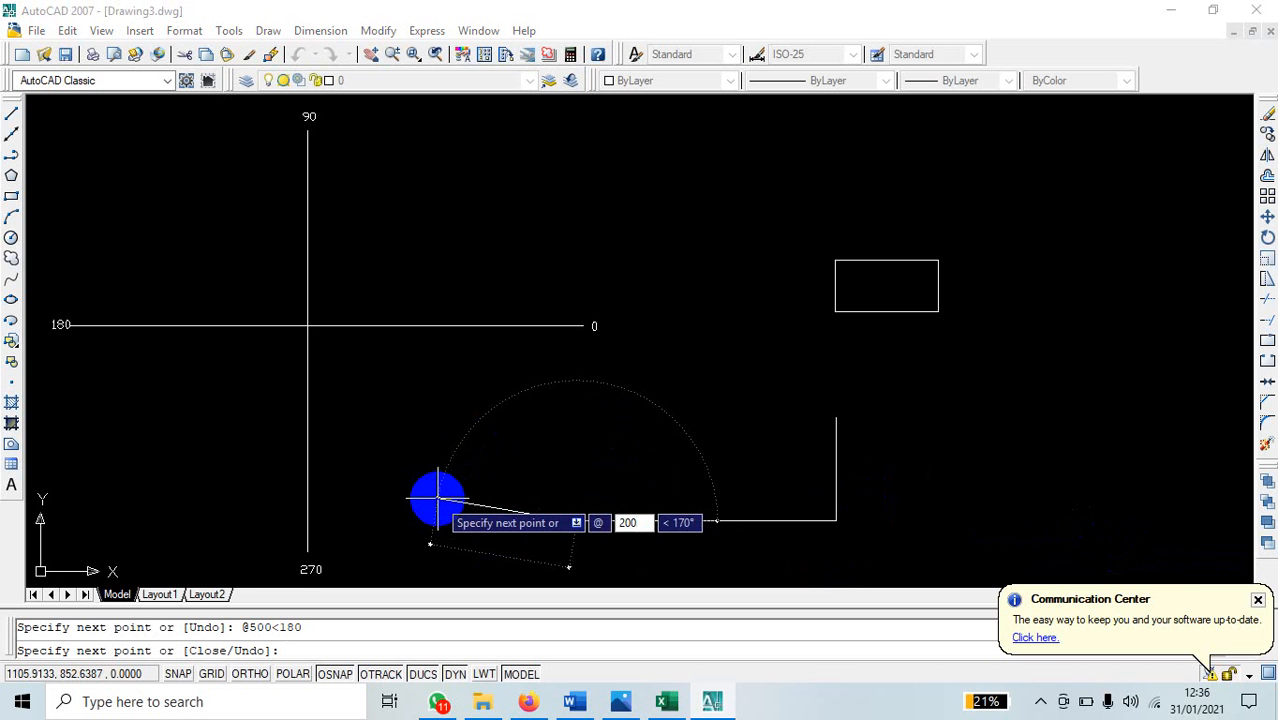
key(Tab)
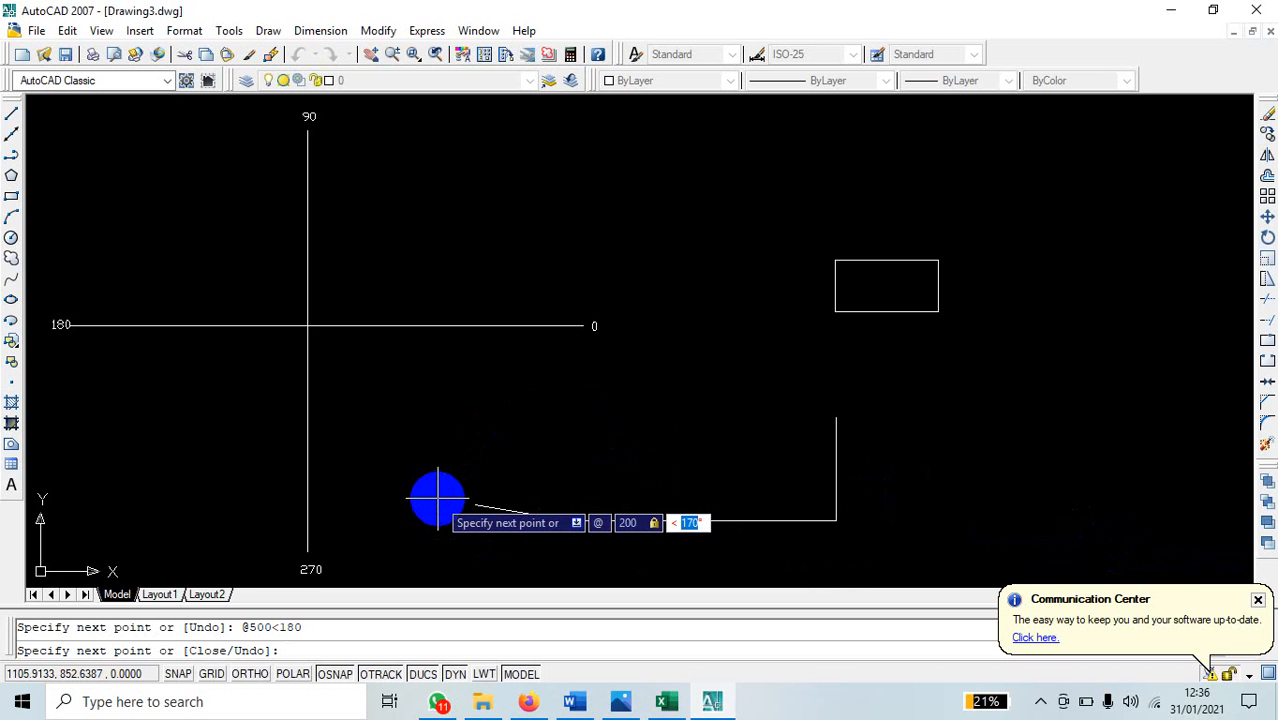
text(90)
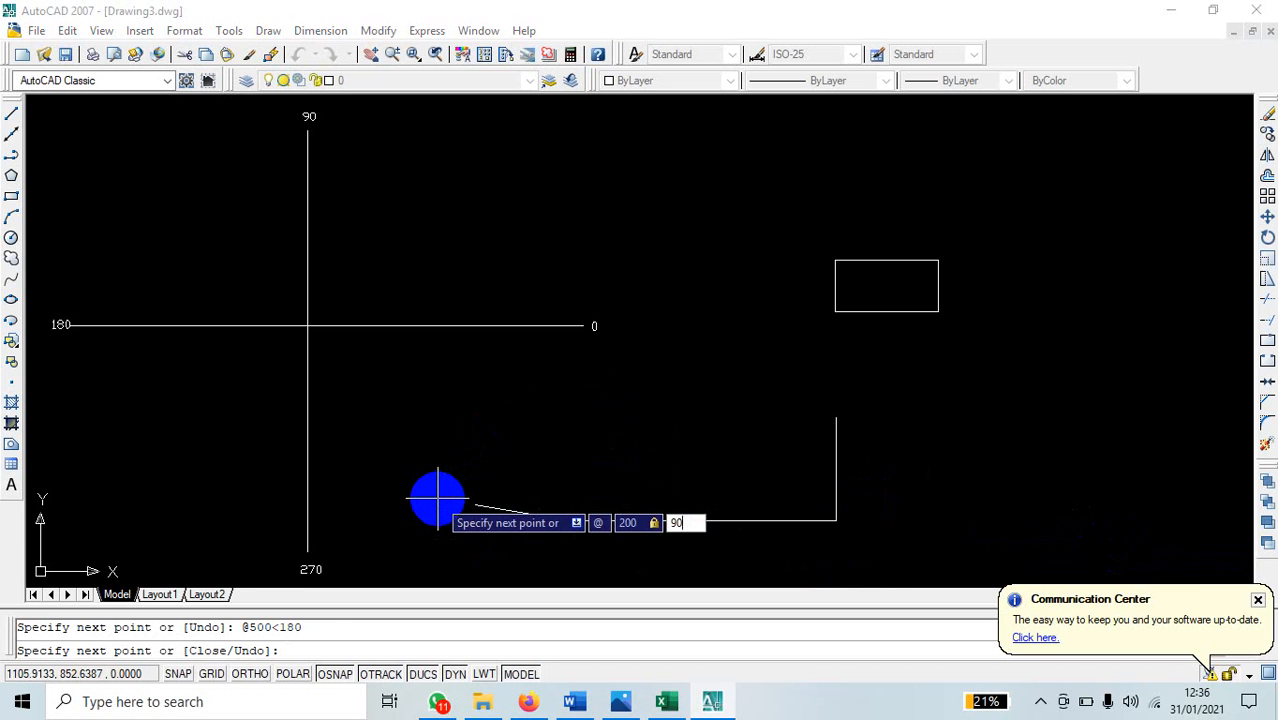
key(Return)
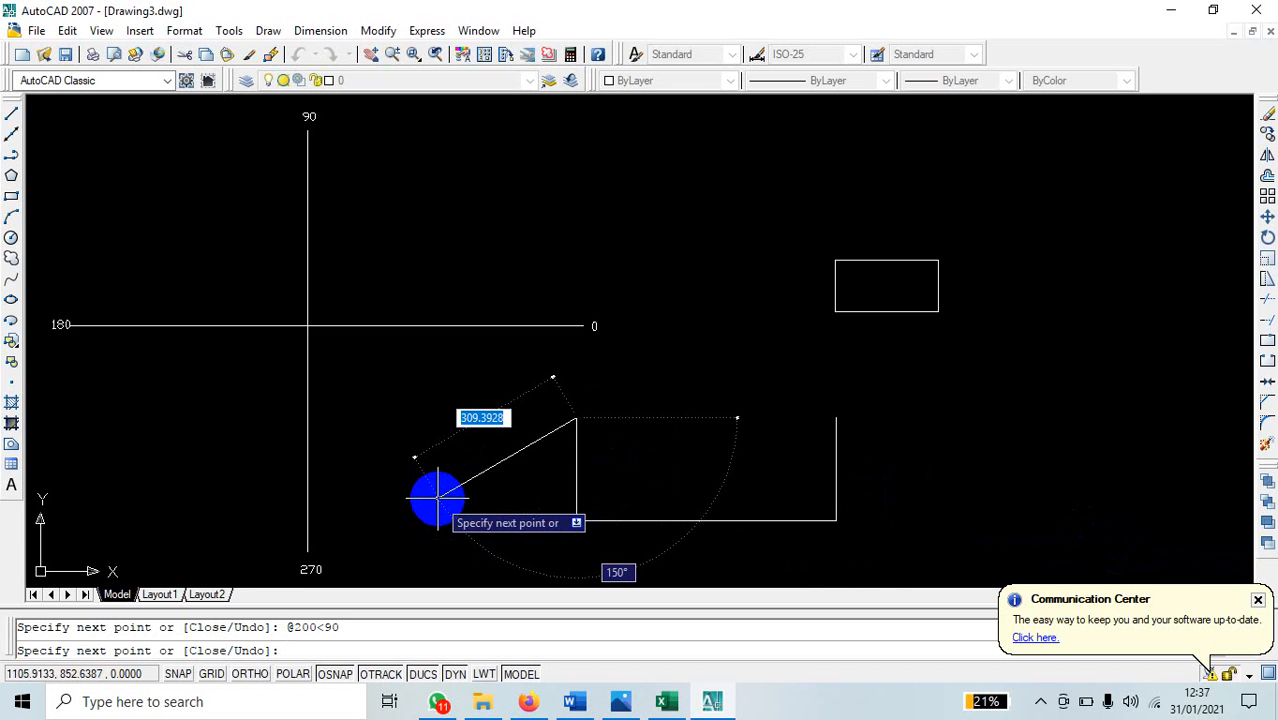
Close the second rectangle with a relative polar segment 500 units long at 0 degrees and end the Line command.
text(@)
text(500)
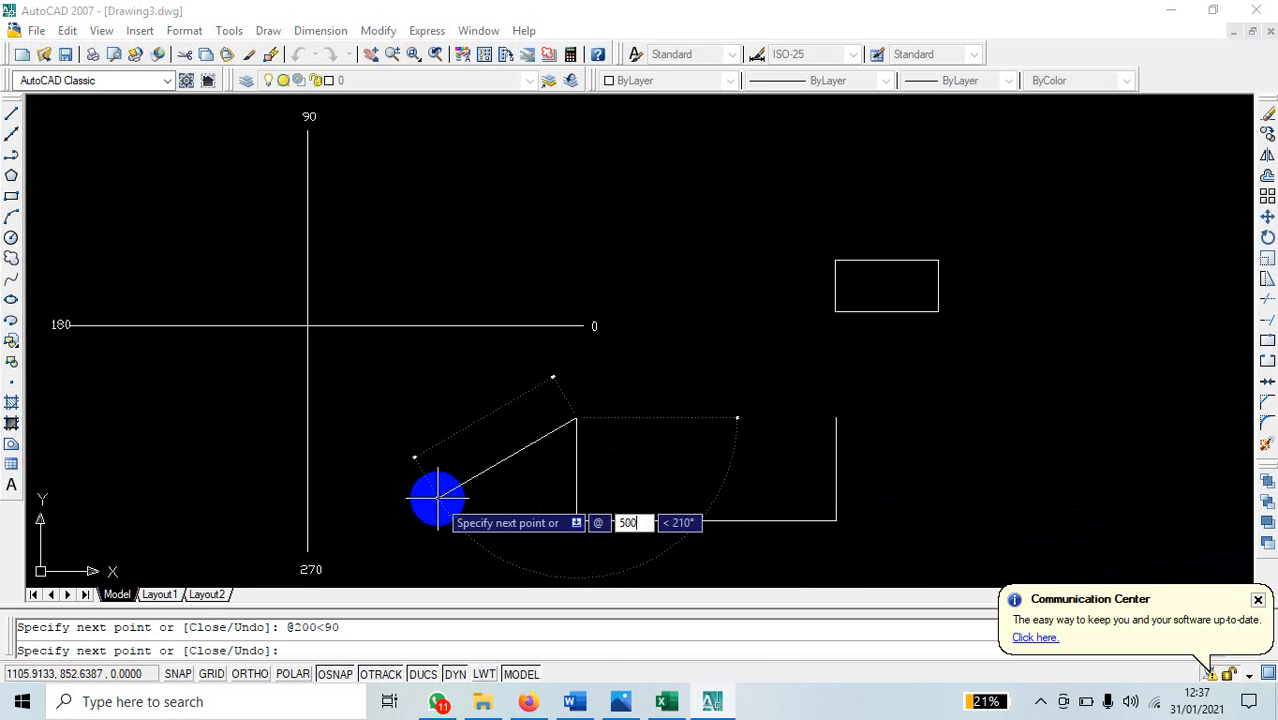
key(Tab)
text(0)
key(Return)
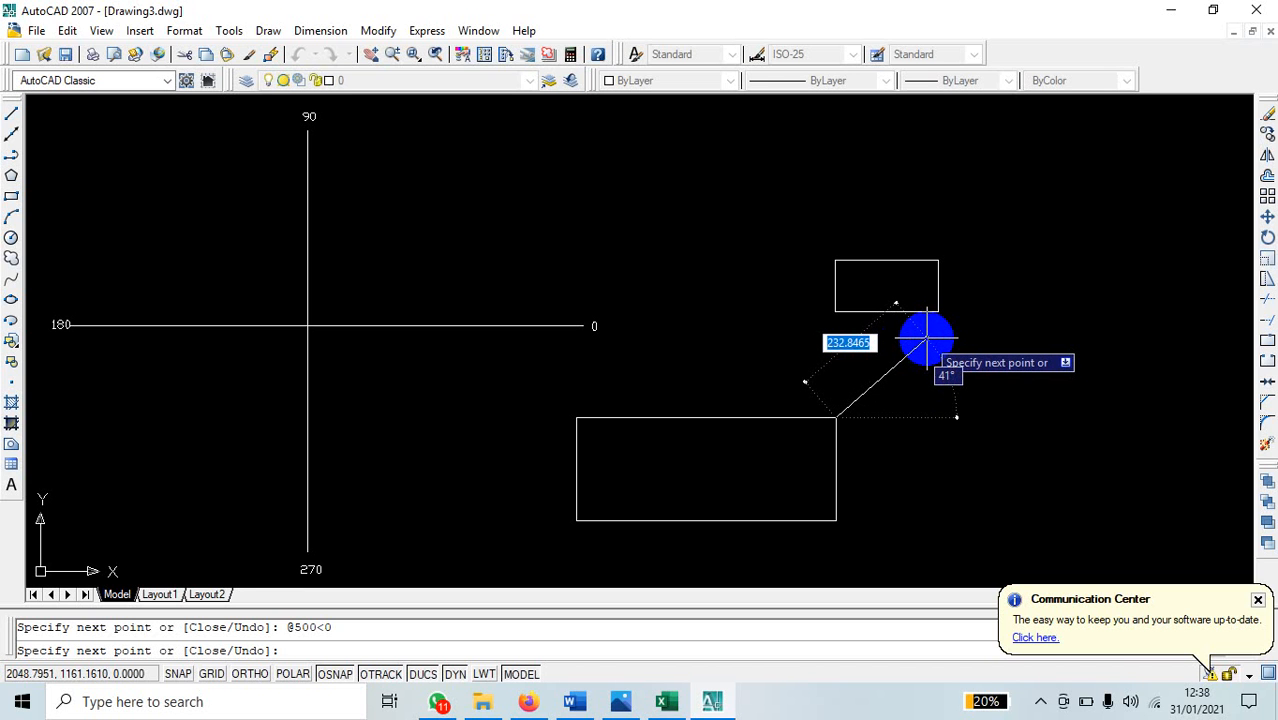
right_click(927, 341)
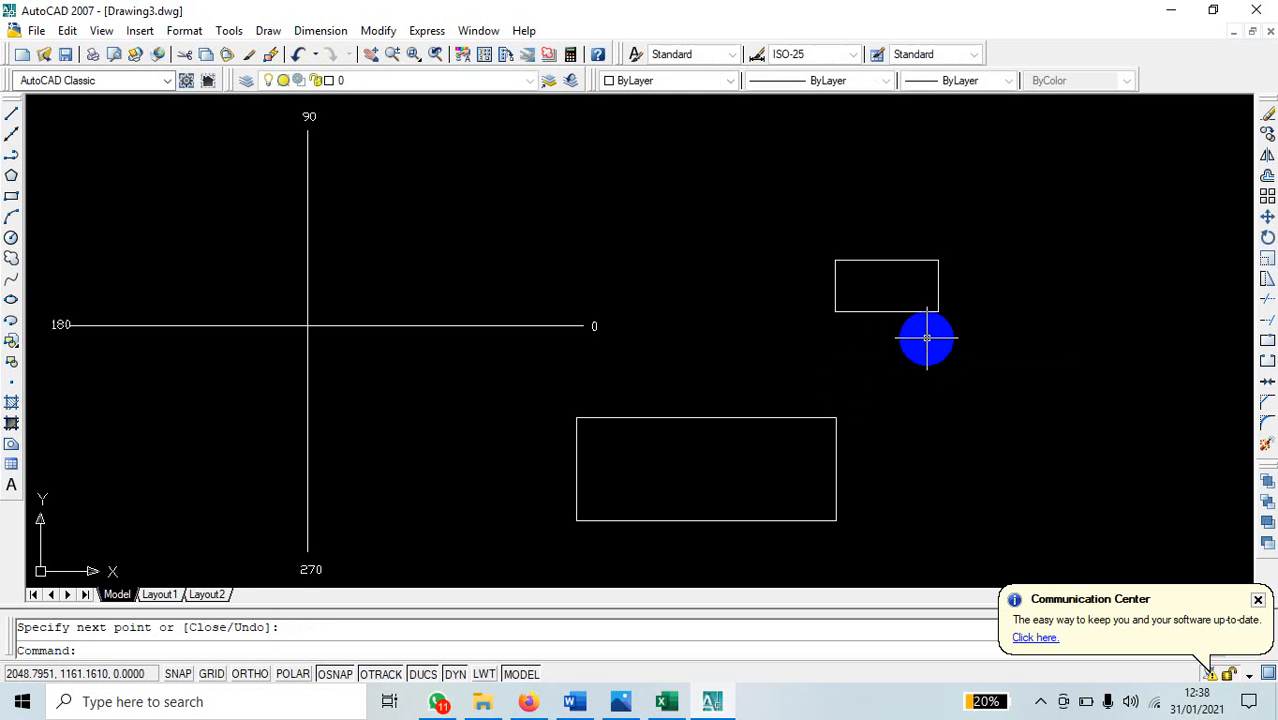